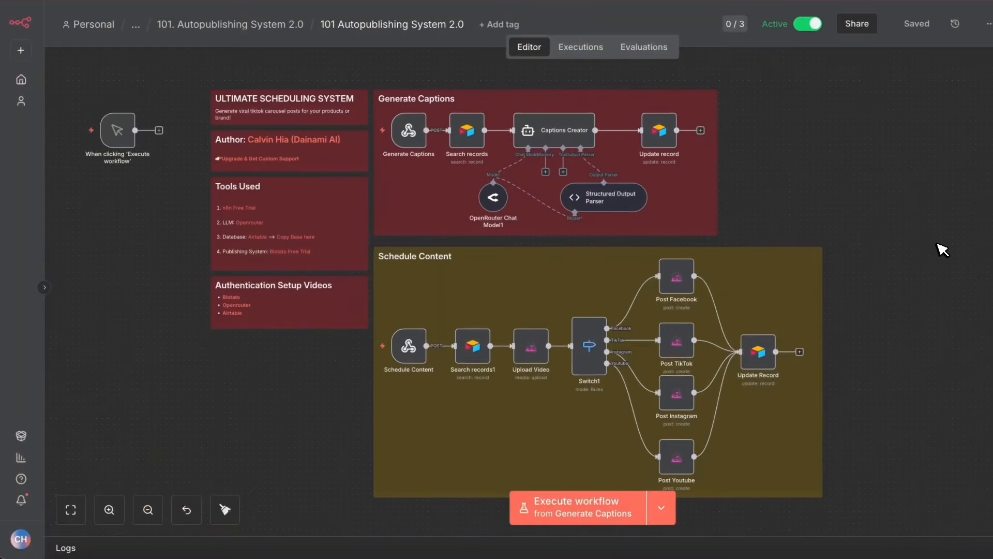
{"action": "scroll", "coordinate": [940, 249], "scroll_direction": "down", "scroll_amount": 2}
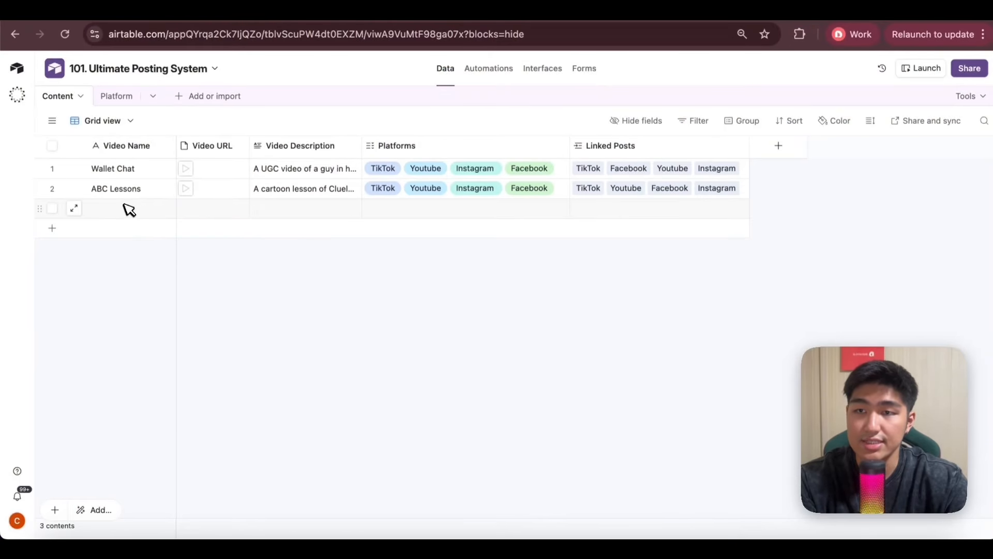
Add a content record named Fiero Vest Athletes and upload the local video Carry Your Strength1 (1).mp4 into its Video URL field.
{"action": "left_click", "coordinate": [124, 209]}
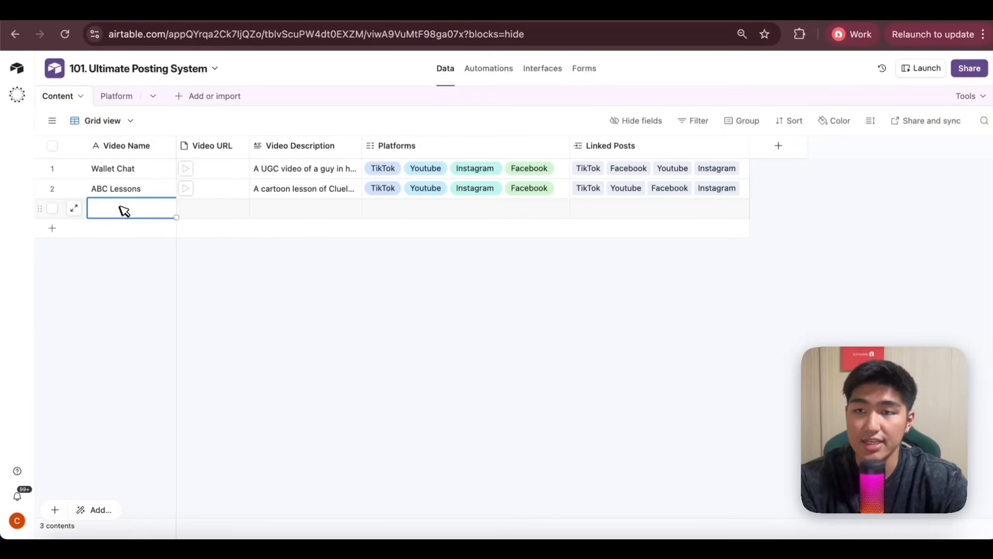
{"action": "type", "text": "Fiero Vest Athletes"}
{"action": "left_click", "coordinate": [224, 209]}
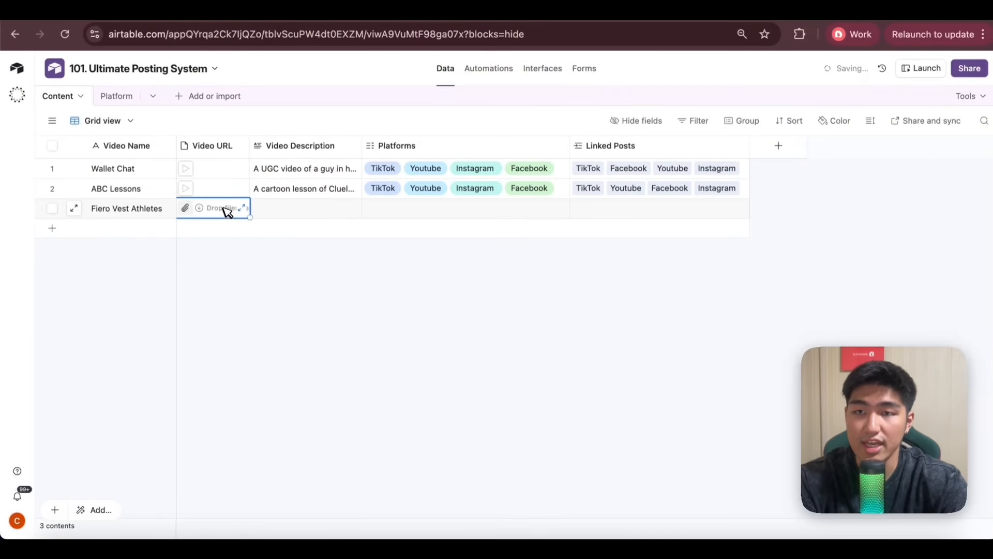
{"action": "left_click", "coordinate": [191, 210]}
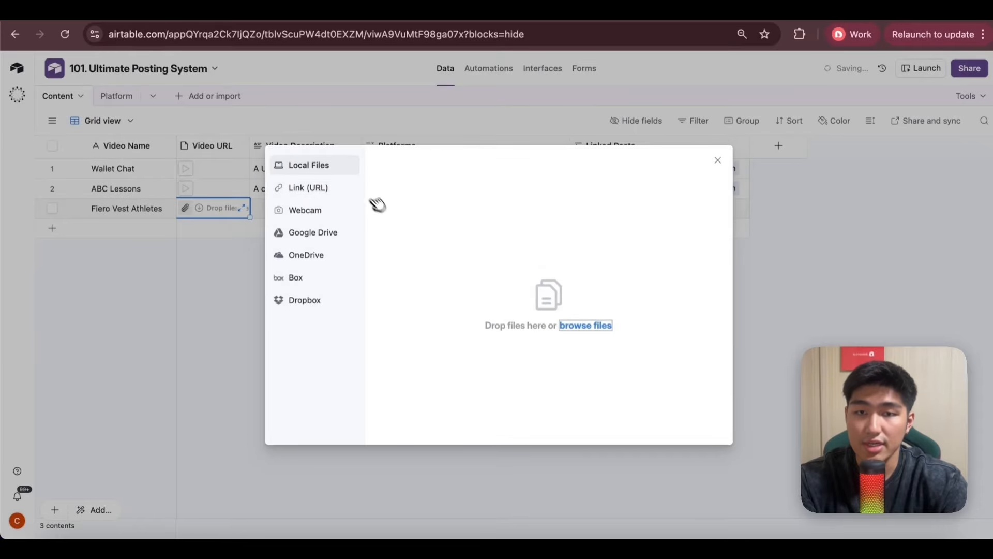
{"action": "left_click", "coordinate": [586, 326]}
{"action": "double_click", "coordinate": [233, 199]}
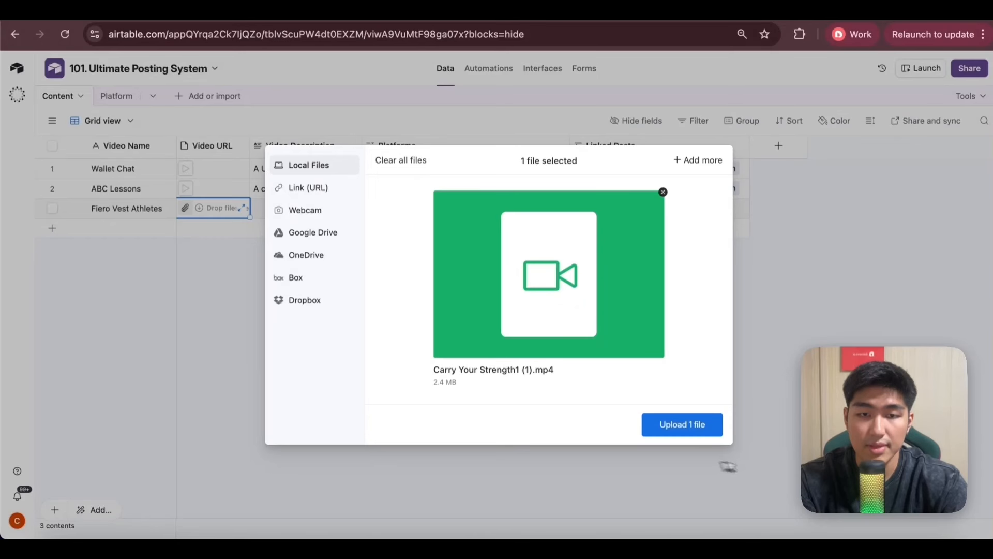
{"action": "left_click", "coordinate": [673, 423]}
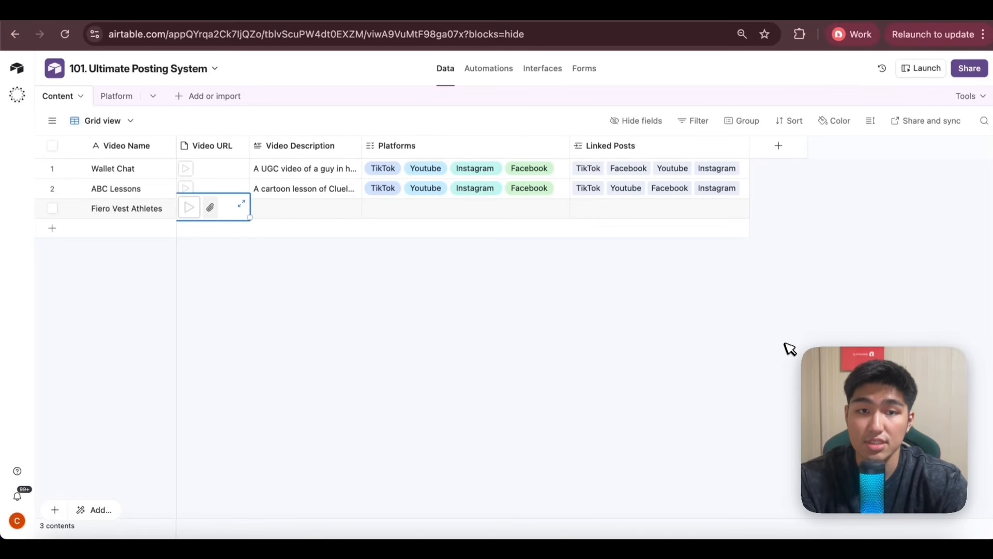
Set the record's Video Description to "A street interview of fit athletes sharing about how the fire vest helps them dramatically with their workout".
{"action": "double_click", "coordinate": [286, 204]}
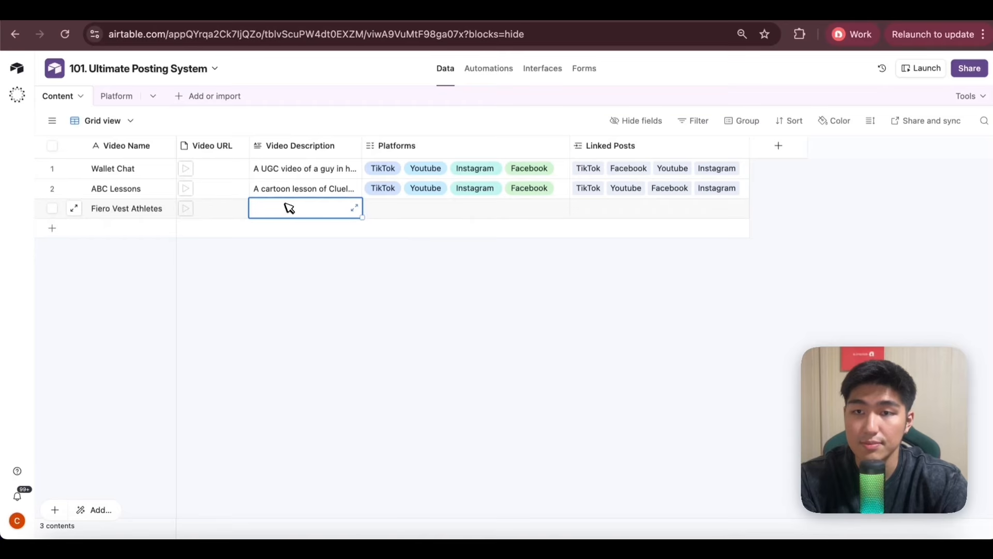
{"action": "type", "text": "A street interview of fit athletes sharing about how the fire vest helps them dramatically with their workout"}
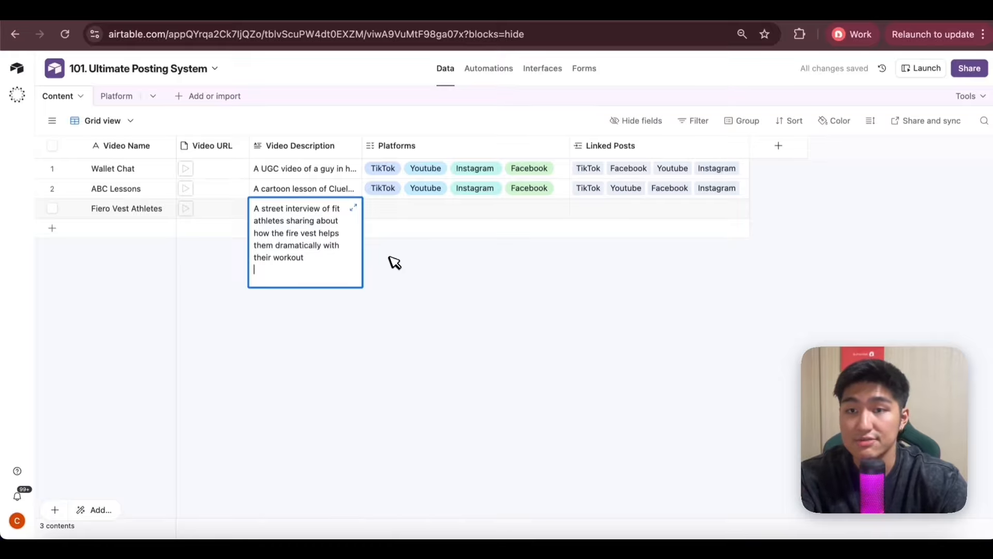
{"action": "left_click", "coordinate": [411, 288]}
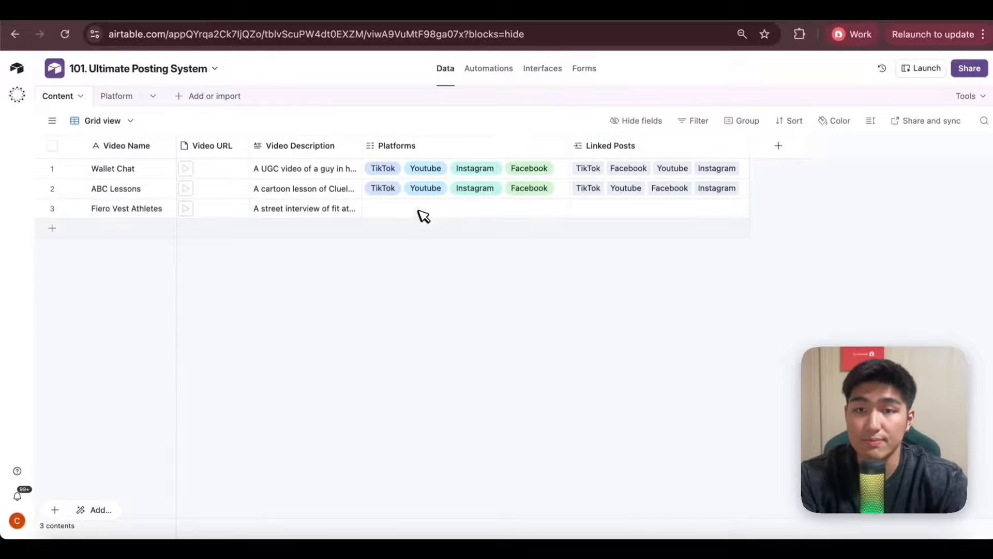
Select TikTok, Youtube, Instagram and Facebook as platforms for the Fiero Vest Athletes record.
{"action": "left_click", "coordinate": [400, 216]}
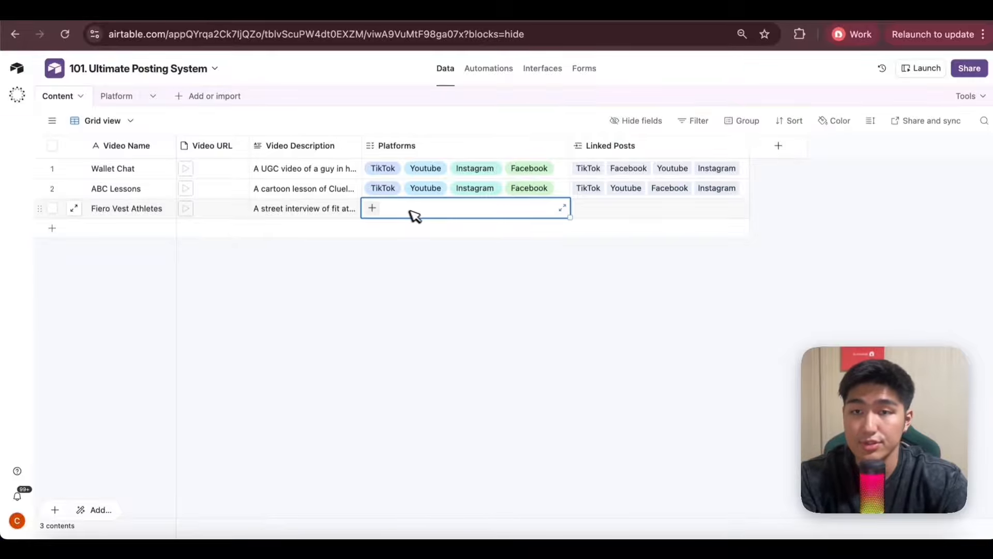
{"action": "left_click", "coordinate": [373, 208]}
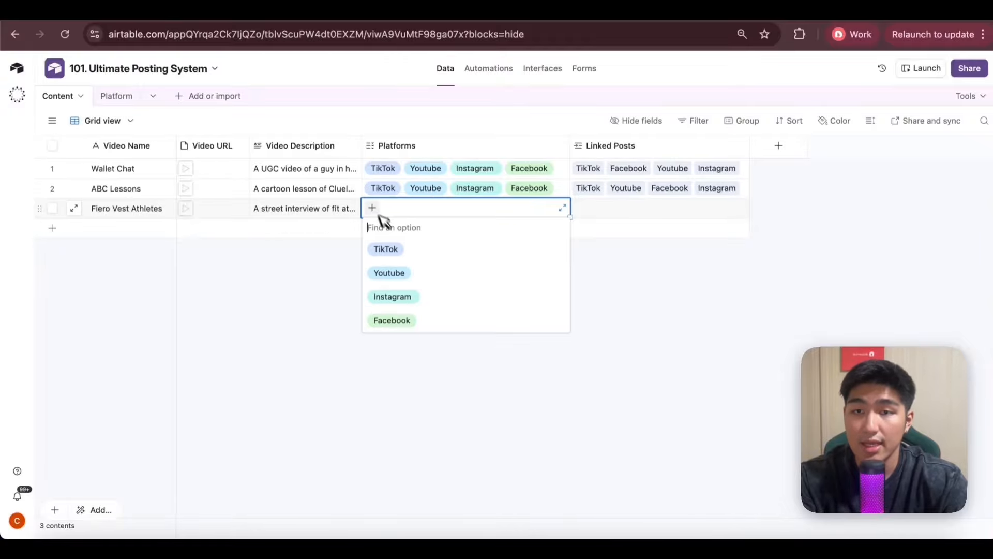
{"action": "left_click", "coordinate": [401, 246]}
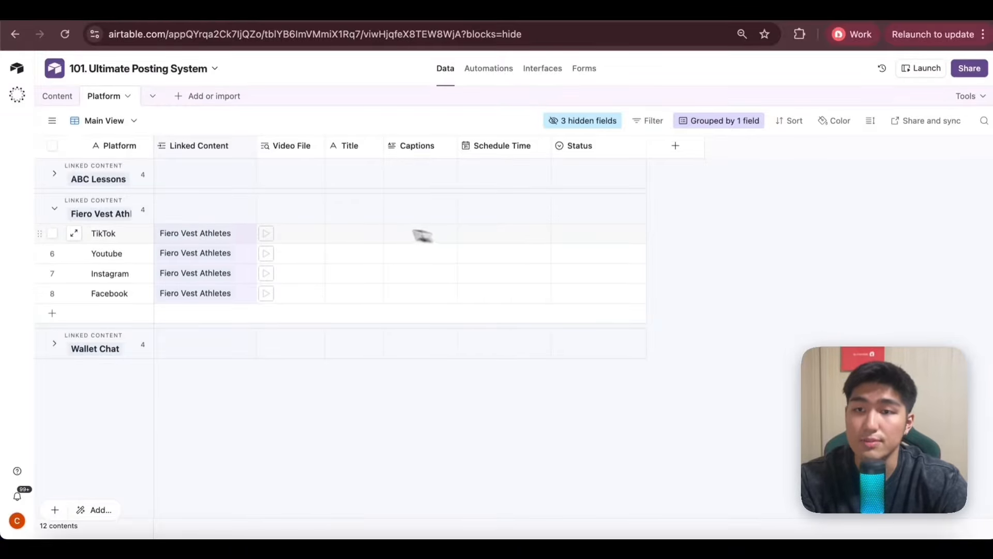
Set the status of all four Fiero Vest Athletes posts in the Platform table to Generate Captions.
{"action": "left_click", "coordinate": [614, 233]}
{"action": "left_click", "coordinate": [615, 233]}
{"action": "left_click", "coordinate": [608, 300]}
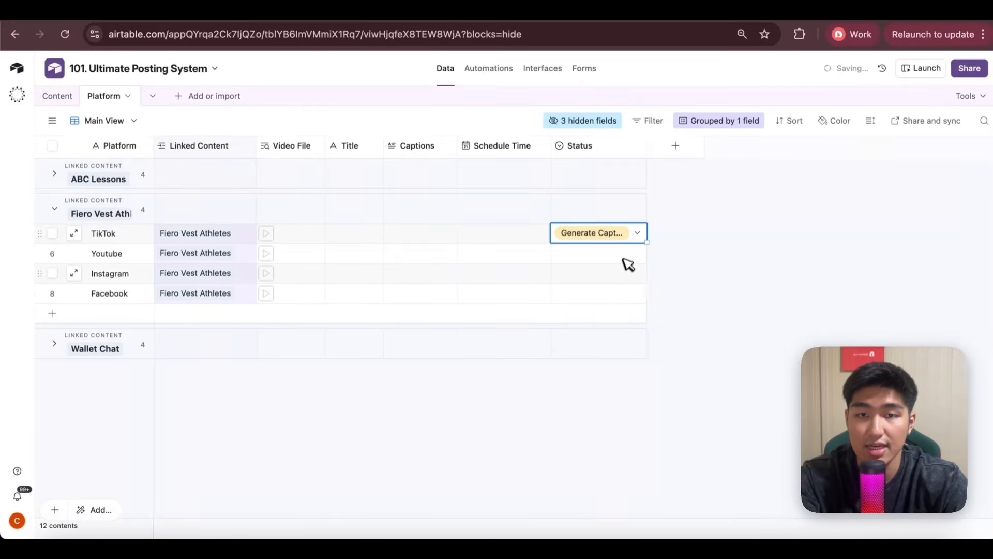
{"action": "key", "text": "super+c"}
{"action": "left_click", "coordinate": [632, 255]}
{"action": "key", "text": "super+v"}
{"action": "left_click", "coordinate": [620, 276]}
{"action": "left_click", "coordinate": [624, 275]}
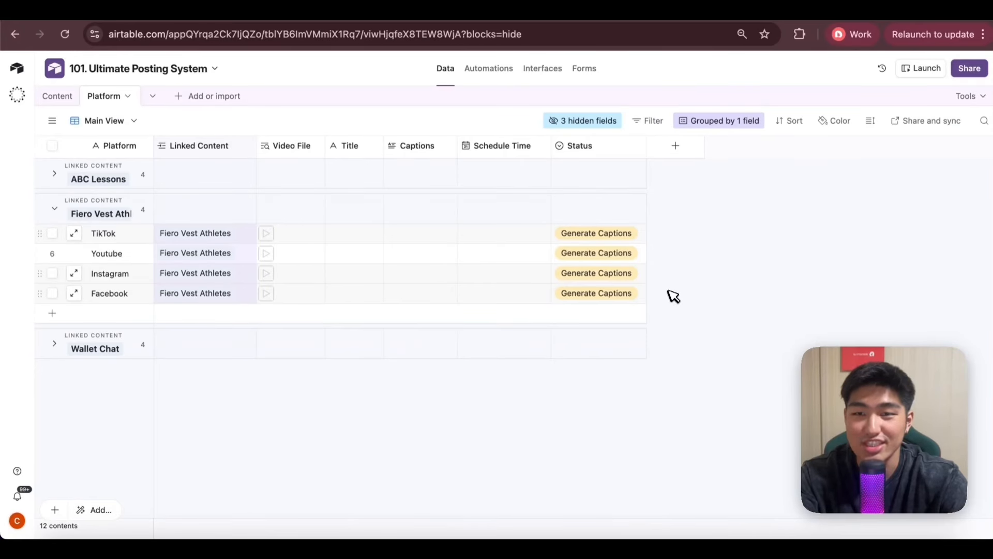
Examine the generated title and captions in the TikTok, Youtube, Instagram and Facebook records of Fiero Vest Athletes.
{"action": "left_click", "coordinate": [75, 235]}
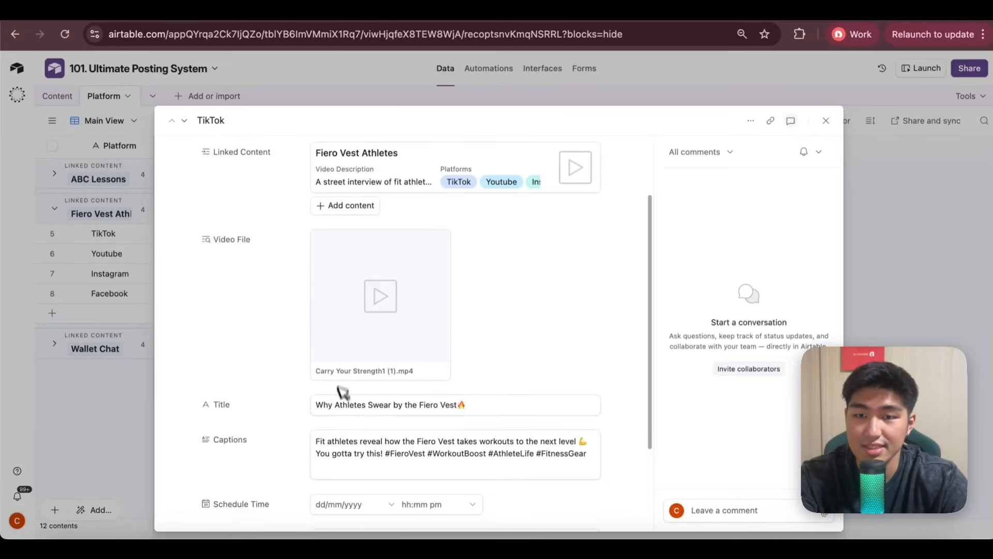
{"action": "left_click", "coordinate": [115, 448]}
{"action": "left_click", "coordinate": [75, 255]}
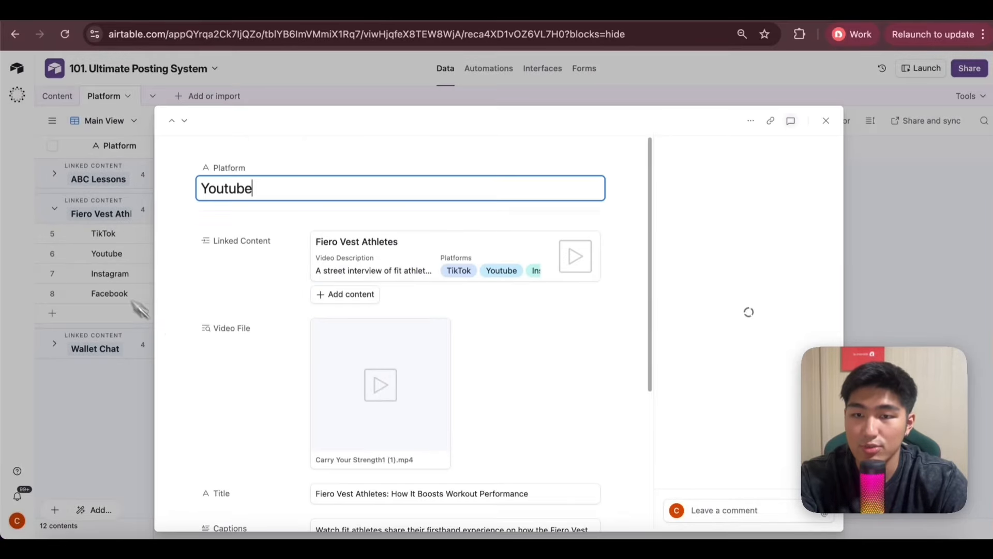
{"action": "scroll", "coordinate": [230, 392], "scroll_direction": "down", "scroll_amount": 2}
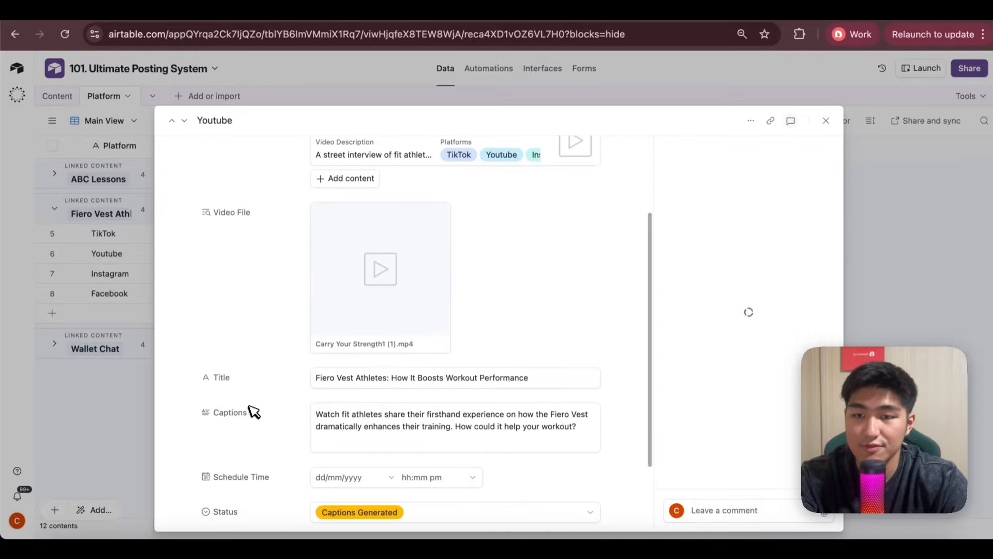
{"action": "left_click", "coordinate": [135, 437]}
{"action": "left_click", "coordinate": [91, 274]}
{"action": "scroll", "coordinate": [243, 377], "scroll_direction": "down", "scroll_amount": 2}
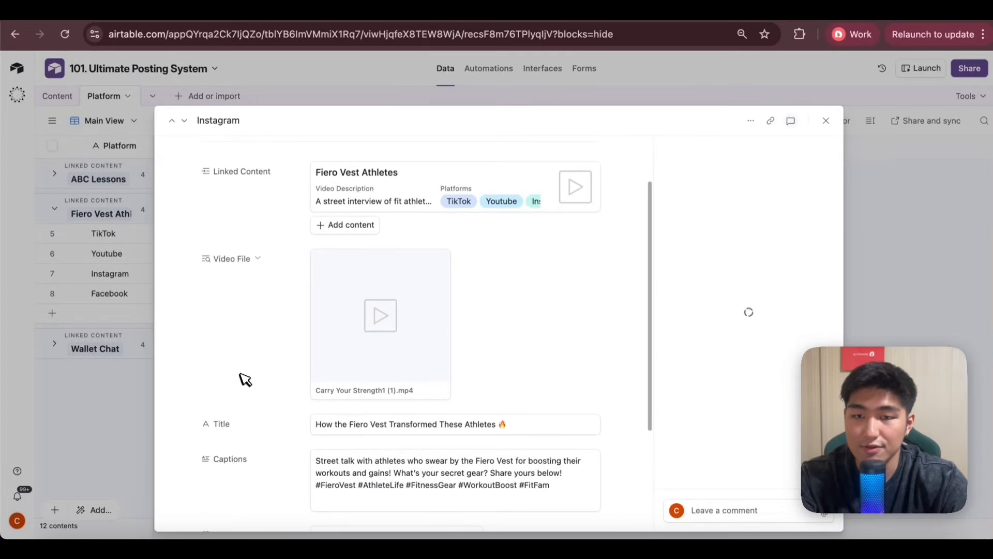
{"action": "left_click", "coordinate": [136, 448]}
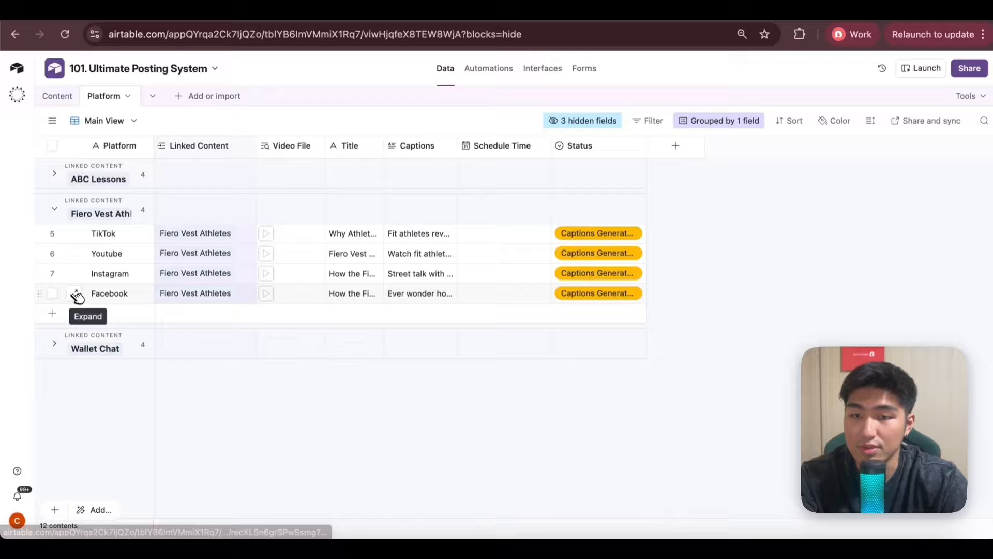
{"action": "left_click", "coordinate": [74, 293]}
{"action": "scroll", "coordinate": [331, 393], "scroll_direction": "down", "scroll_amount": 2}
{"action": "left_click", "coordinate": [137, 419]}
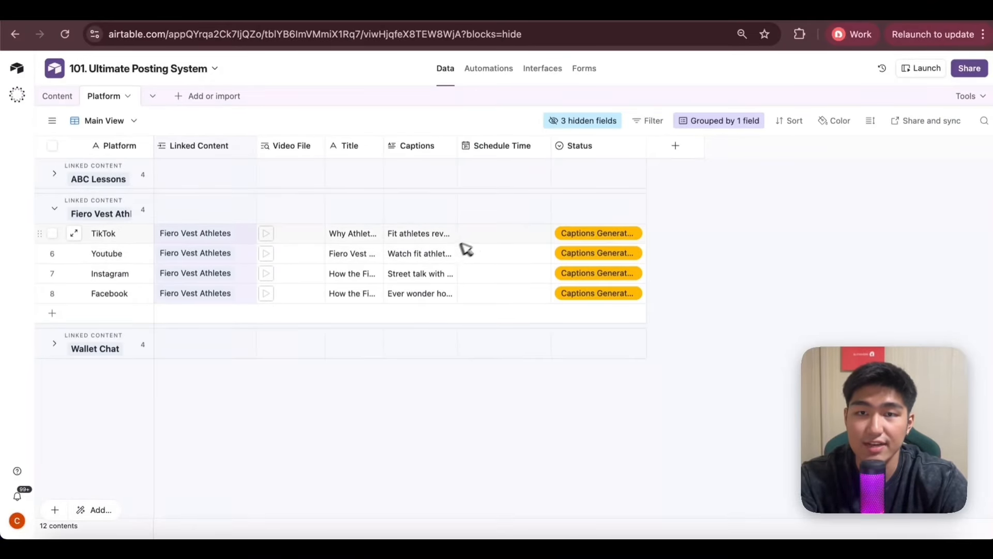
Set the Schedule Time of the four Fiero Vest Athletes posts to 11/11/2025 3:00pm.
{"action": "left_click", "coordinate": [527, 237]}
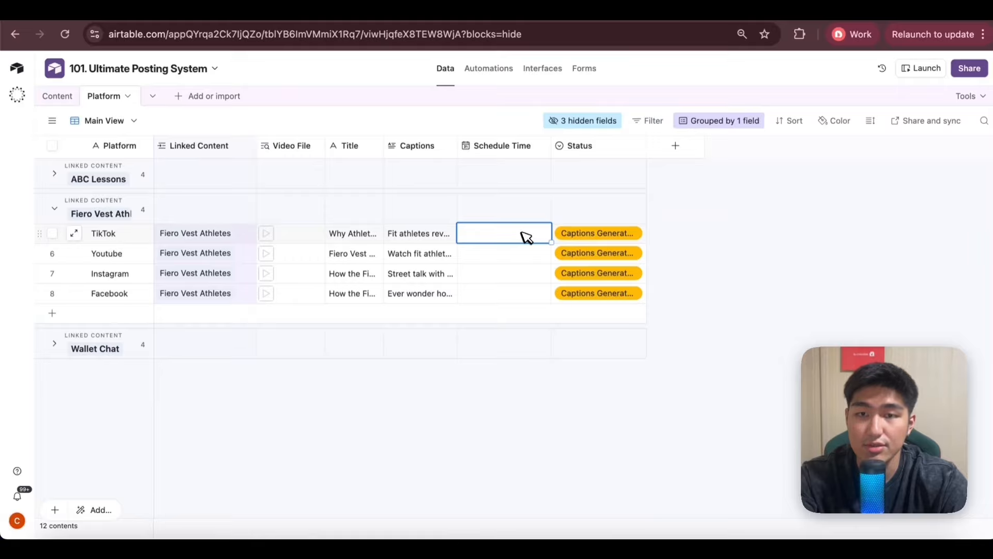
{"action": "left_click", "coordinate": [522, 236]}
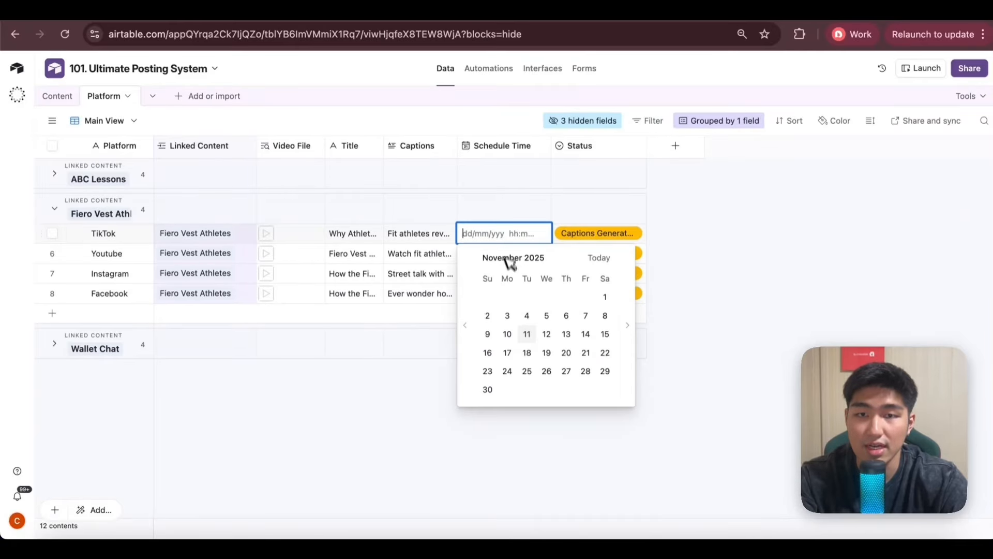
{"action": "left_click", "coordinate": [527, 333]}
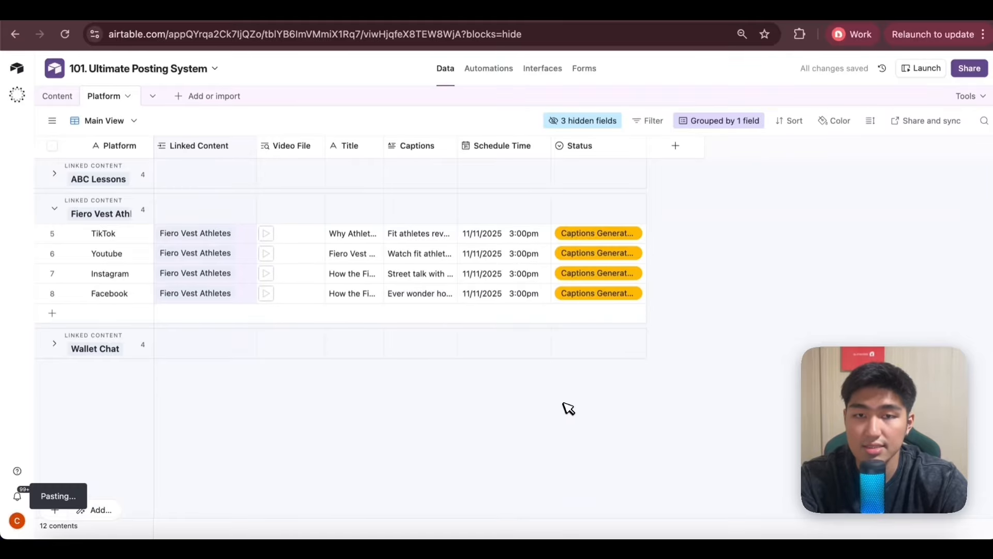
Set the status of the Fiero Vest Athletes TikTok post to Schedule Post.
{"action": "left_click", "coordinate": [617, 238]}
{"action": "left_click", "coordinate": [627, 231]}
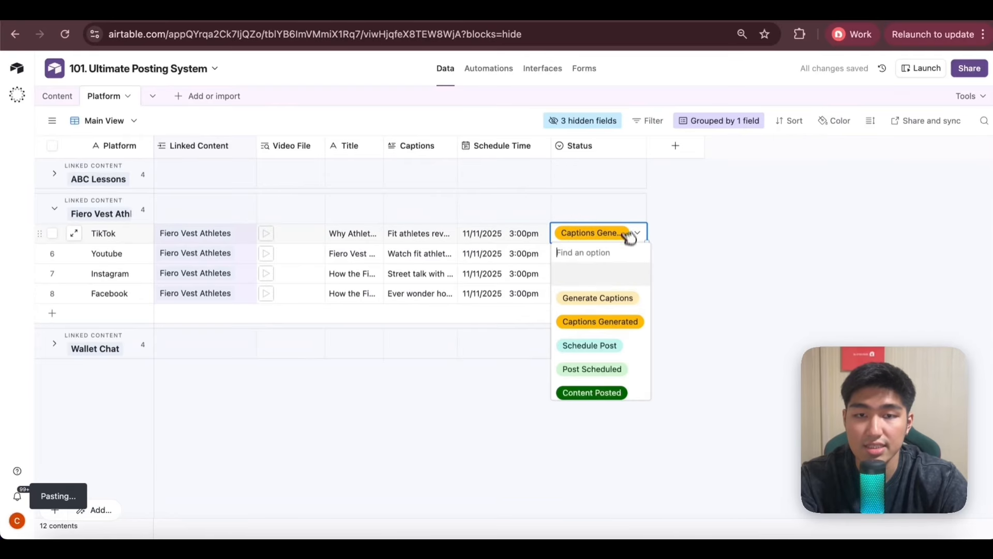
{"action": "left_click", "coordinate": [626, 343]}
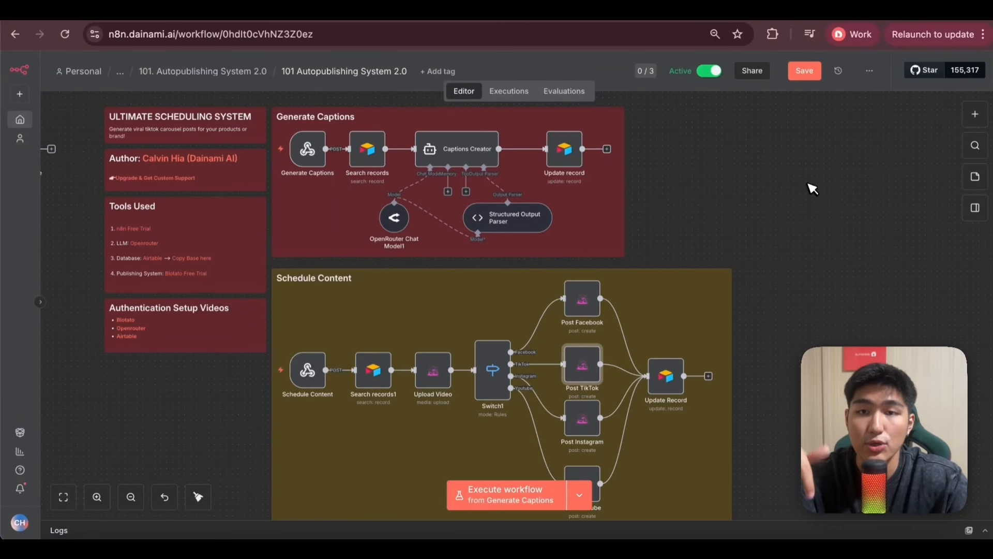
Examine the Generate Captions and Schedule Content sections of the 101 Autopublishing System 2.0 workflow in n8n.
{"action": "left_click", "coordinate": [869, 71]}
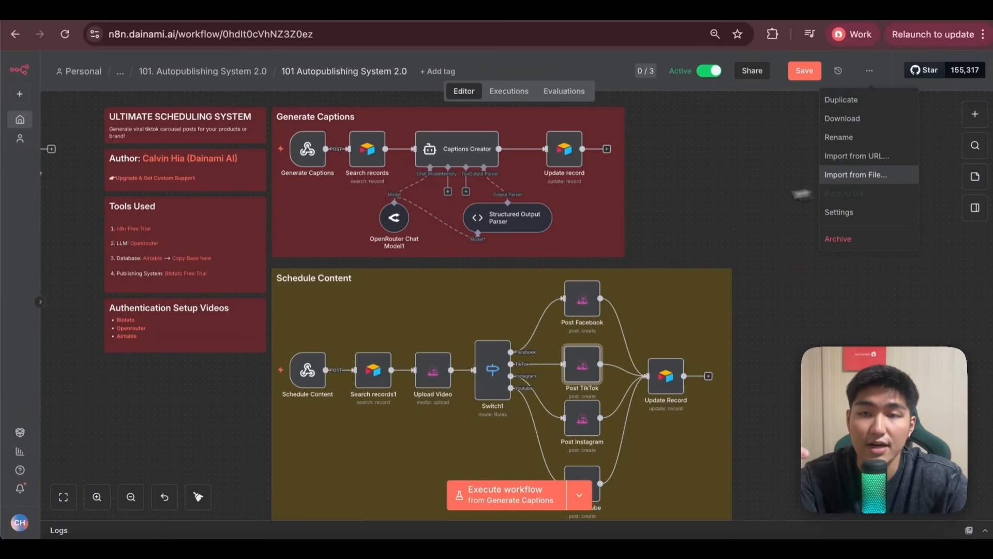
{"action": "scroll", "coordinate": [292, 294], "scroll_direction": "up", "scroll_amount": 2}
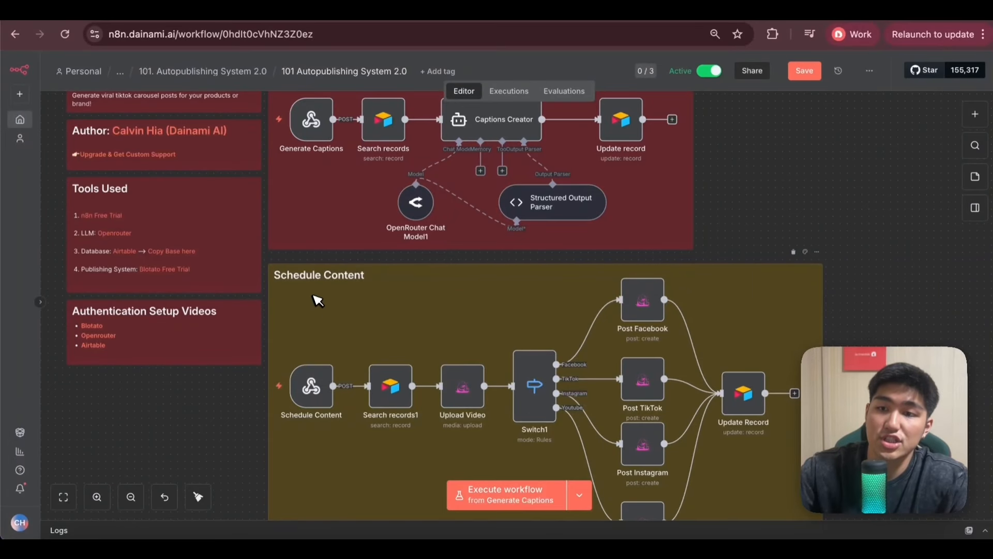
{"action": "scroll", "coordinate": [334, 256], "scroll_direction": "down", "scroll_amount": 2}
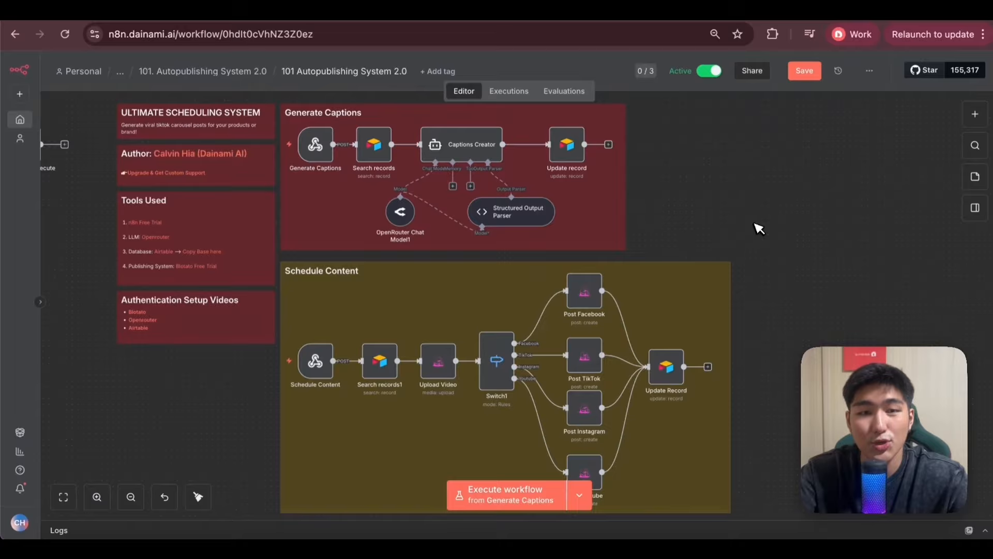
{"action": "scroll", "coordinate": [759, 228], "scroll_direction": "down", "scroll_amount": 1}
{"action": "scroll", "coordinate": [759, 228], "scroll_direction": "left", "scroll_amount": 1}
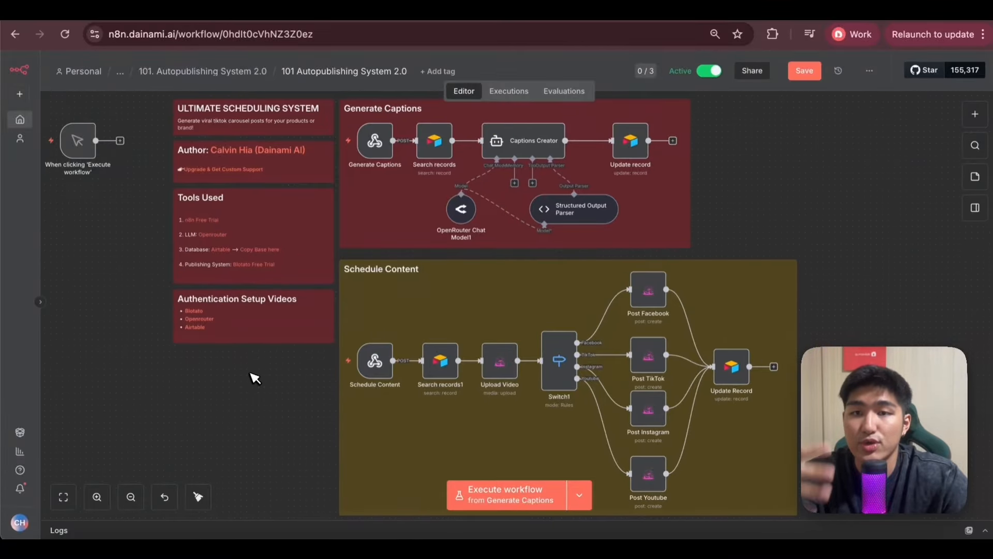
{"action": "scroll", "coordinate": [255, 379], "scroll_direction": "down", "scroll_amount": 1}
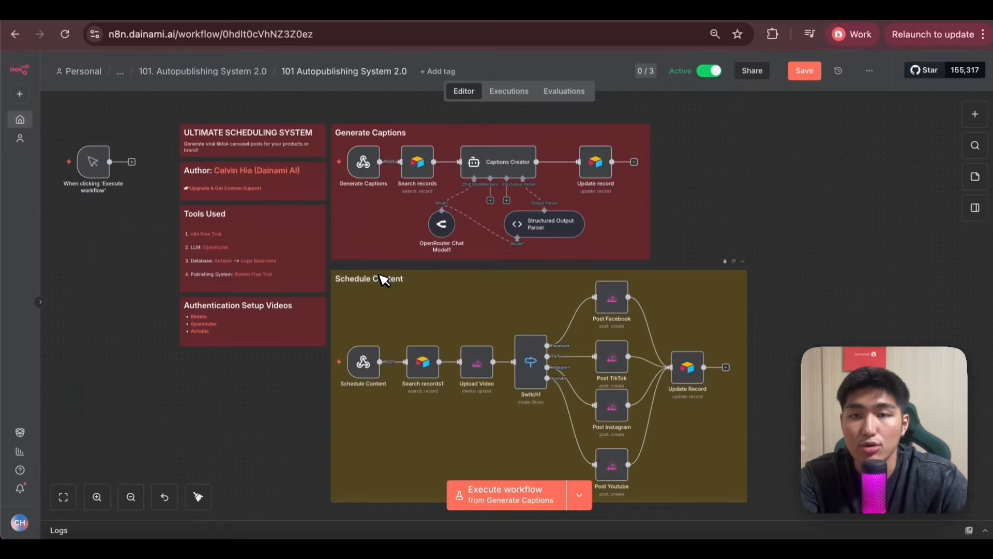
{"action": "scroll", "coordinate": [298, 334], "scroll_direction": "up", "scroll_amount": 5}
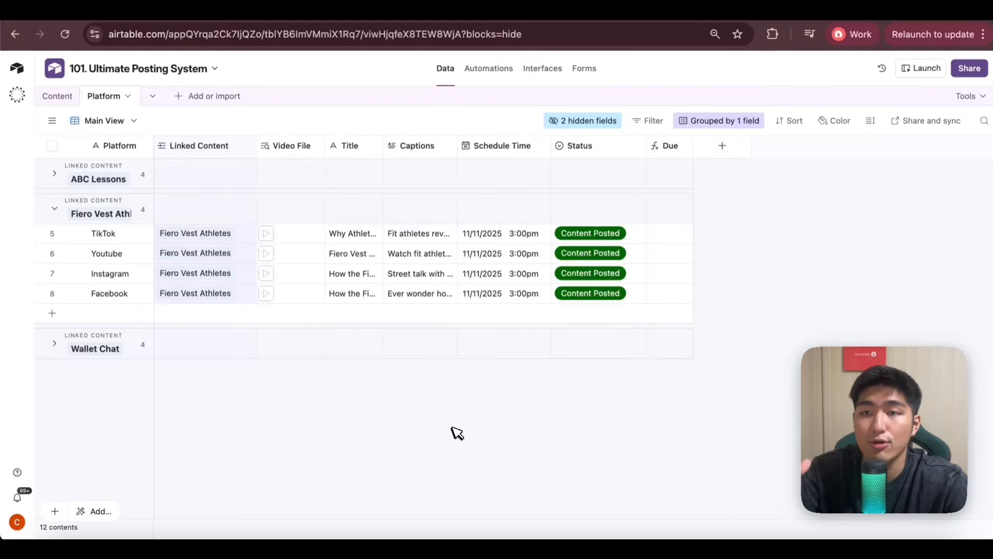
Open the Content table of the 101. Ultimate Posting System base in Airtable.
{"action": "left_click", "coordinate": [61, 96]}
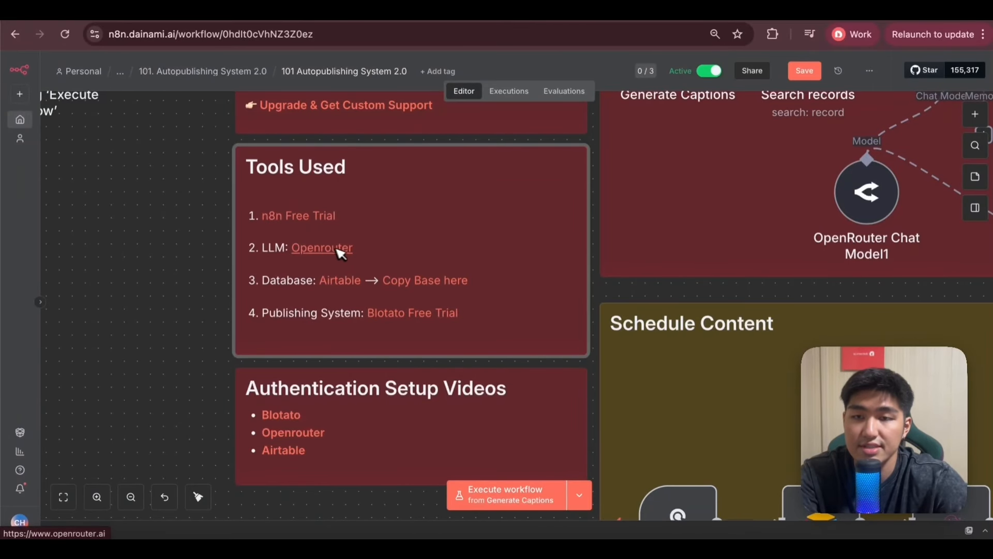
Review the Tools Used, Authentication Setup Videos and Generate Captions sections of the n8n workflow, and return to the Airtable Content table.
{"action": "scroll", "coordinate": [414, 362], "scroll_direction": "down", "scroll_amount": 3}
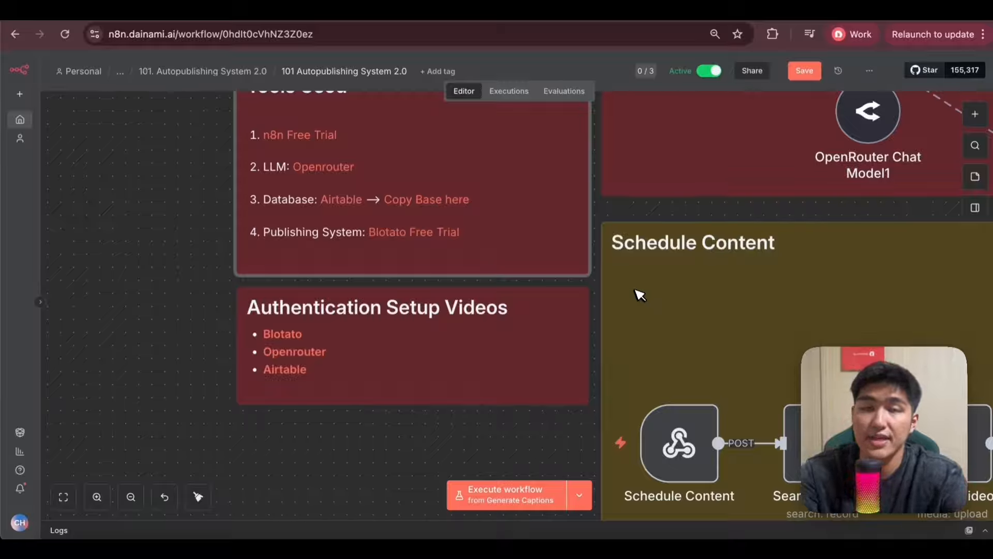
{"action": "scroll", "coordinate": [632, 329], "scroll_direction": "right", "scroll_amount": 5}
{"action": "scroll", "coordinate": [632, 329], "scroll_direction": "up", "scroll_amount": 1}
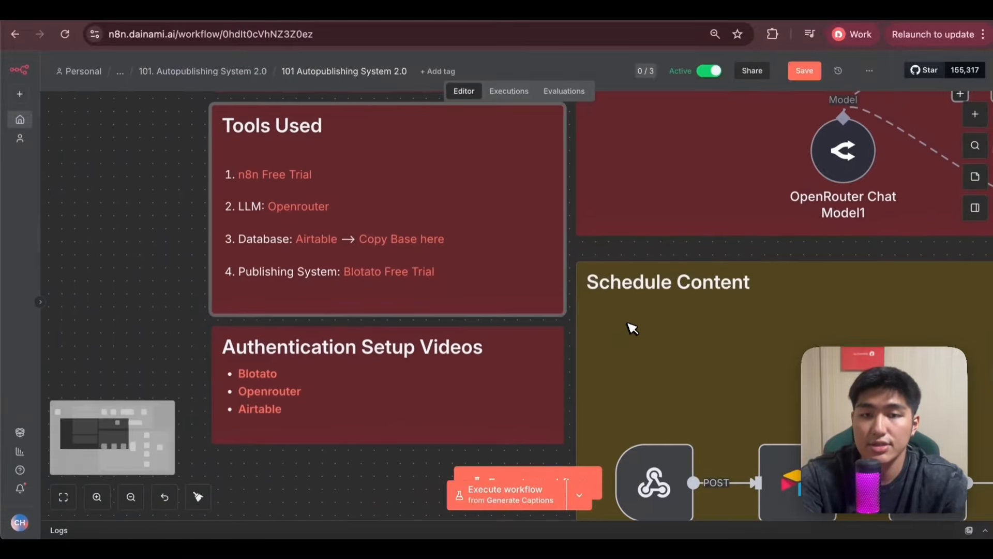
{"action": "scroll", "coordinate": [632, 329], "scroll_direction": "down", "scroll_amount": 5}
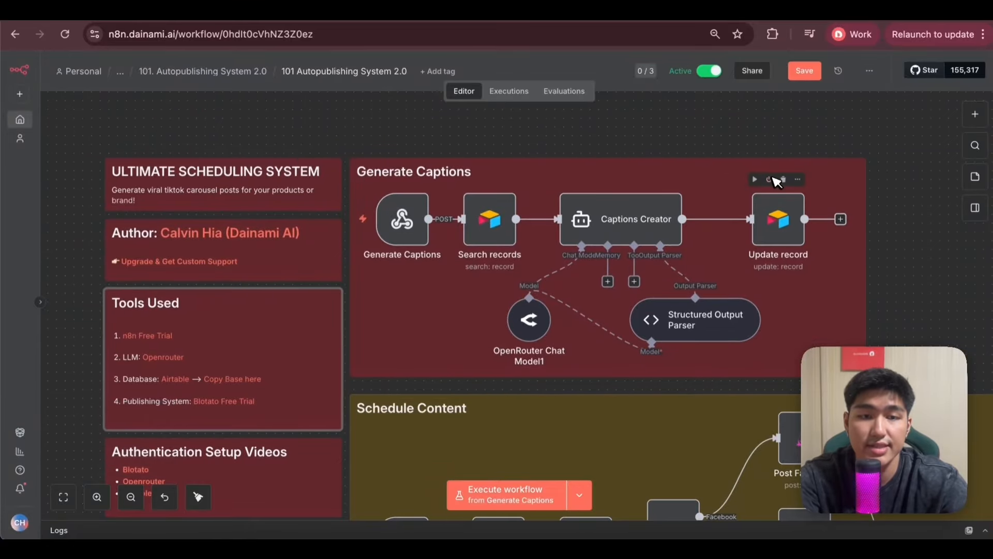
{"action": "left_click", "coordinate": [109, 17]}
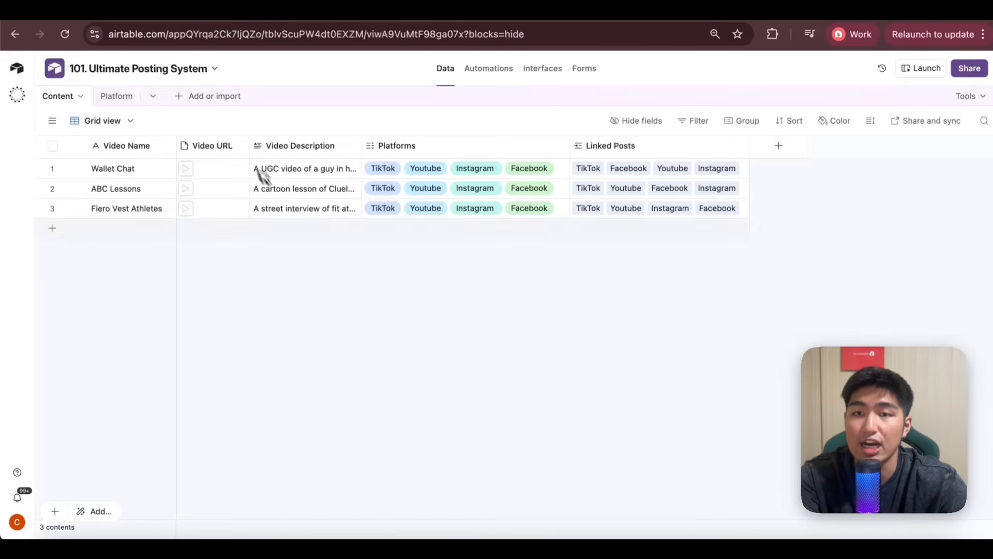
Inspect the field settings of Video URL, Platforms and Linked Posts in the Content table.
{"action": "key", "text": "super+equal"}
{"action": "key", "text": "super+equal"}
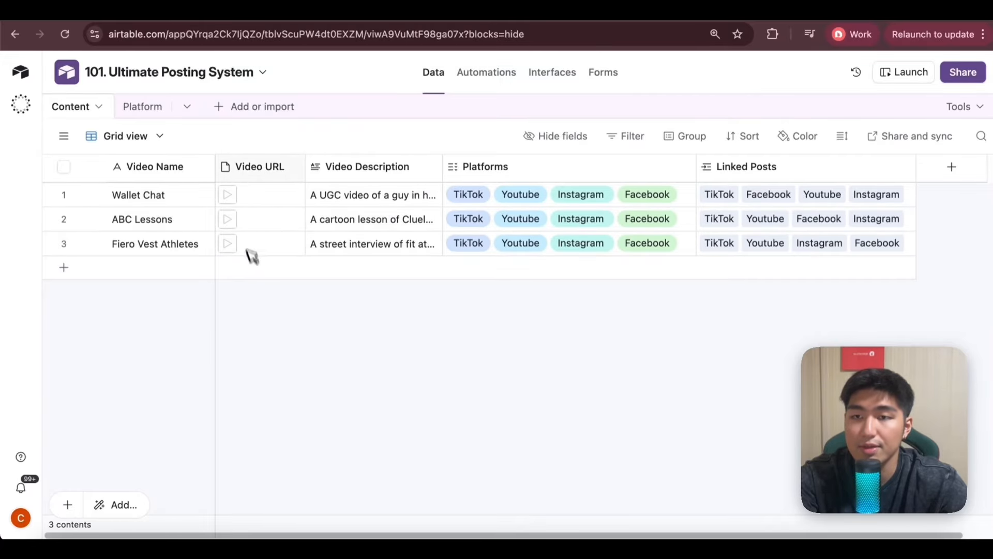
{"action": "double_click", "coordinate": [274, 167]}
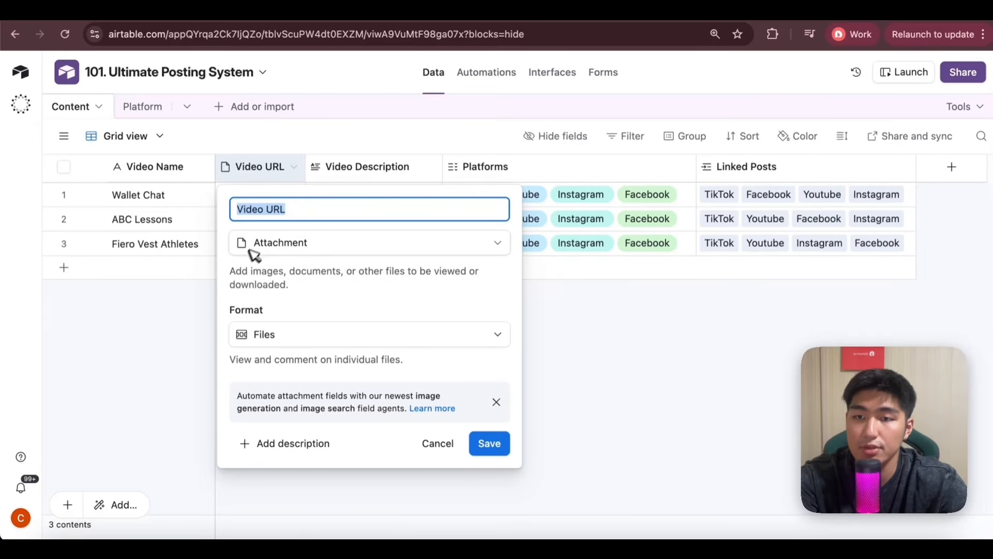
{"action": "left_click", "coordinate": [565, 315]}
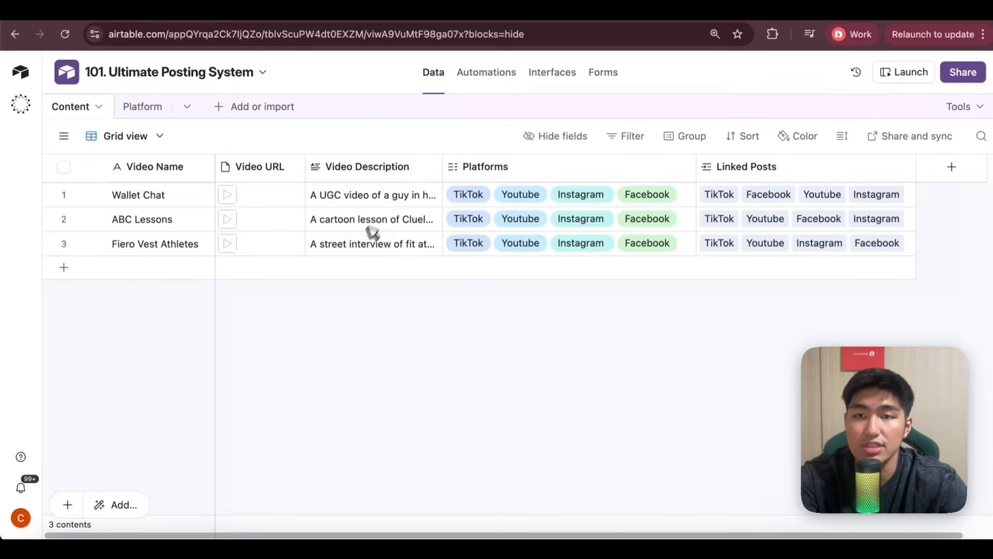
{"action": "double_click", "coordinate": [491, 167]}
{"action": "left_click", "coordinate": [387, 355]}
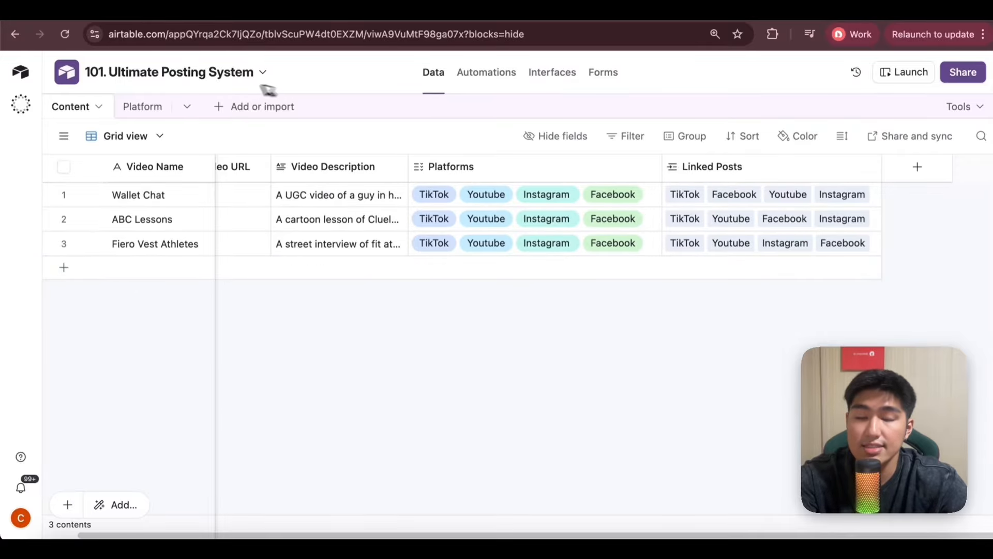
{"action": "double_click", "coordinate": [714, 172]}
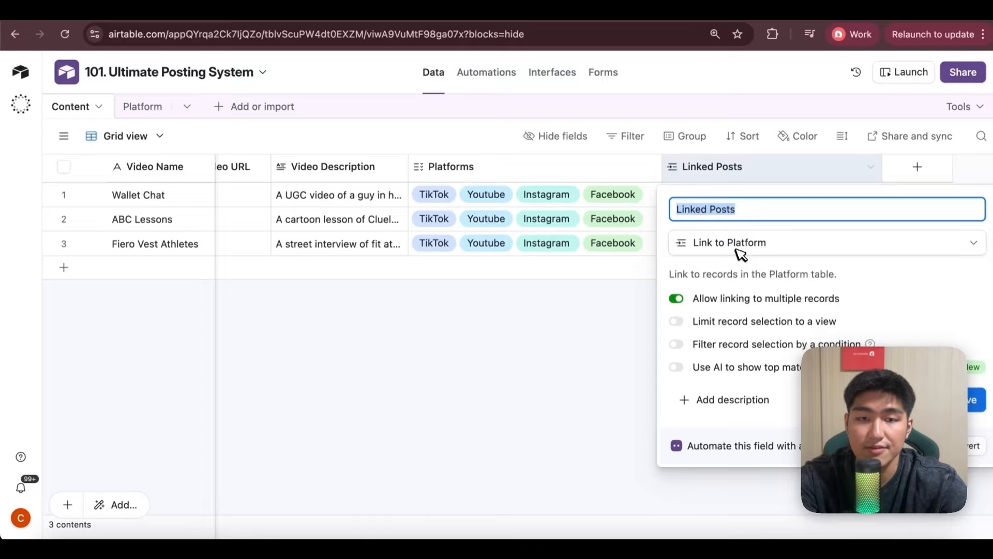
{"action": "left_click", "coordinate": [624, 325]}
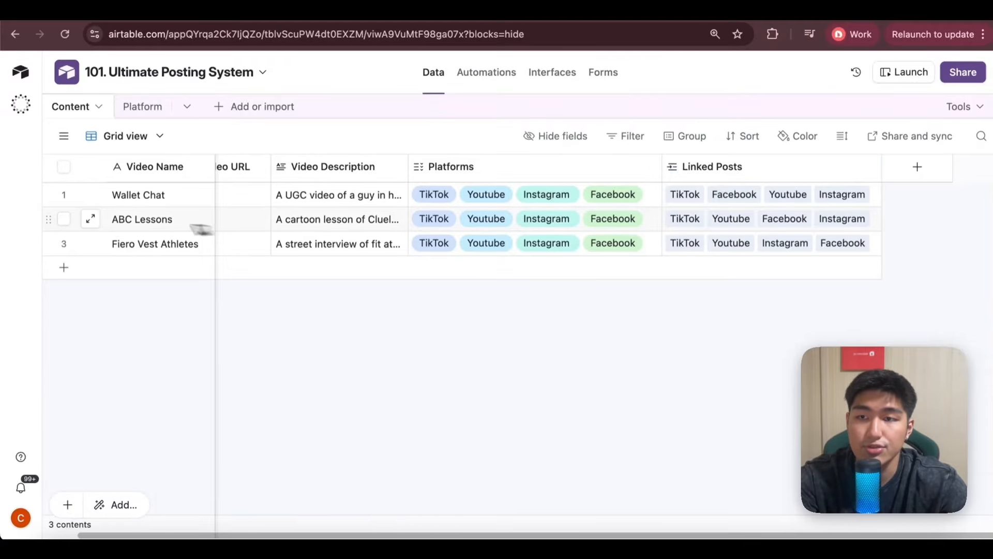
Review the linked posts in the expanded Fiero Vest Athletes record and switch to the Platform table.
{"action": "left_click", "coordinate": [91, 244]}
{"action": "scroll", "coordinate": [193, 269], "scroll_direction": "down", "scroll_amount": 8}
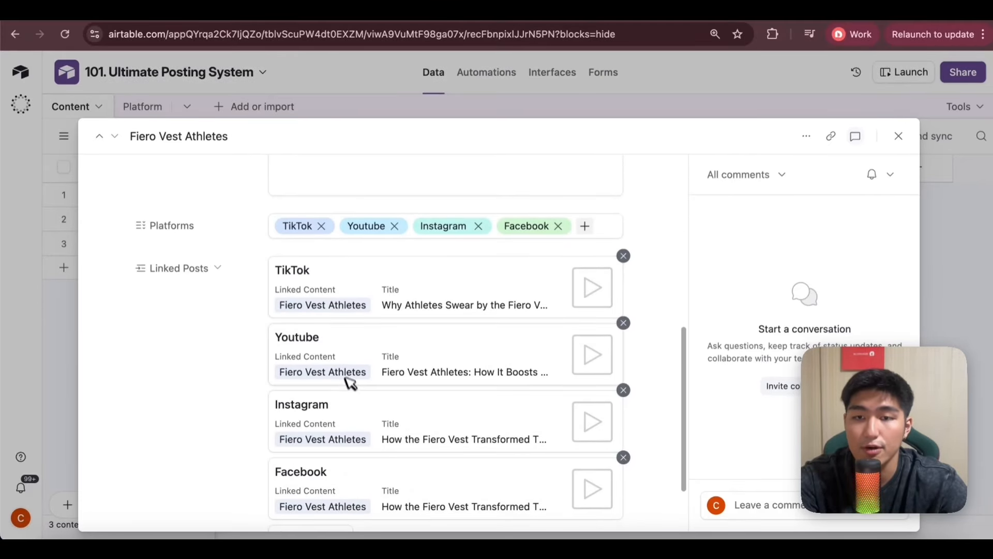
{"action": "left_click", "coordinate": [149, 105]}
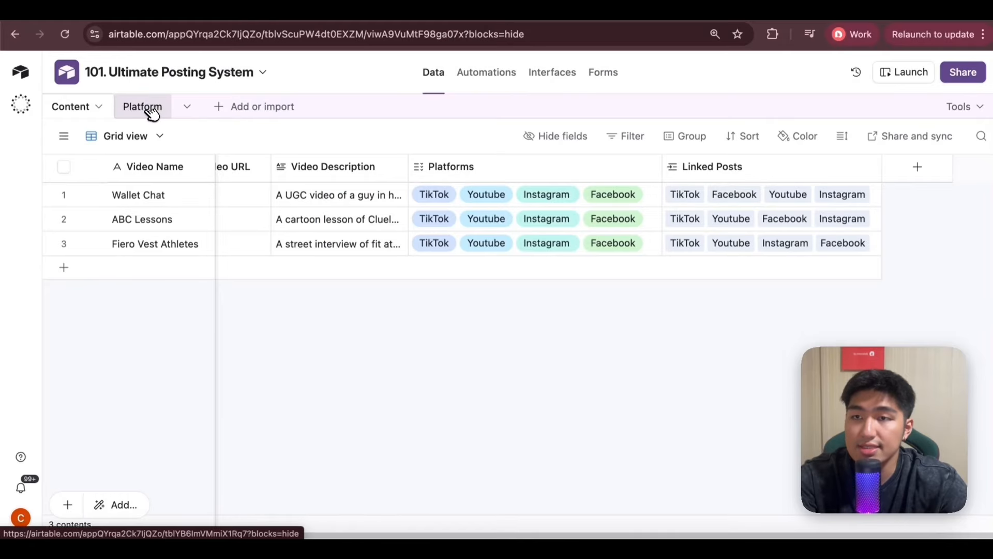
{"action": "left_click", "coordinate": [151, 109]}
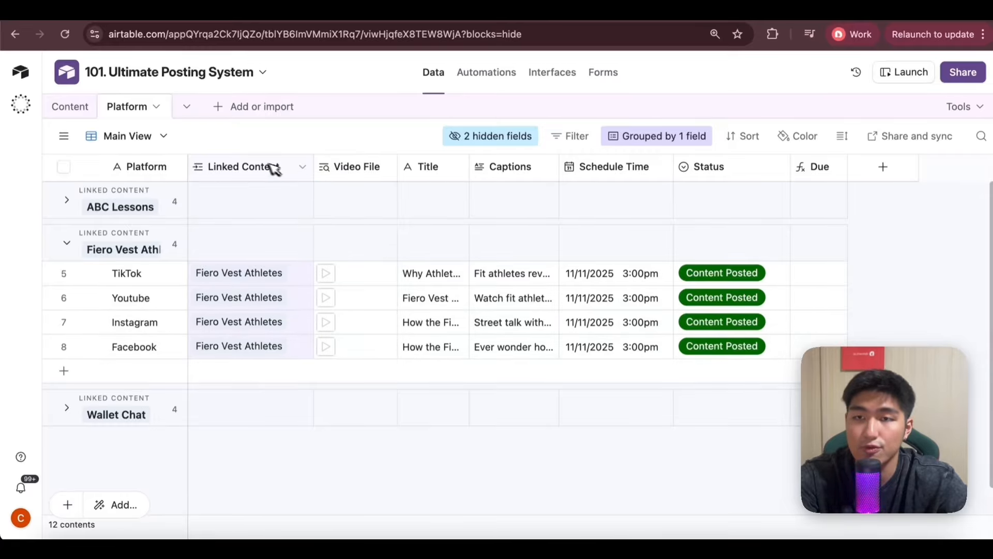
Examine which lookup fields can be added from the Linked Content field, leaving without adding any.
{"action": "right_click", "coordinate": [236, 167]}
{"action": "left_click", "coordinate": [238, 167]}
{"action": "right_click", "coordinate": [258, 169]}
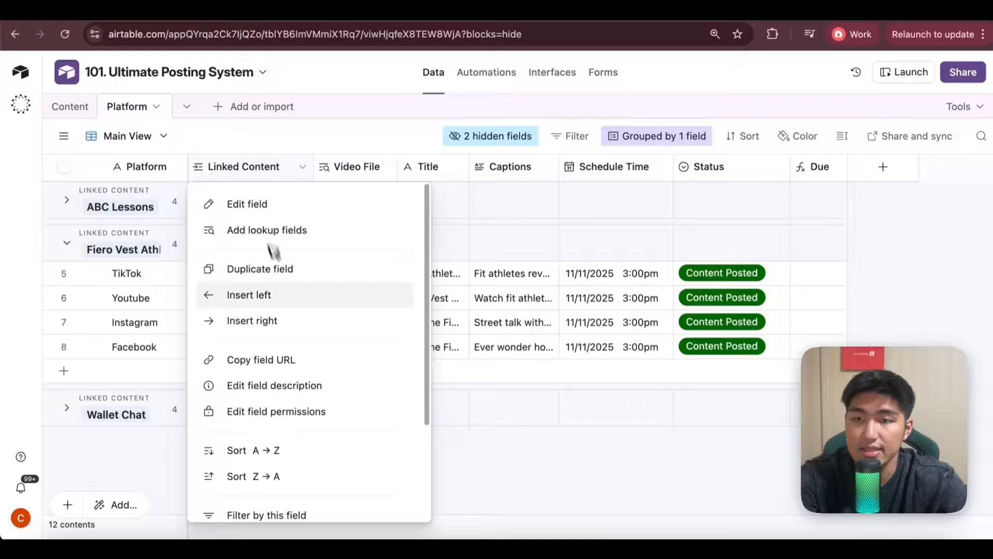
{"action": "scroll", "coordinate": [279, 274], "scroll_direction": "down", "scroll_amount": 3}
{"action": "scroll", "coordinate": [282, 279], "scroll_direction": "up", "scroll_amount": 3}
{"action": "left_click", "coordinate": [310, 231]}
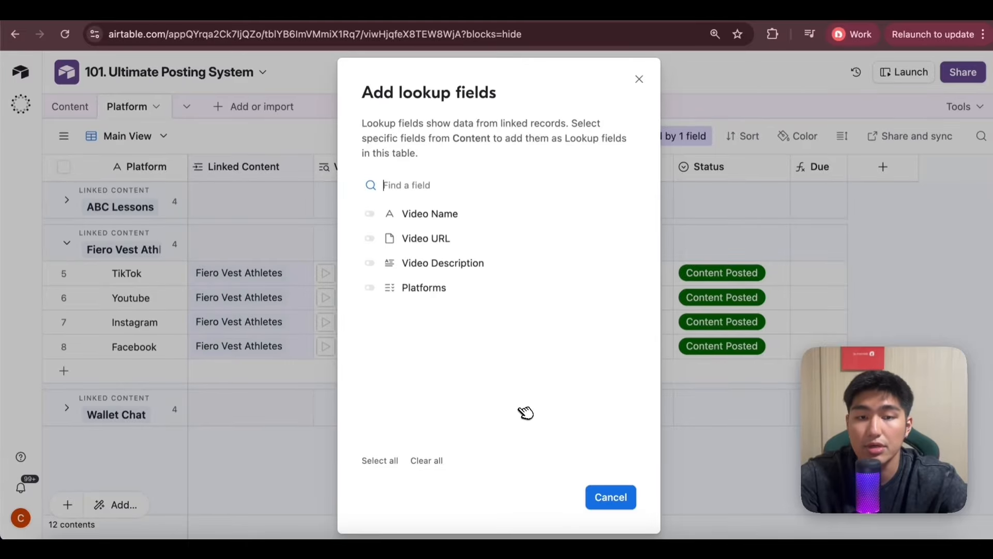
{"action": "key", "text": "Escape"}
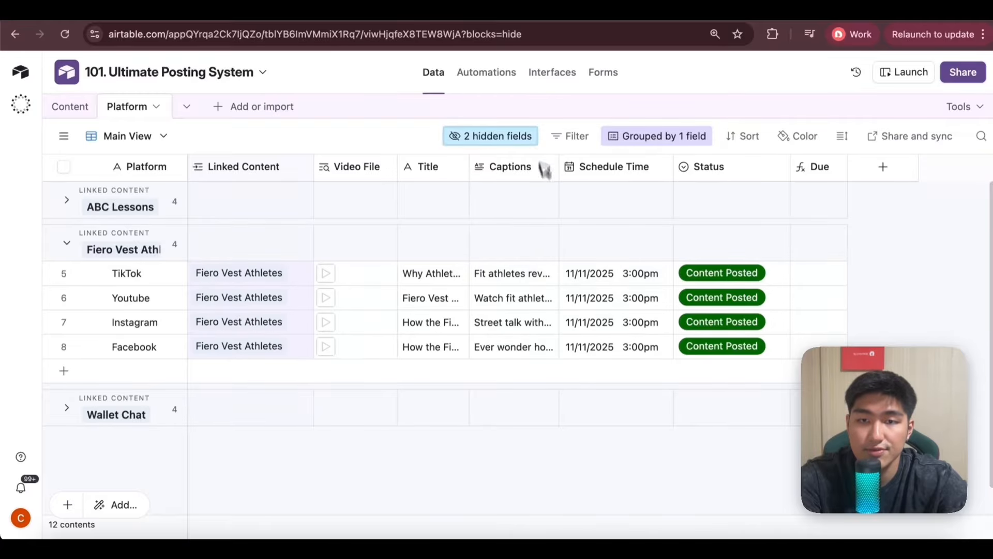
Review the date and time format settings of the Schedule Time field.
{"action": "double_click", "coordinate": [642, 174]}
{"action": "scroll", "coordinate": [651, 316], "scroll_direction": "down", "scroll_amount": 3}
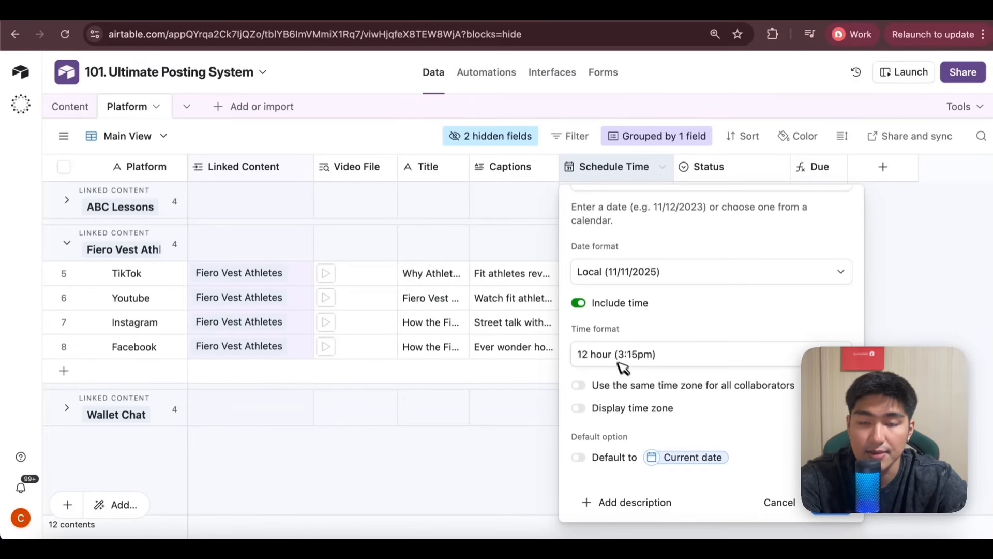
{"action": "key", "text": "Escape"}
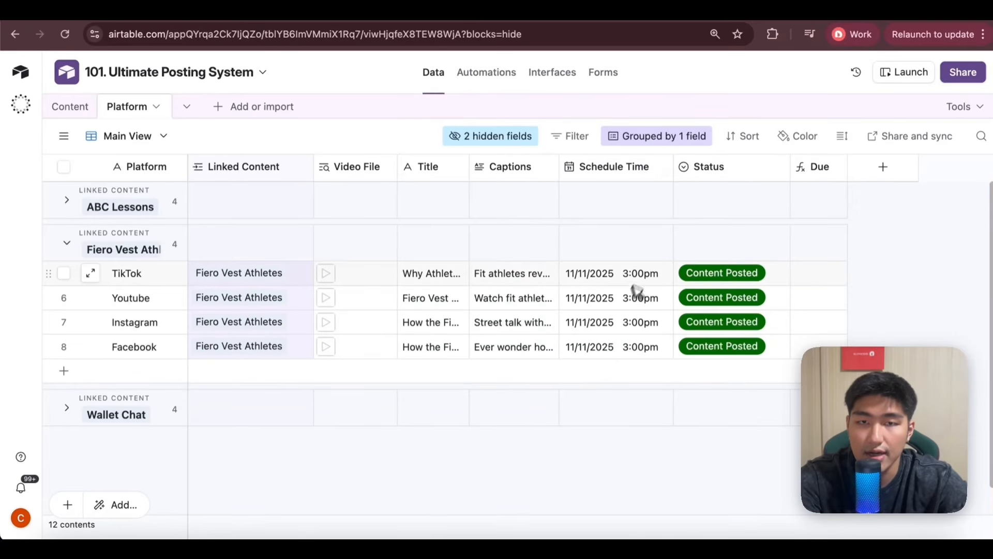
Review the single select options defined for the Status field, from Generate Captions to Content Posted.
{"action": "double_click", "coordinate": [731, 171]}
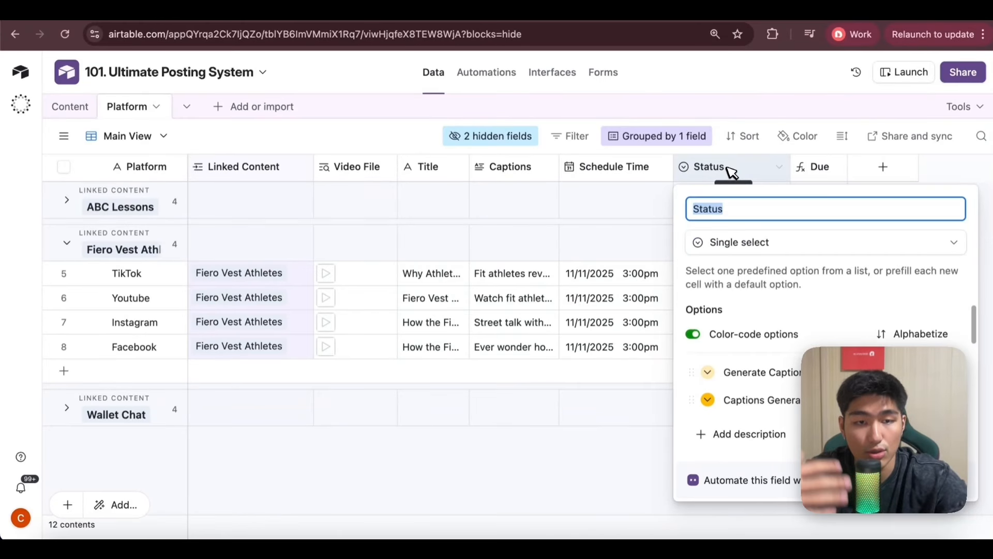
{"action": "scroll", "coordinate": [766, 342], "scroll_direction": "down", "scroll_amount": 2}
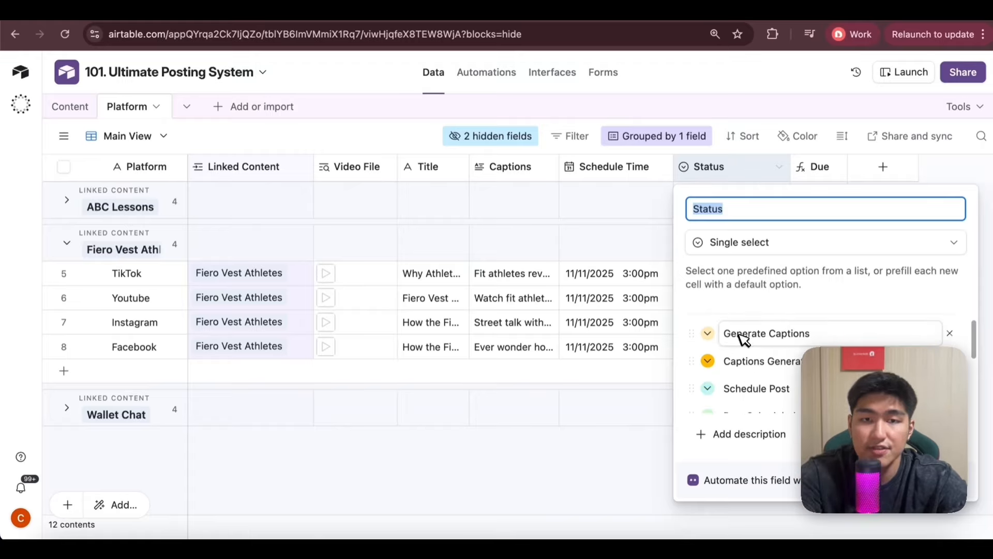
{"action": "scroll", "coordinate": [756, 357], "scroll_direction": "down", "scroll_amount": 1}
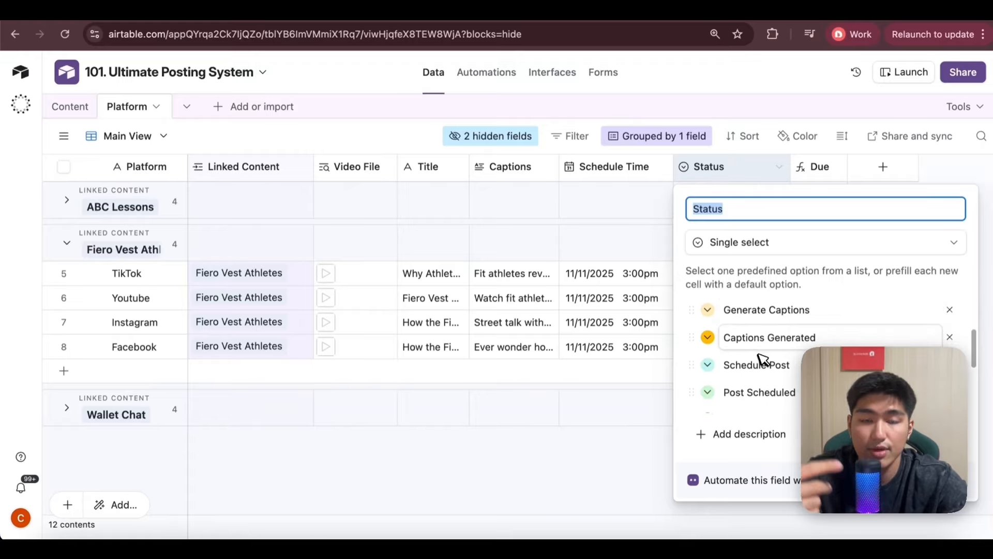
{"action": "scroll", "coordinate": [795, 355], "scroll_direction": "down", "scroll_amount": 1}
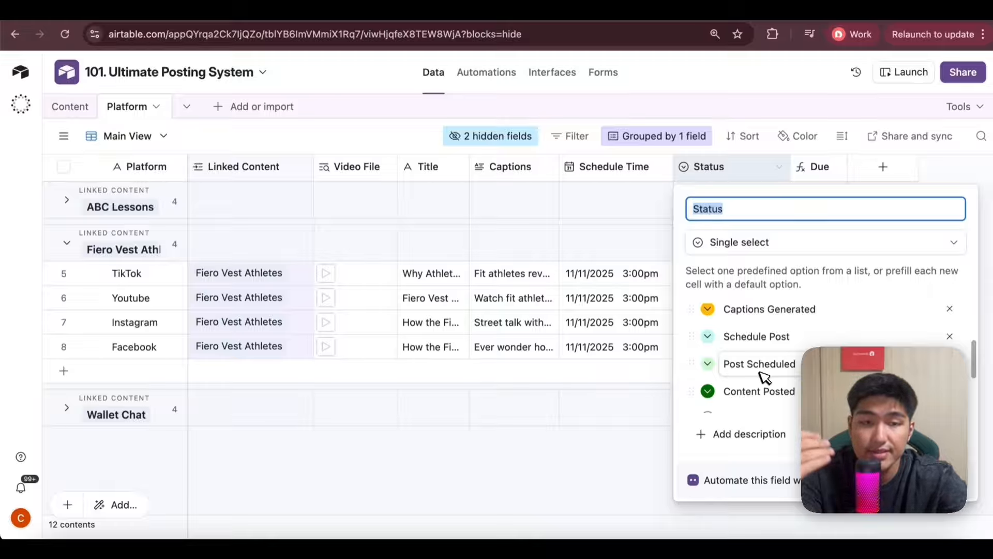
{"action": "scroll", "coordinate": [761, 371], "scroll_direction": "down", "scroll_amount": 1}
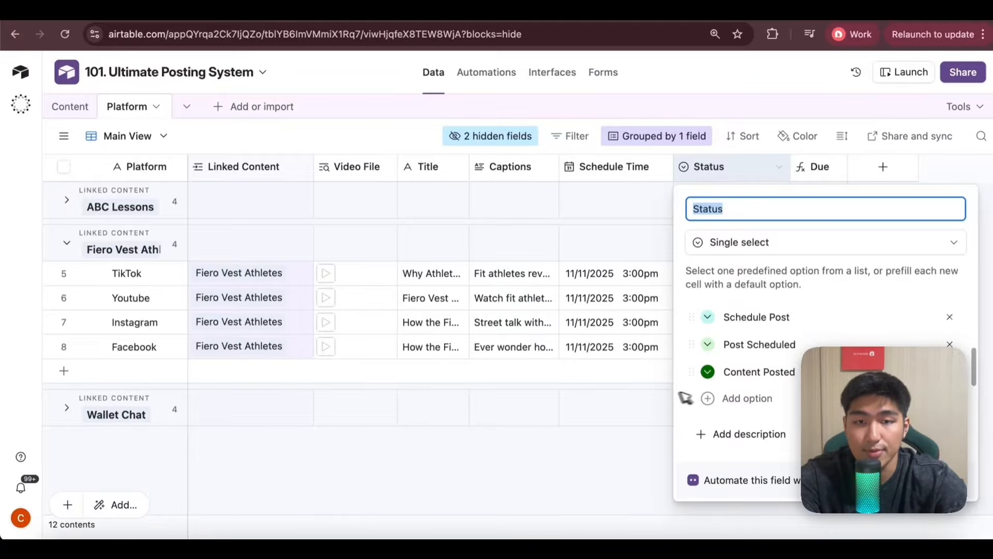
{"action": "left_click", "coordinate": [621, 434]}
Show the hidden Video Name and Video Description fields in the Platform table's Main View.
{"action": "left_click", "coordinate": [486, 136]}
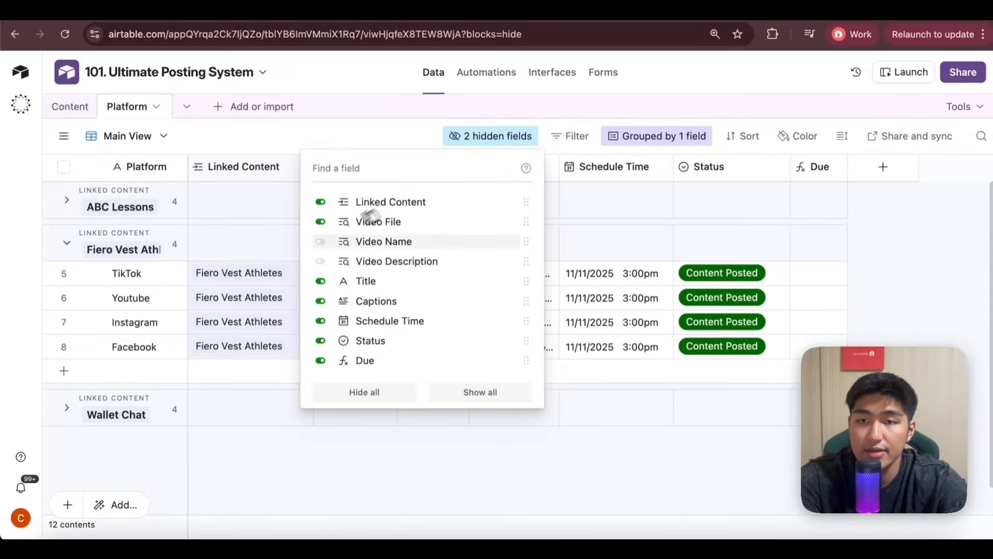
{"action": "left_click", "coordinate": [321, 242]}
{"action": "left_click", "coordinate": [320, 261]}
{"action": "left_click", "coordinate": [542, 471]}
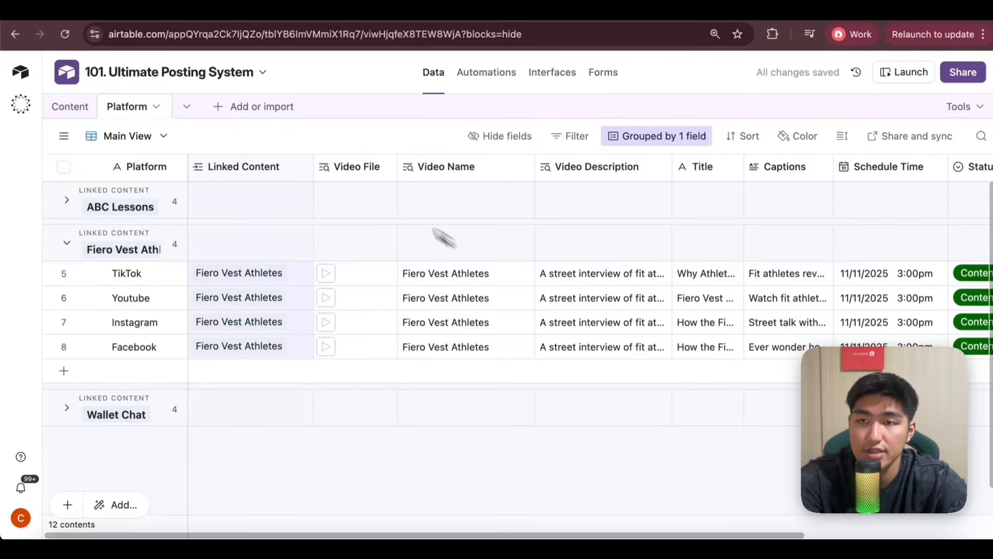
Examine the formula of the Due field in the Platform table.
{"action": "left_click", "coordinate": [70, 106]}
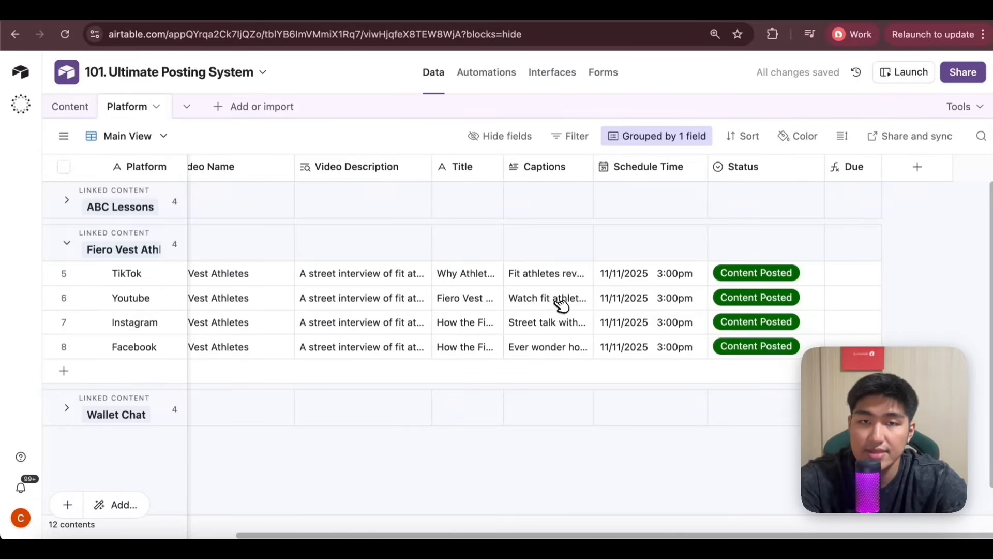
{"action": "double_click", "coordinate": [851, 167]}
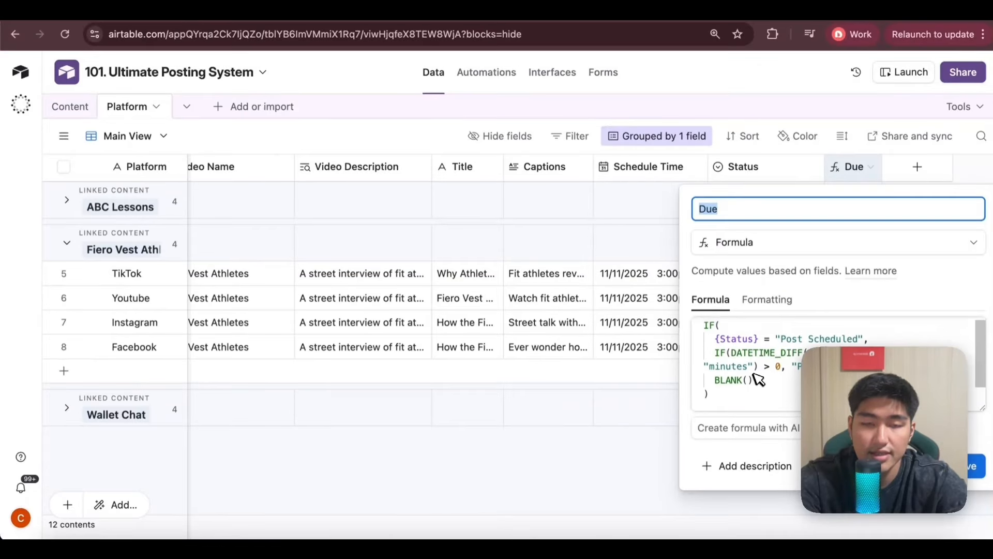
{"action": "scroll", "coordinate": [758, 380], "scroll_direction": "down", "scroll_amount": 1}
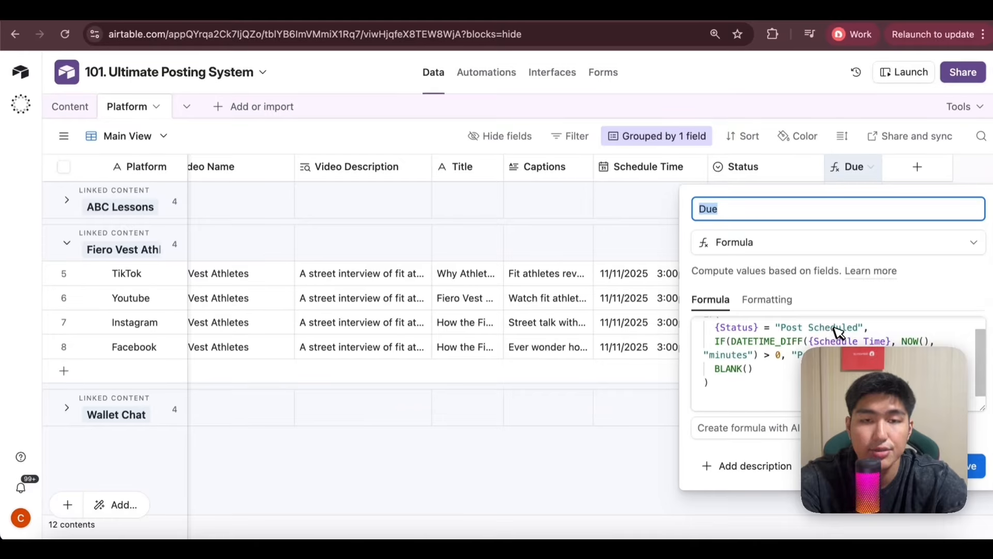
{"action": "scroll", "coordinate": [833, 334], "scroll_direction": "down", "scroll_amount": 1}
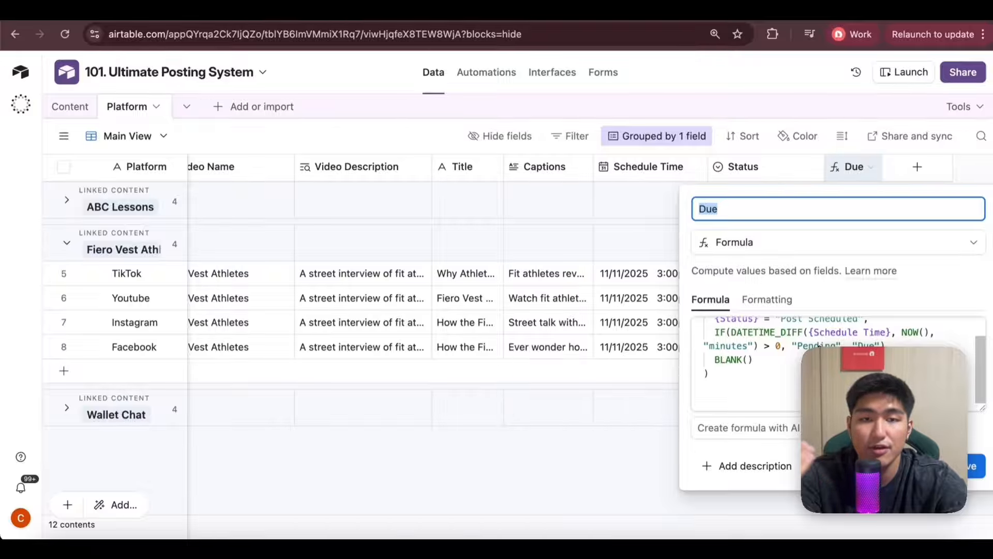
{"action": "key", "text": "Escape"}
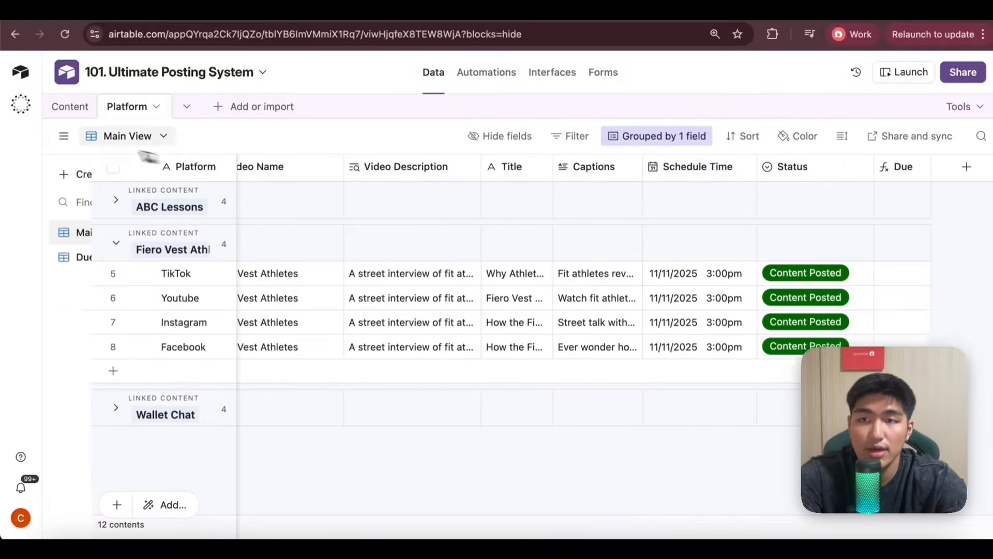
Open the Due Posts view of the Platform table and review its Status and Due filter conditions.
{"action": "left_click", "coordinate": [67, 136]}
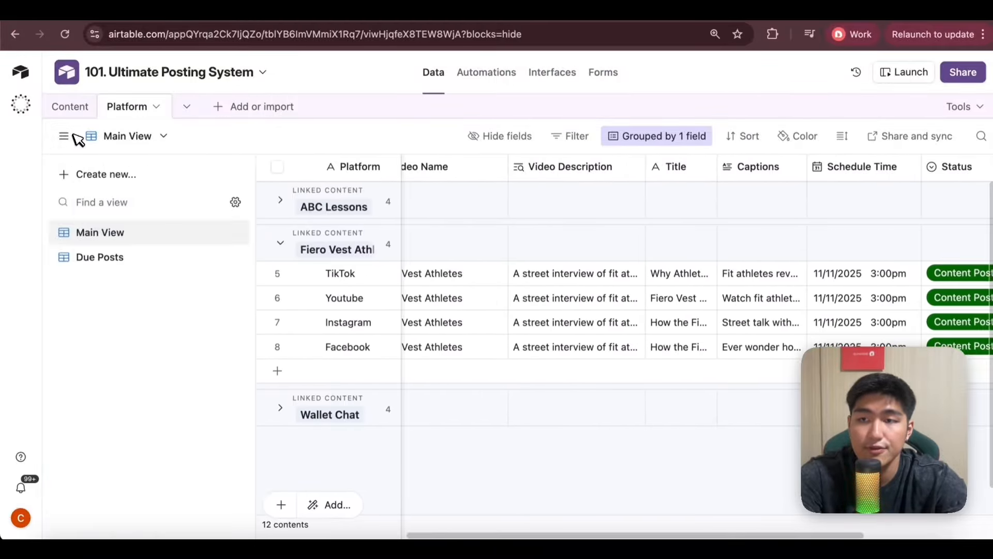
{"action": "left_click", "coordinate": [101, 258]}
{"action": "left_click", "coordinate": [64, 136]}
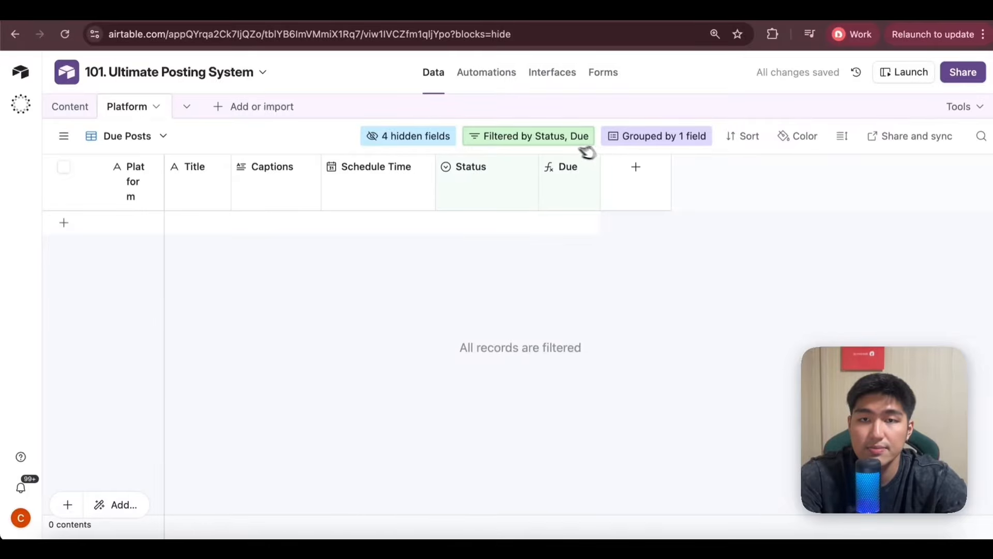
{"action": "left_click", "coordinate": [547, 144]}
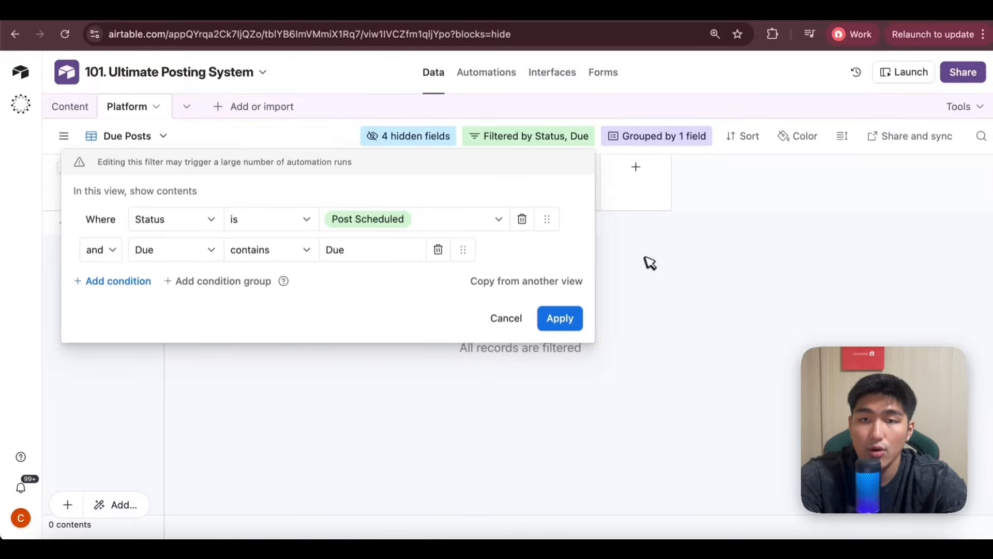
{"action": "left_click", "coordinate": [514, 318]}
Return to the Main View and look through the status options of the Fiero Vest Athletes Facebook post.
{"action": "left_click", "coordinate": [63, 136]}
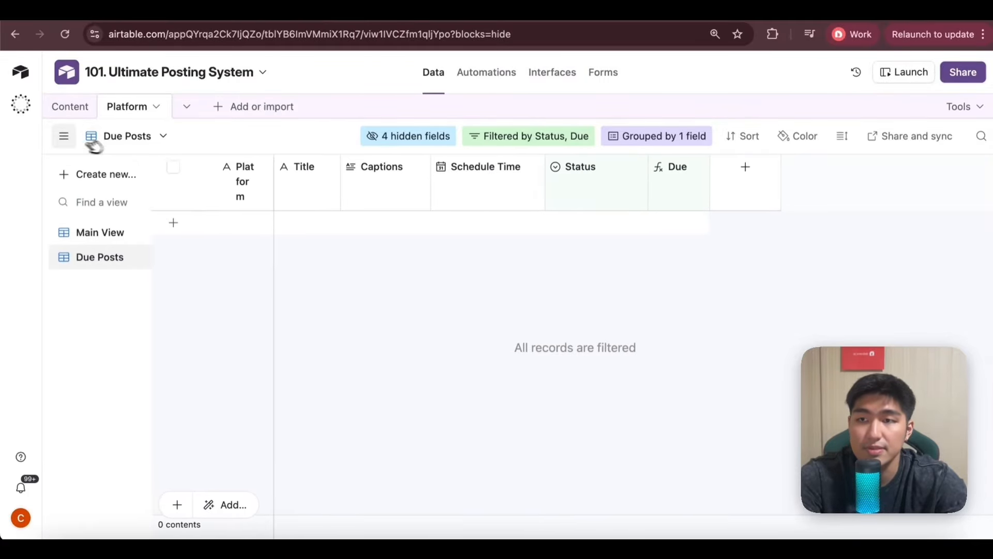
{"action": "left_click", "coordinate": [101, 232]}
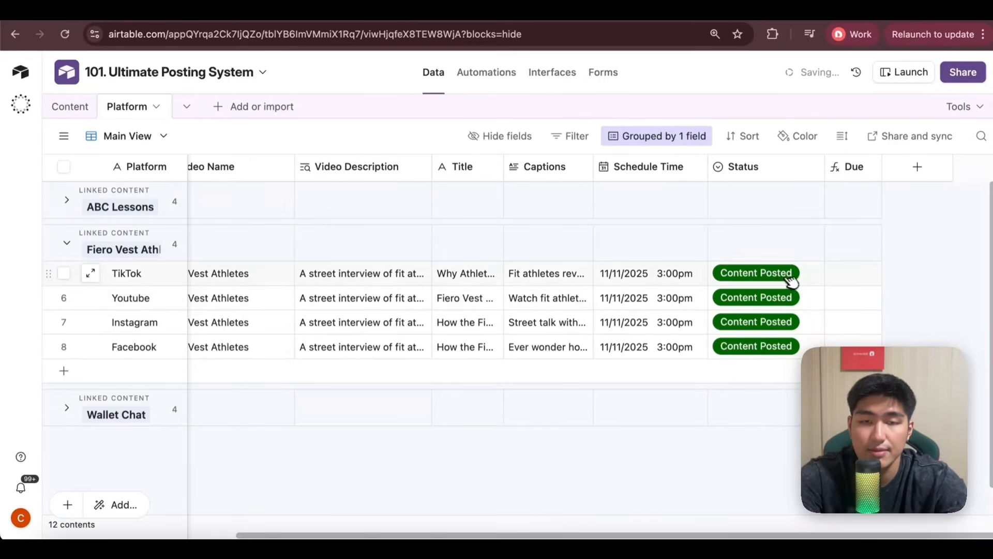
{"action": "left_click", "coordinate": [791, 348]}
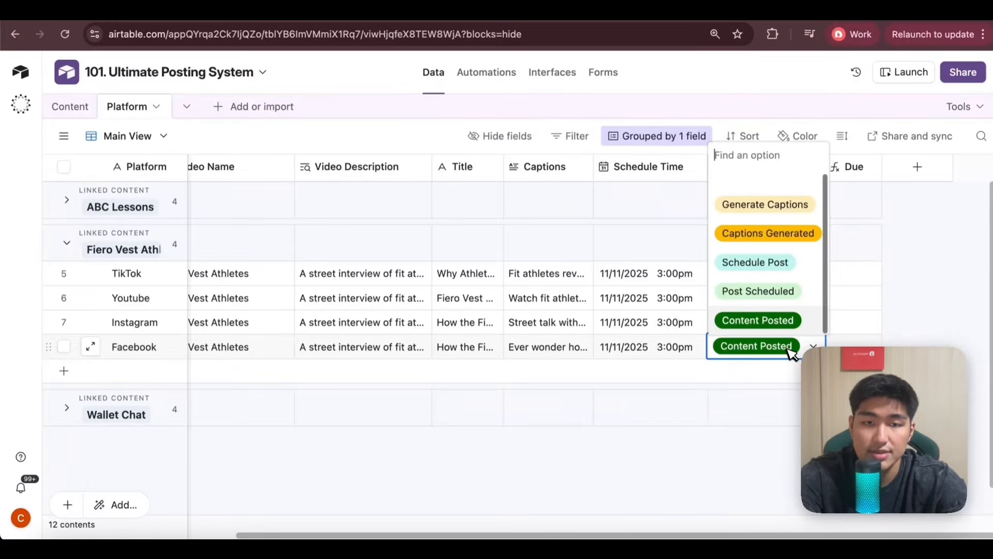
{"action": "left_click", "coordinate": [795, 293]}
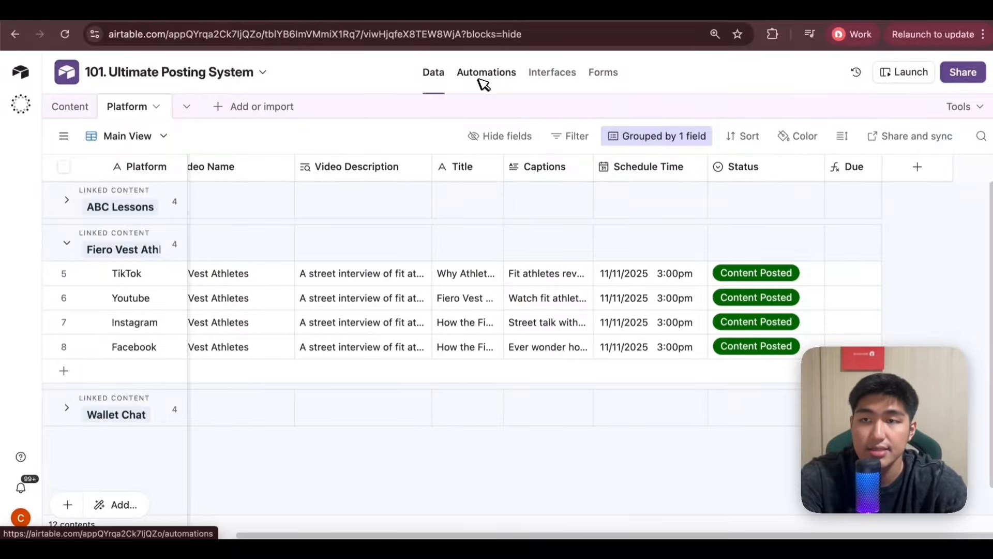
Add a record named "ABC" with a video attachment to the Content table.
{"action": "left_click", "coordinate": [70, 107]}
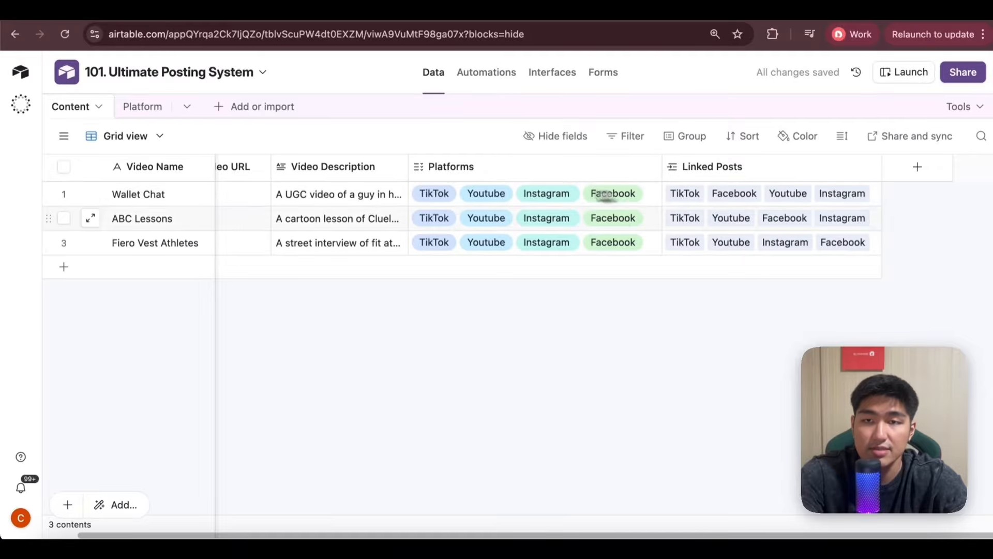
{"action": "left_click", "coordinate": [169, 266]}
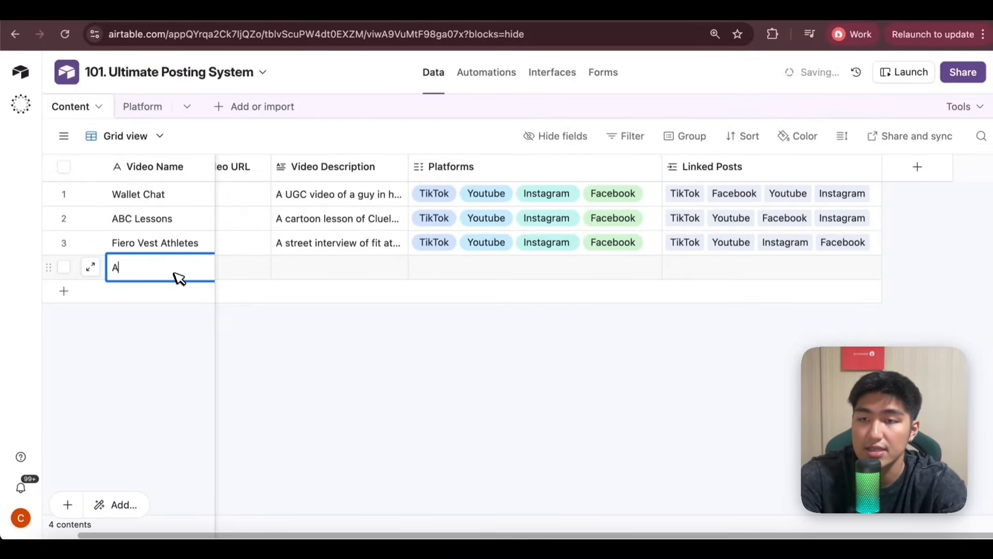
{"action": "type", "text": "ABC"}
{"action": "left_click", "coordinate": [260, 274]}
{"action": "left_click", "coordinate": [228, 267]}
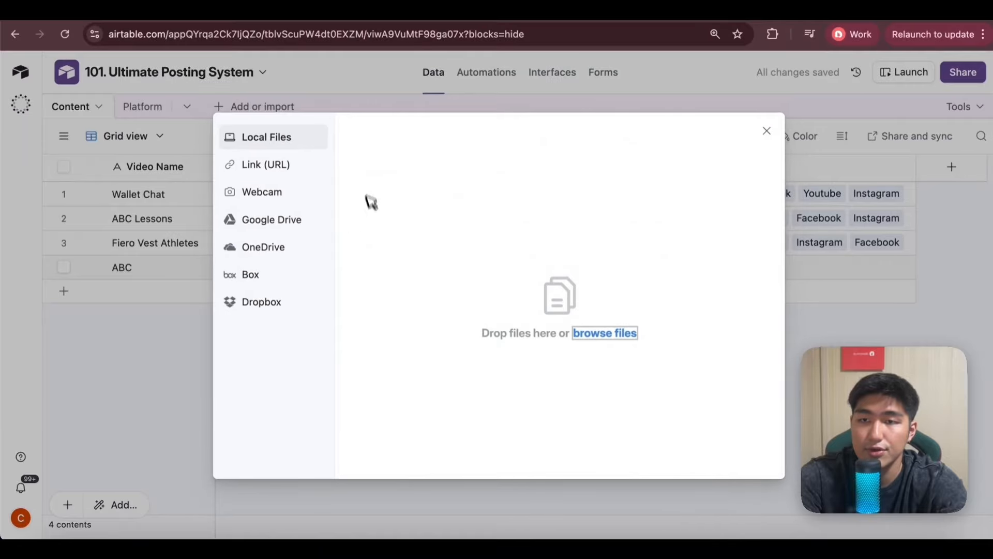
{"action": "key", "text": "Escape"}
Give the ABC record the video description "test" and assign TikTok as its platform.
{"action": "double_click", "coordinate": [401, 260]}
{"action": "type", "text": "test"}
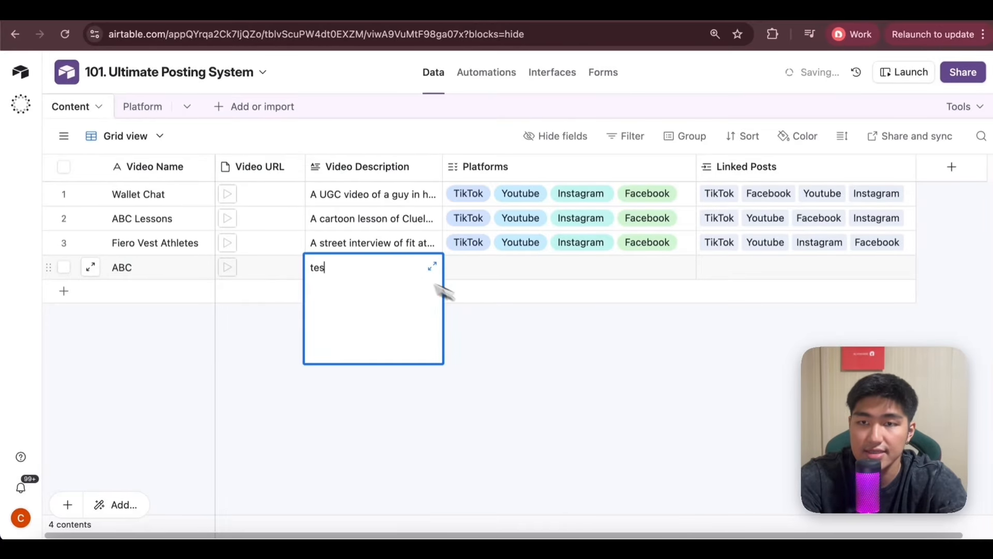
{"action": "left_click", "coordinate": [459, 268]}
{"action": "left_click", "coordinate": [456, 267]}
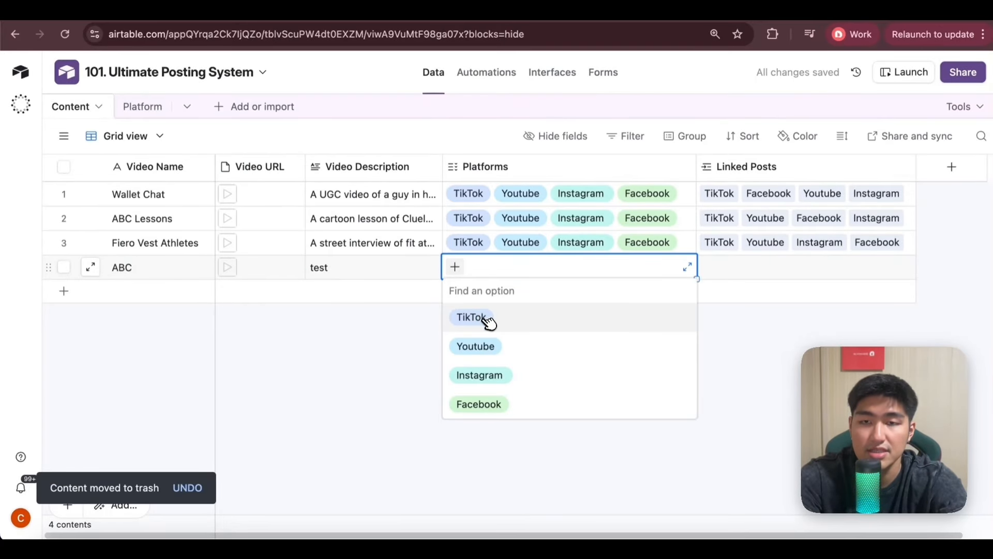
{"action": "left_click", "coordinate": [489, 322]}
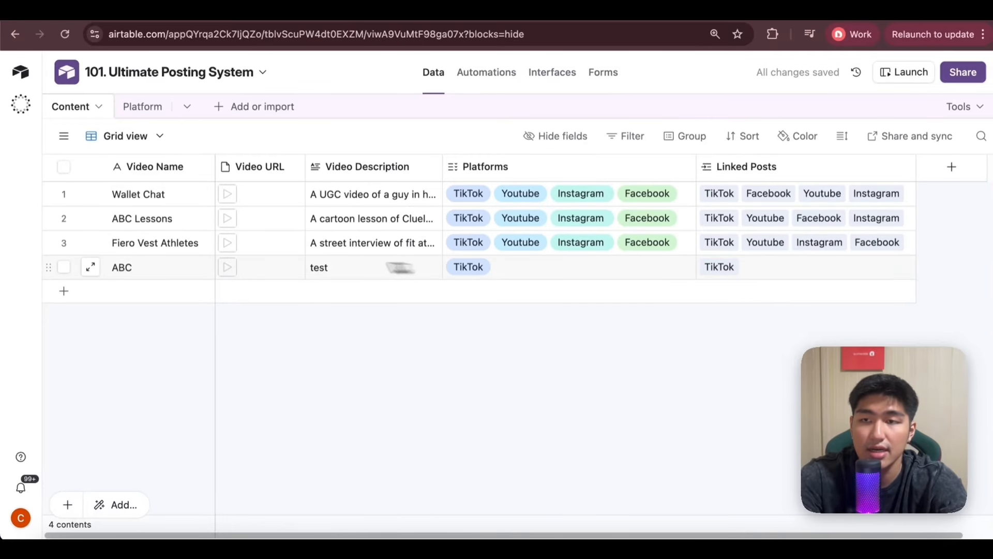
Open the TikTok automation and review its trigger table and the Platforms and Linked Posts conditions.
{"action": "left_click", "coordinate": [155, 108]}
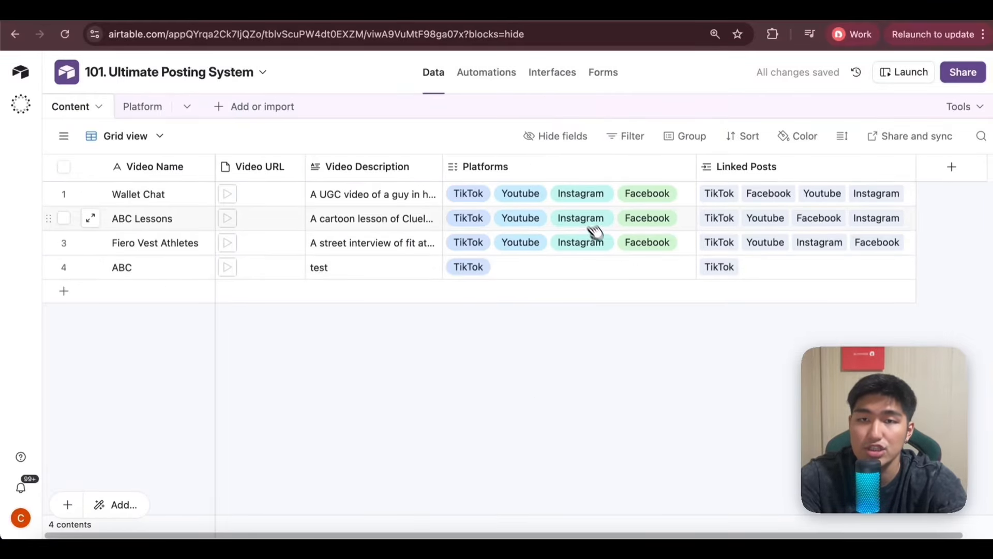
{"action": "left_click", "coordinate": [498, 77]}
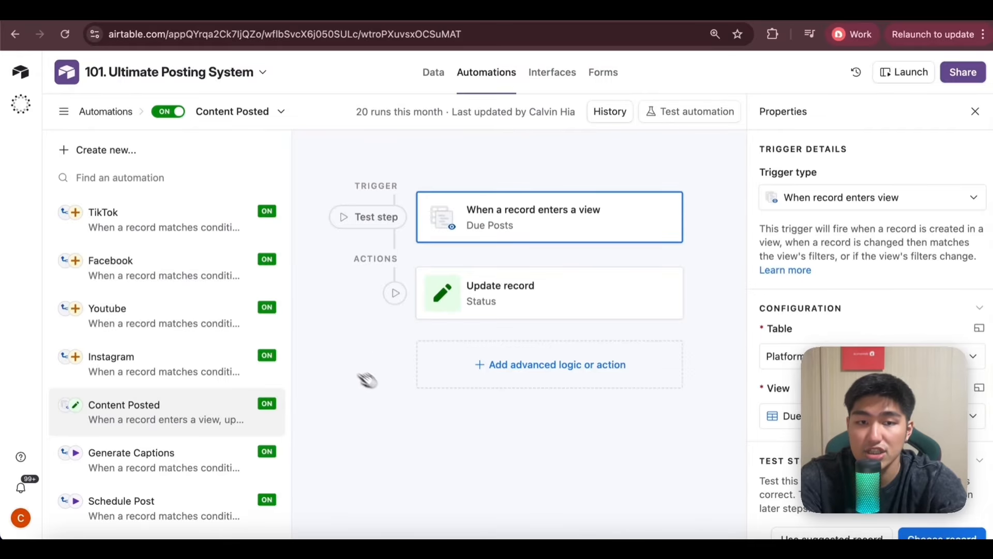
{"action": "left_click", "coordinate": [251, 226]}
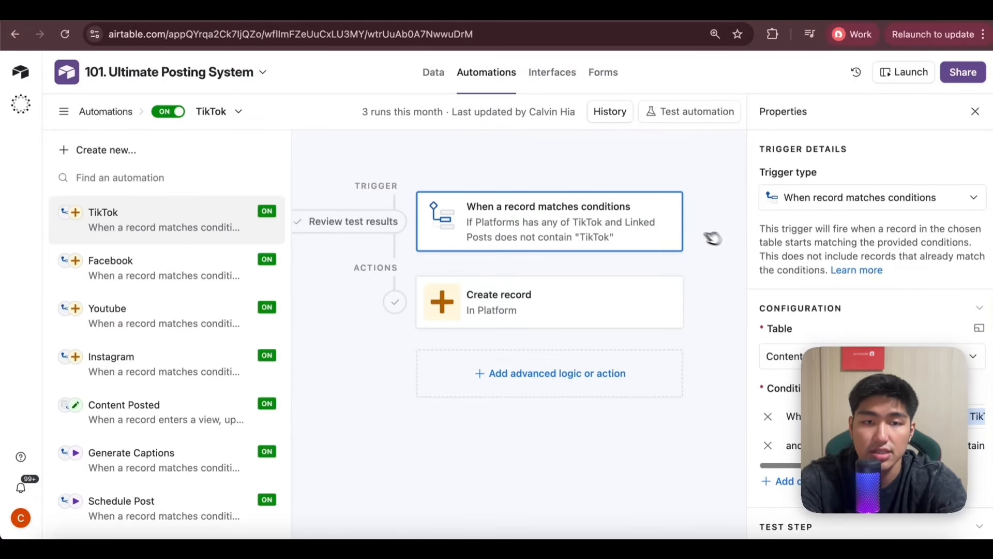
{"action": "scroll", "coordinate": [776, 261], "scroll_direction": "down", "scroll_amount": 3}
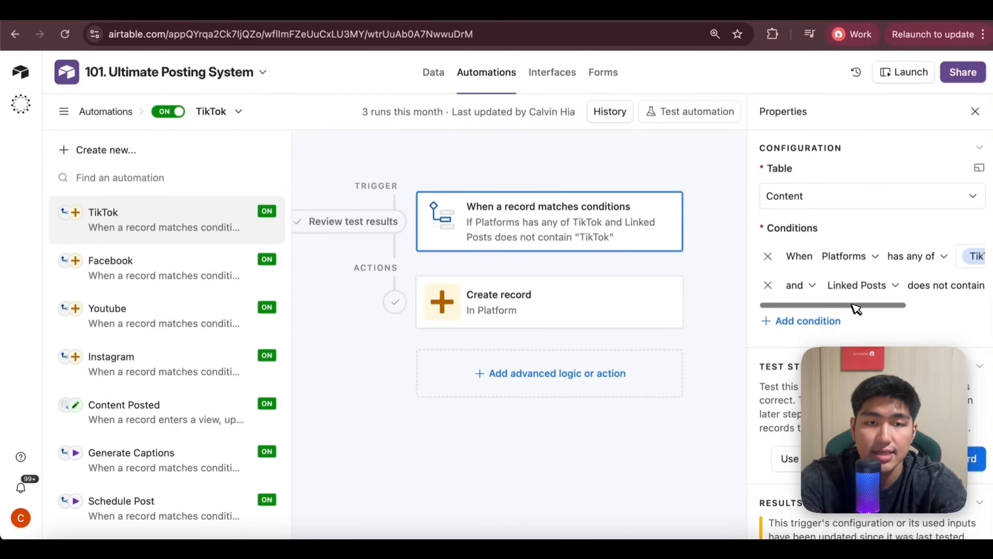
{"action": "mouse_move", "coordinate": [856, 305]}
{"action": "left_mouse_down"}
{"action": "mouse_move", "coordinate": [931, 304]}
{"action": "mouse_move", "coordinate": [840, 306]}
{"action": "left_mouse_up"}
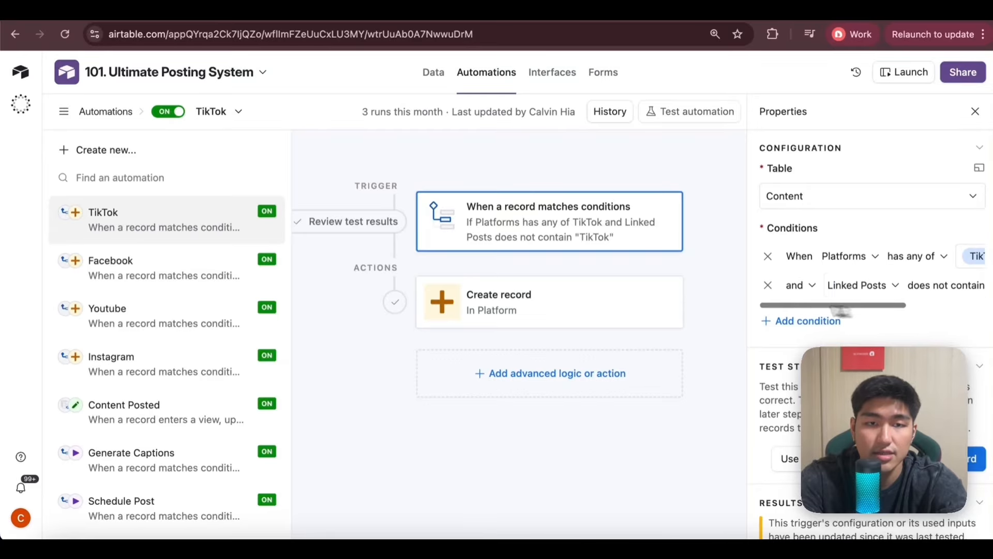
Check the TikTok post linked to the ABC record in both the Content and Platform tables.
{"action": "left_click", "coordinate": [436, 72]}
{"action": "left_click", "coordinate": [82, 105]}
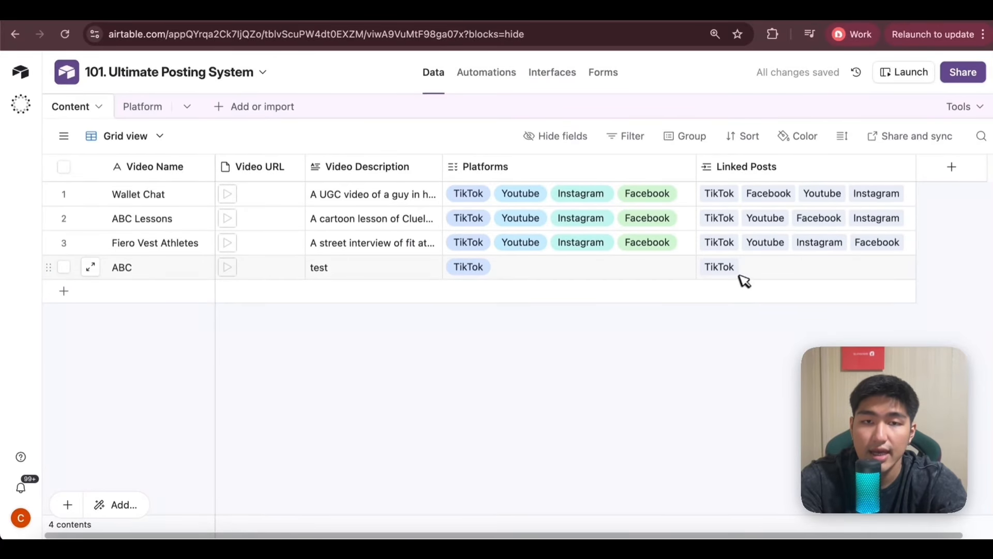
{"action": "left_click", "coordinate": [147, 106]}
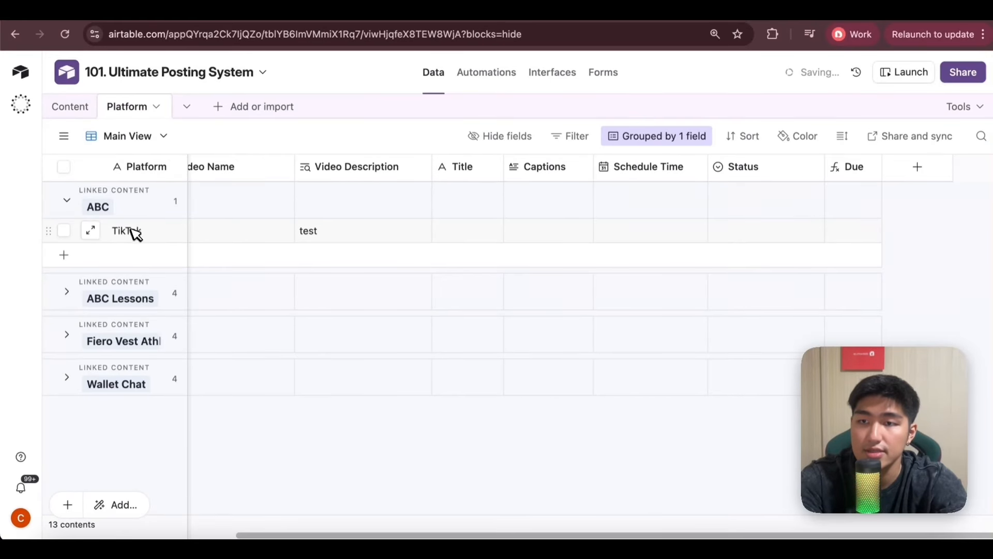
{"action": "left_click", "coordinate": [75, 108]}
Review the Linked Content and Platform field values in the TikTok automation's Create record action.
{"action": "left_click", "coordinate": [476, 72]}
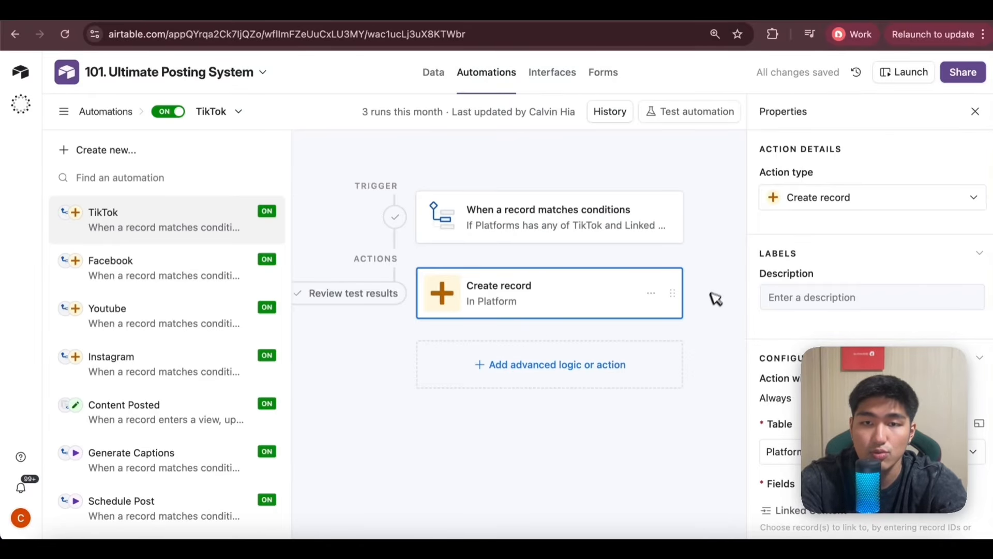
{"action": "scroll", "coordinate": [824, 257], "scroll_direction": "down", "scroll_amount": 6}
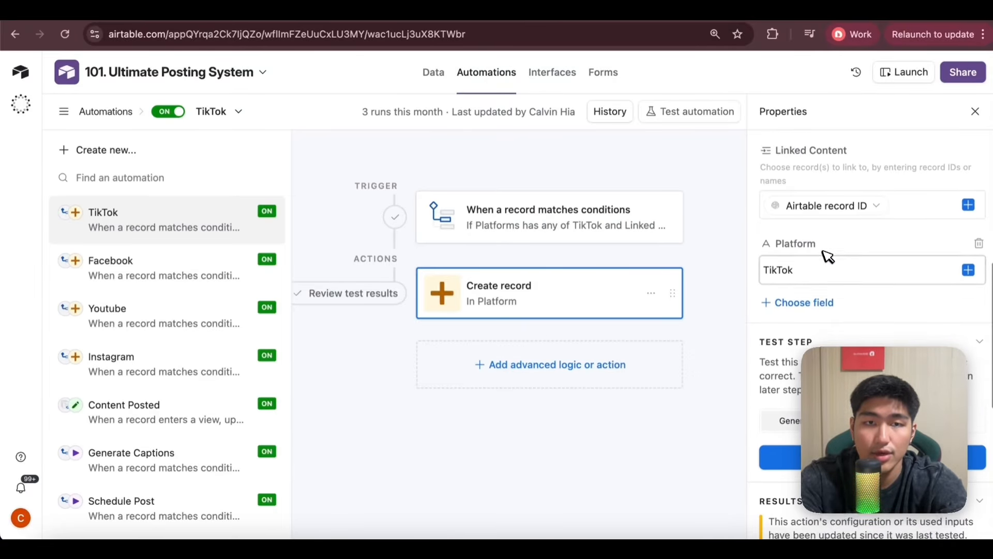
{"action": "scroll", "coordinate": [824, 228], "scroll_direction": "up", "scroll_amount": 1}
{"action": "scroll", "coordinate": [817, 233], "scroll_direction": "up", "scroll_amount": 1}
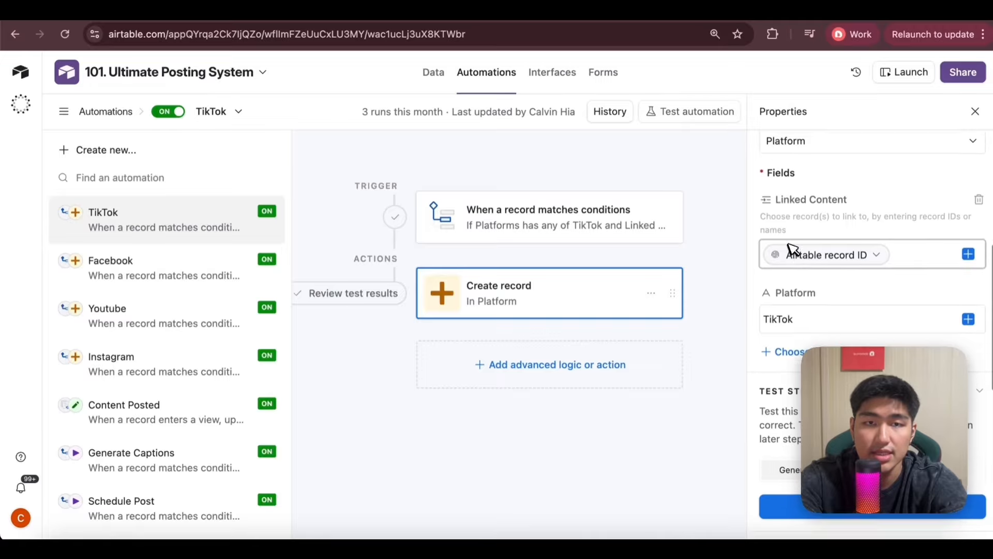
{"action": "mouse_move", "coordinate": [847, 264]}
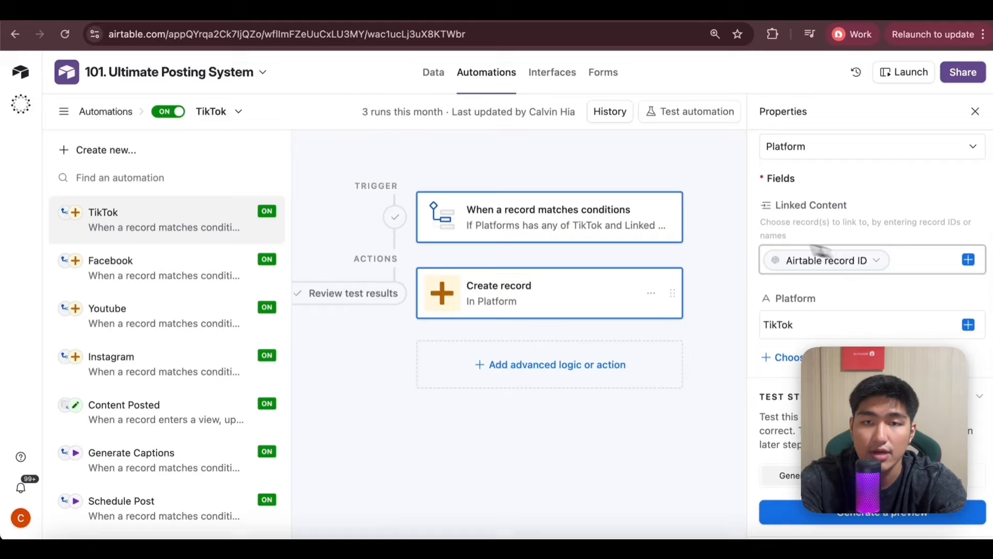
Return to the Platform table and look at the TikTok post grouped under ABC.
{"action": "left_click", "coordinate": [433, 72]}
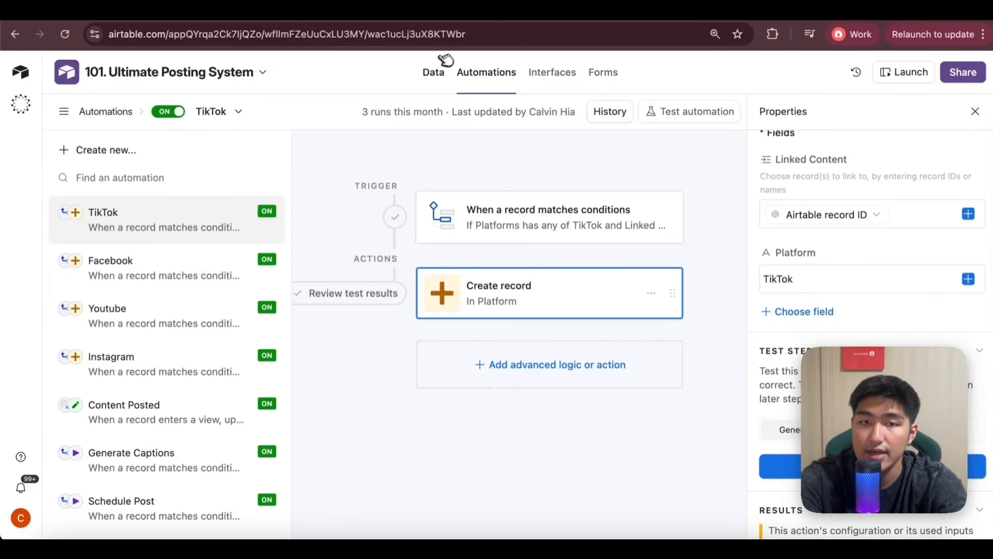
{"action": "left_click", "coordinate": [435, 70]}
{"action": "left_click", "coordinate": [150, 108]}
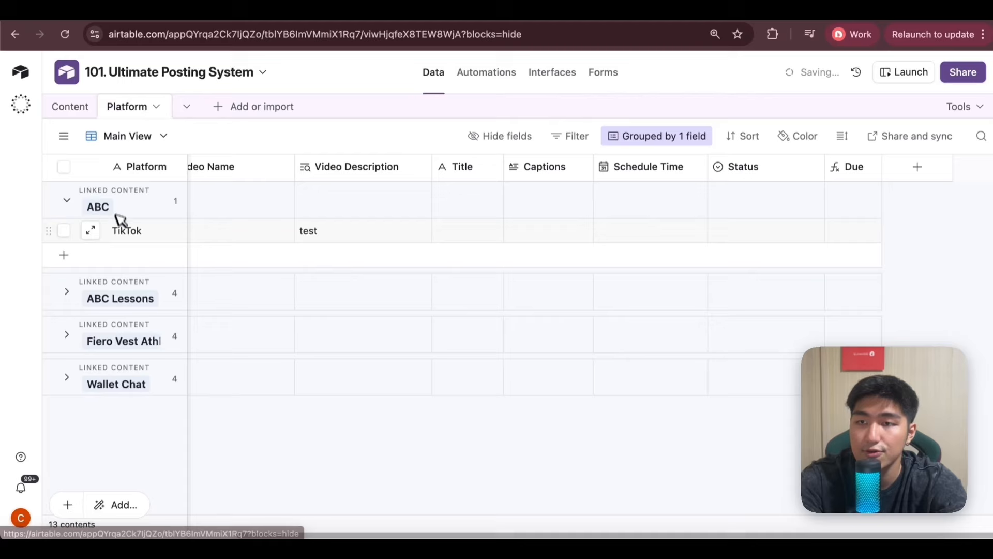
Open the Facebook automation and review its Platforms and Linked Posts trigger conditions.
{"action": "left_click", "coordinate": [491, 76]}
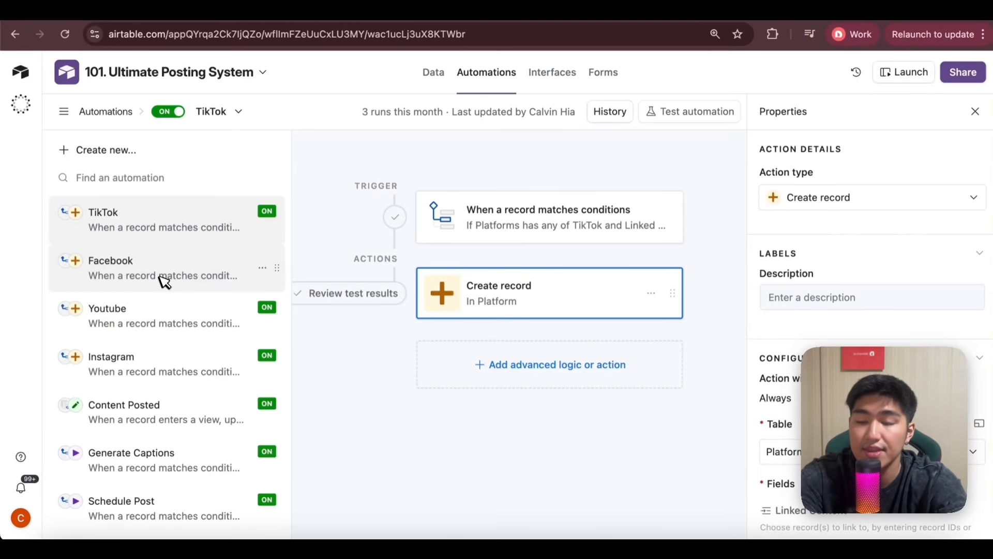
{"action": "left_click", "coordinate": [159, 276]}
{"action": "scroll", "coordinate": [802, 326], "scroll_direction": "down", "scroll_amount": 3}
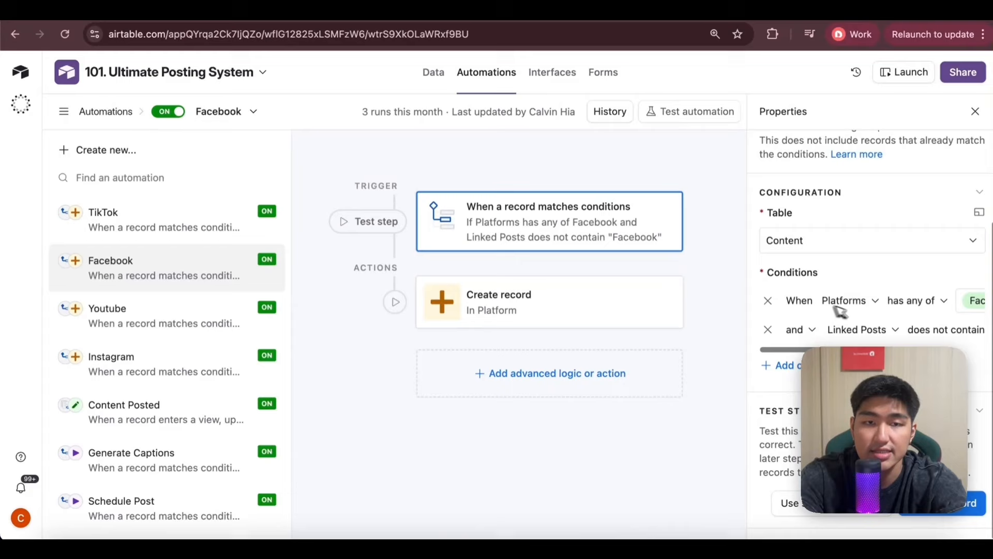
{"action": "scroll", "coordinate": [898, 301], "scroll_direction": "right", "scroll_amount": 2}
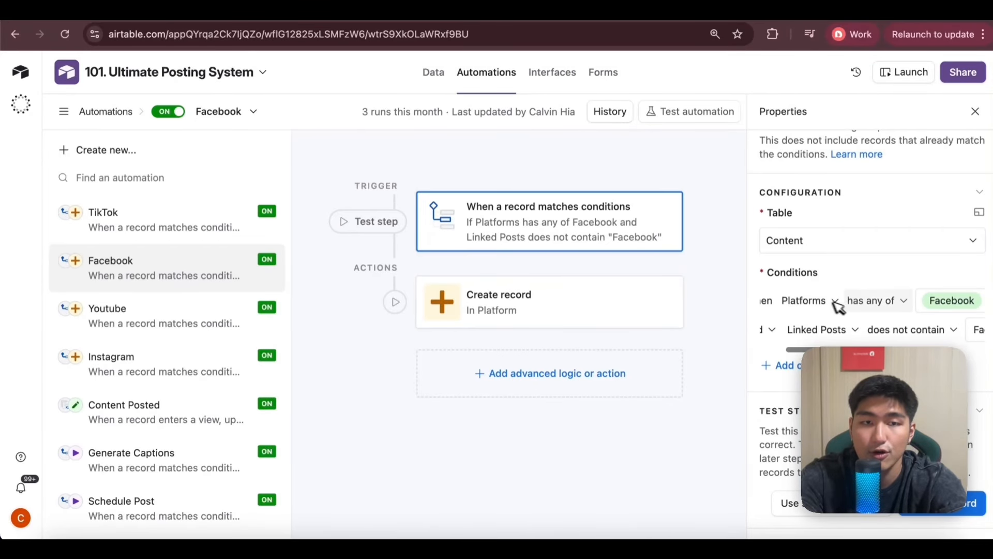
{"action": "scroll", "coordinate": [854, 306], "scroll_direction": "right", "scroll_amount": 3}
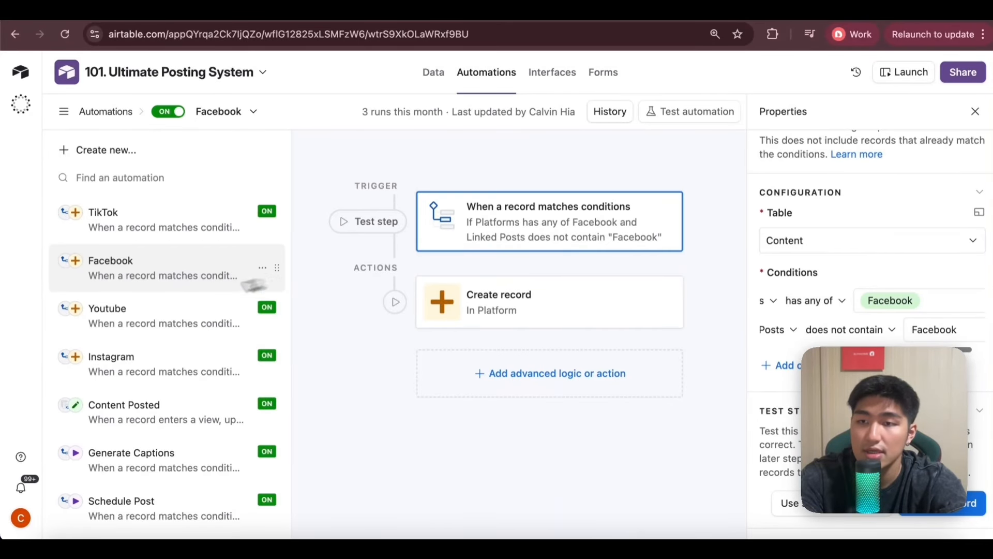
Review the trigger conditions of the Youtube and Instagram automations.
{"action": "left_click", "coordinate": [166, 310]}
{"action": "scroll", "coordinate": [898, 302], "scroll_direction": "down", "scroll_amount": 3}
{"action": "scroll", "coordinate": [898, 302], "scroll_direction": "right", "scroll_amount": 2}
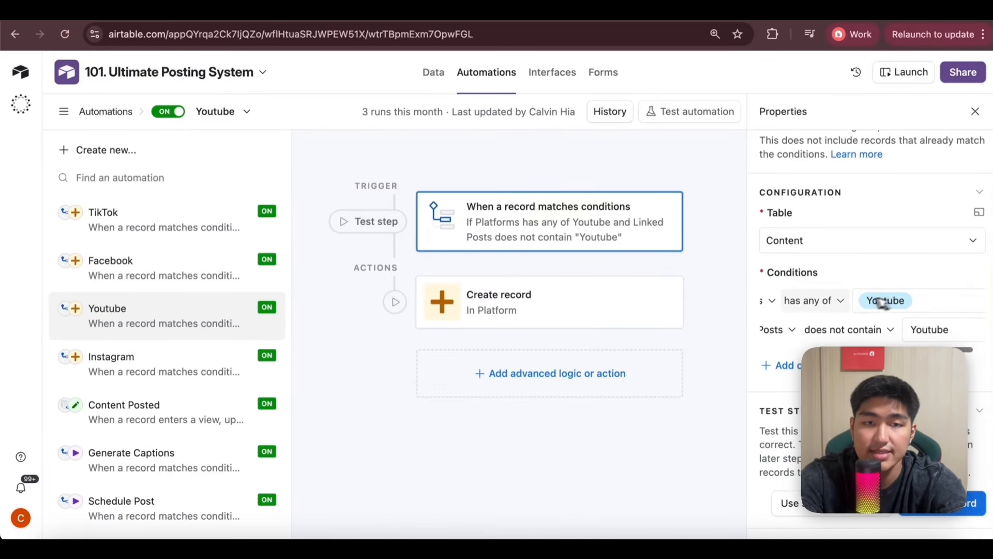
{"action": "left_click", "coordinate": [178, 357]}
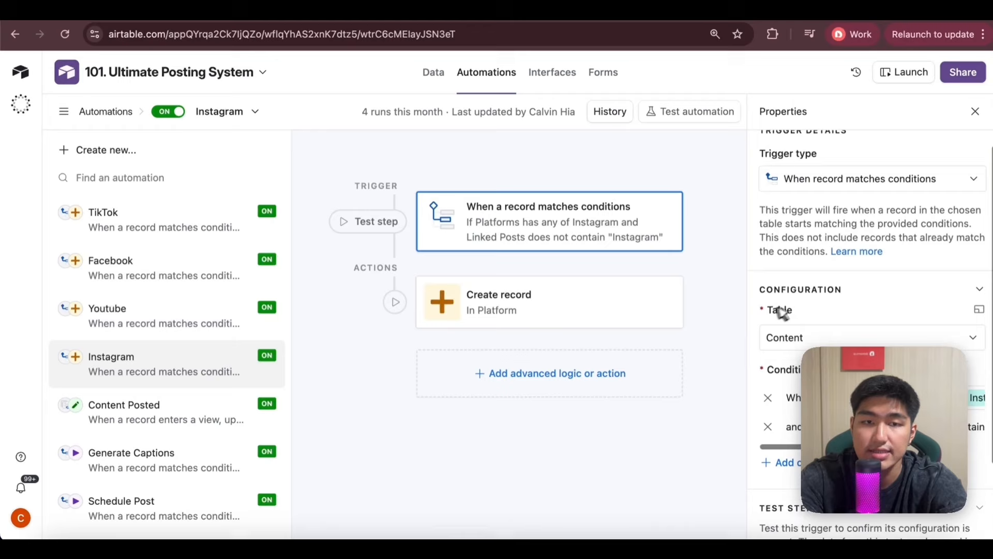
{"action": "scroll", "coordinate": [894, 317], "scroll_direction": "down", "scroll_amount": 3}
{"action": "scroll", "coordinate": [898, 326], "scroll_direction": "right", "scroll_amount": 2}
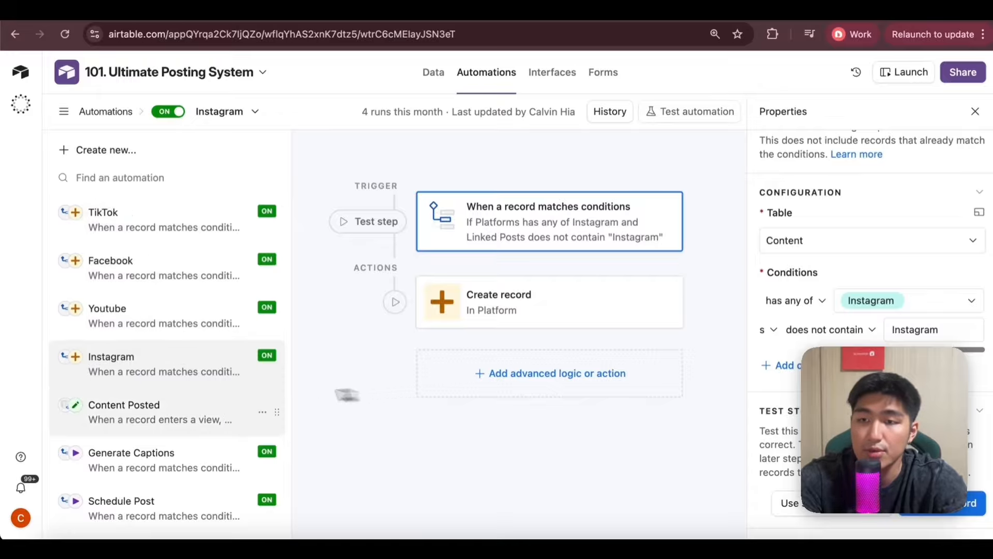
Open the Content Posted automation and relate it to the Fiero Vest Athletes post statuses in the Platform table.
{"action": "left_click", "coordinate": [212, 413]}
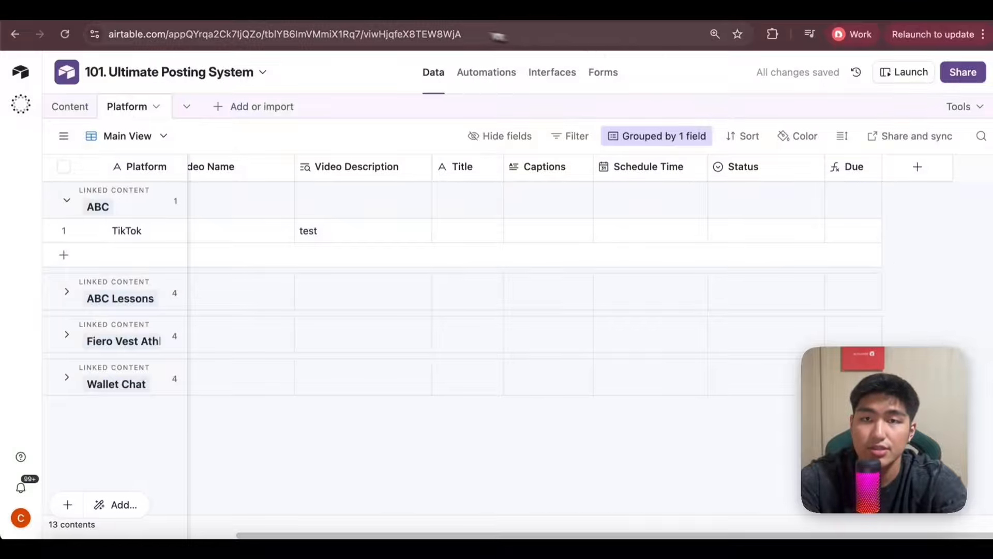
{"action": "left_click", "coordinate": [488, 75]}
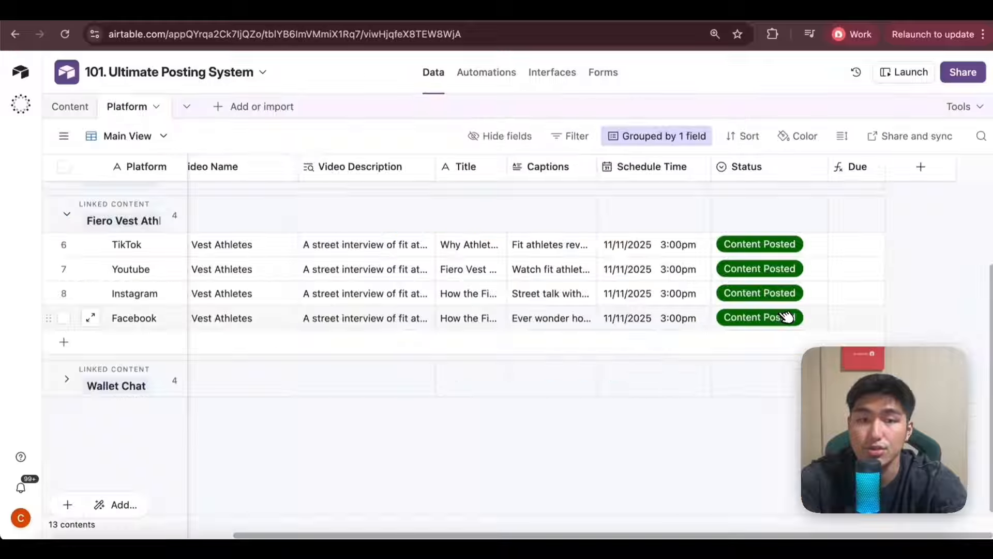
{"action": "left_click", "coordinate": [485, 73]}
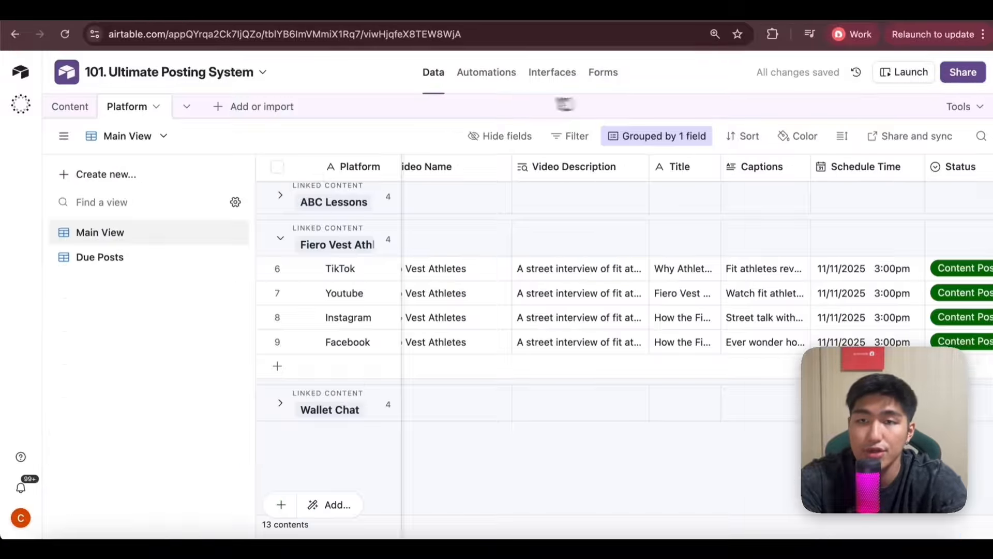
Open the Platform table's Due Posts view and review its Status and Due filter conditions again.
{"action": "mouse_move", "coordinate": [64, 136]}
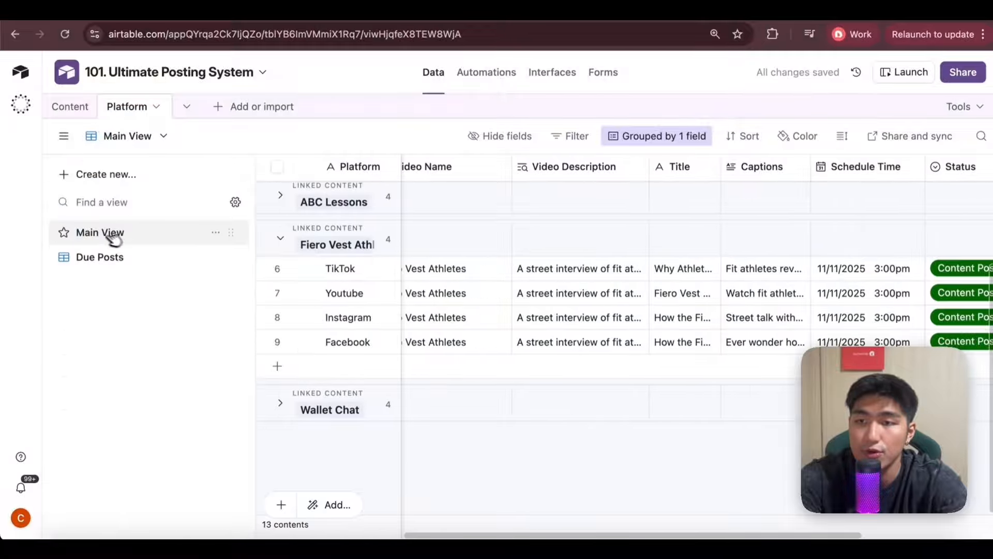
{"action": "left_click", "coordinate": [98, 257]}
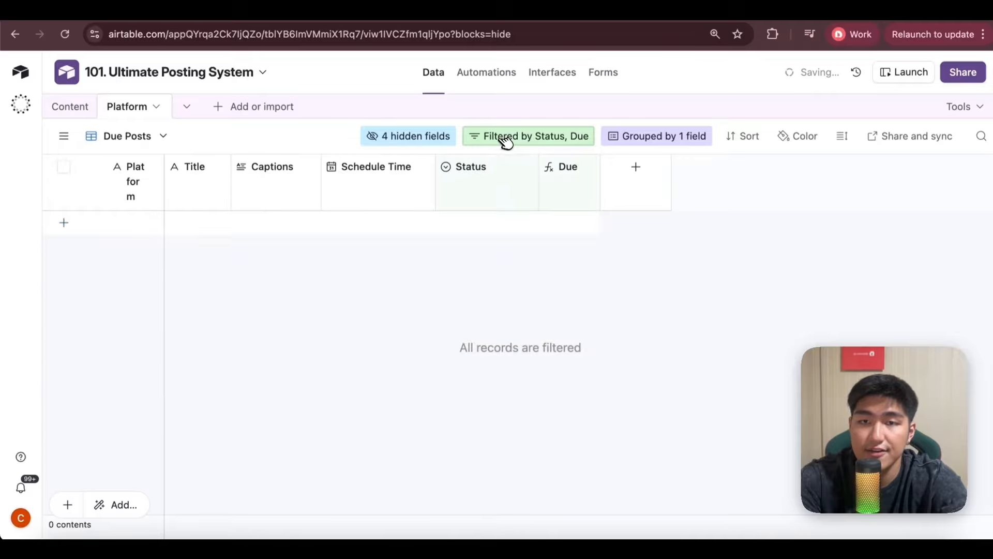
{"action": "left_click", "coordinate": [505, 139]}
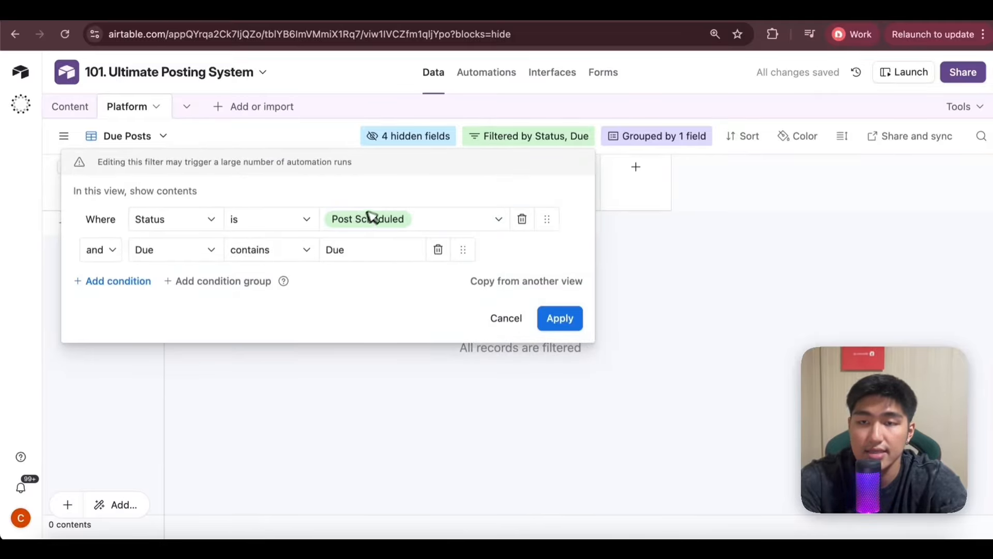
{"action": "left_click", "coordinate": [711, 273]}
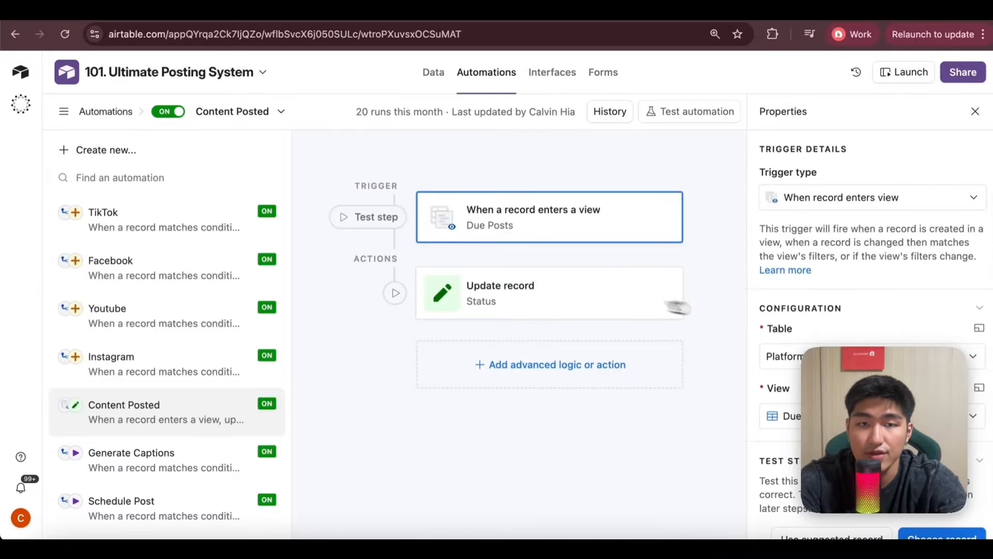
Review the Content Posted automation's Due Posts view trigger and the Status value its Update record action sets.
{"action": "scroll", "coordinate": [782, 320], "scroll_direction": "down", "scroll_amount": 1}
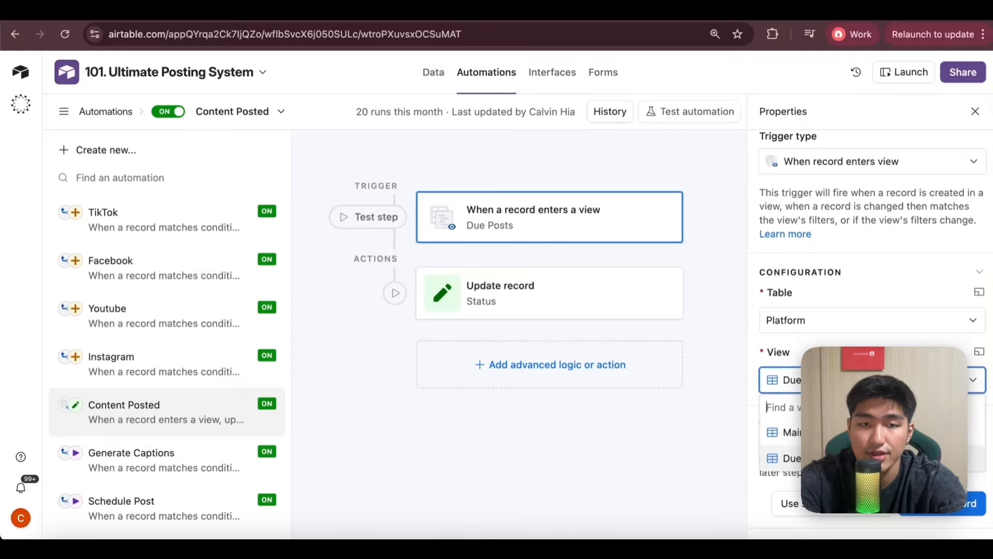
{"action": "left_click", "coordinate": [594, 308]}
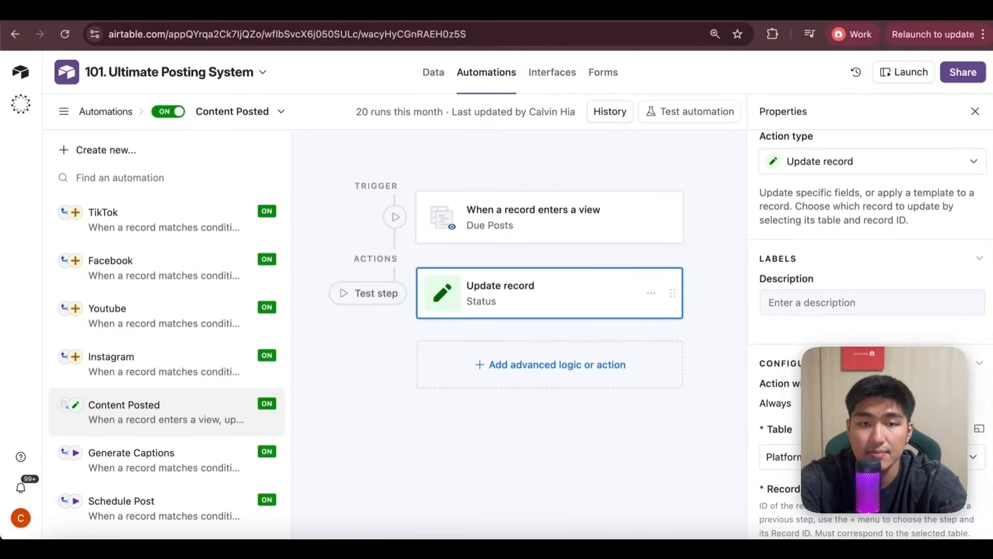
{"action": "scroll", "coordinate": [806, 202], "scroll_direction": "down", "scroll_amount": 5}
{"action": "scroll", "coordinate": [818, 202], "scroll_direction": "down", "scroll_amount": 1}
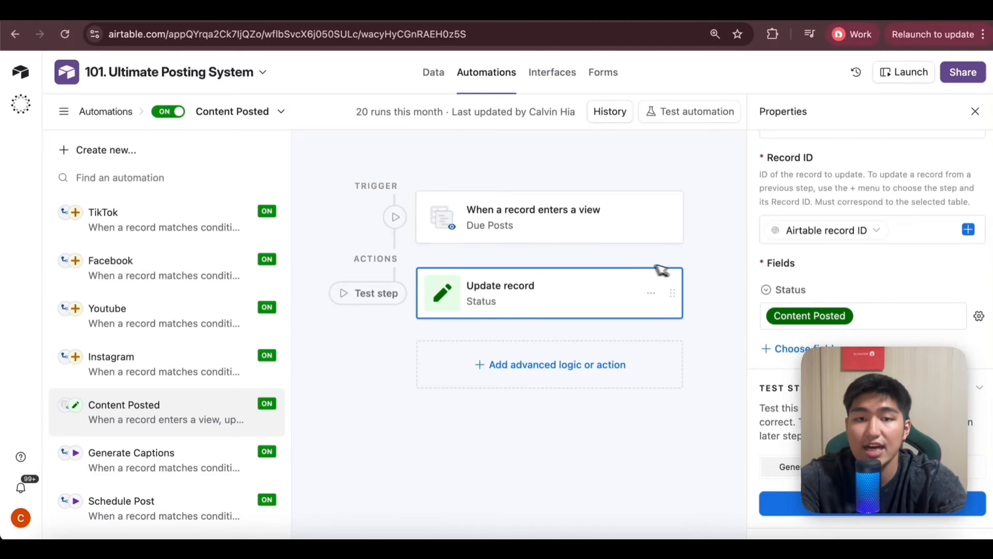
Open the Platform table's Main View and look over the Fiero Vest Athletes posts across all fields.
{"action": "left_click", "coordinate": [433, 72]}
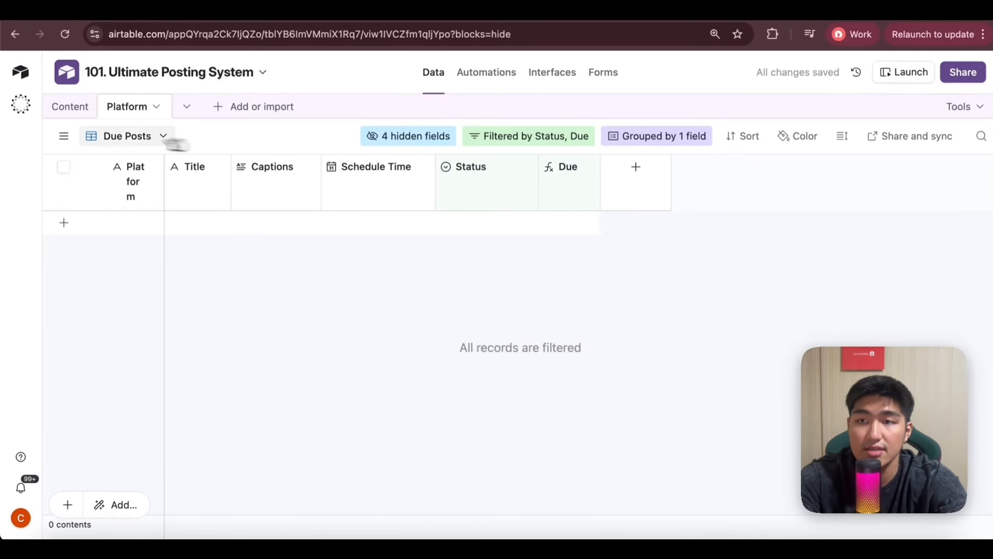
{"action": "left_click", "coordinate": [64, 136]}
{"action": "left_click", "coordinate": [128, 235]}
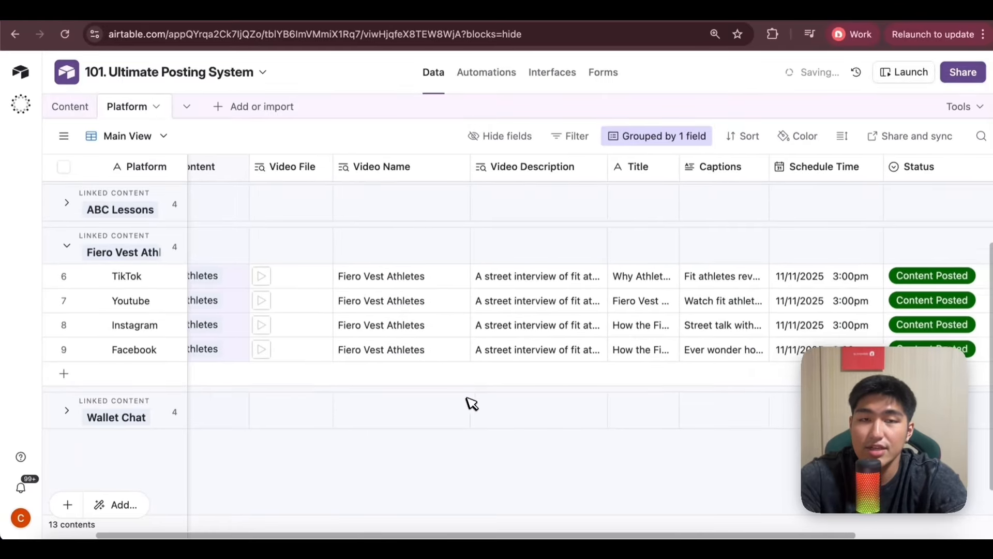
{"action": "scroll", "coordinate": [473, 403], "scroll_direction": "right", "scroll_amount": 1}
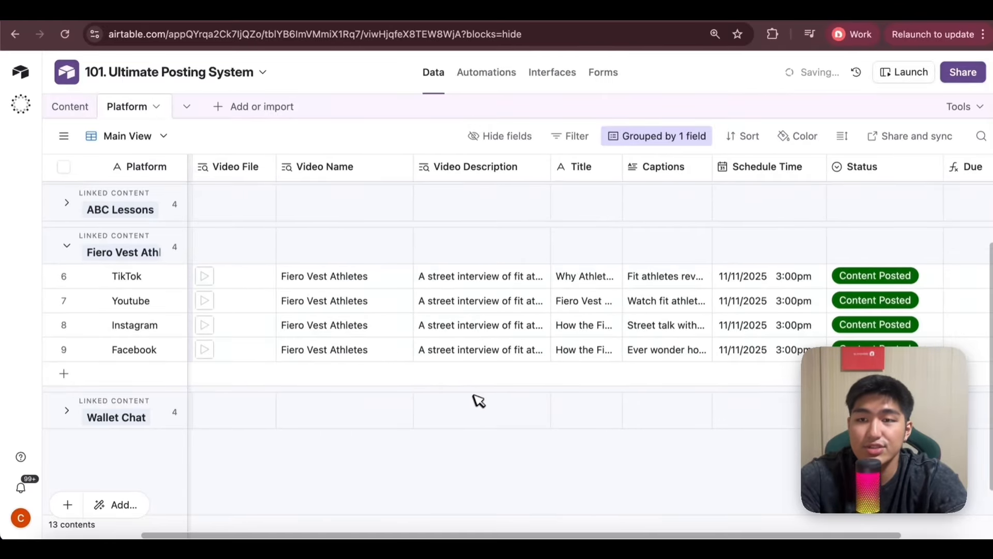
{"action": "scroll", "coordinate": [481, 399], "scroll_direction": "left", "scroll_amount": 3}
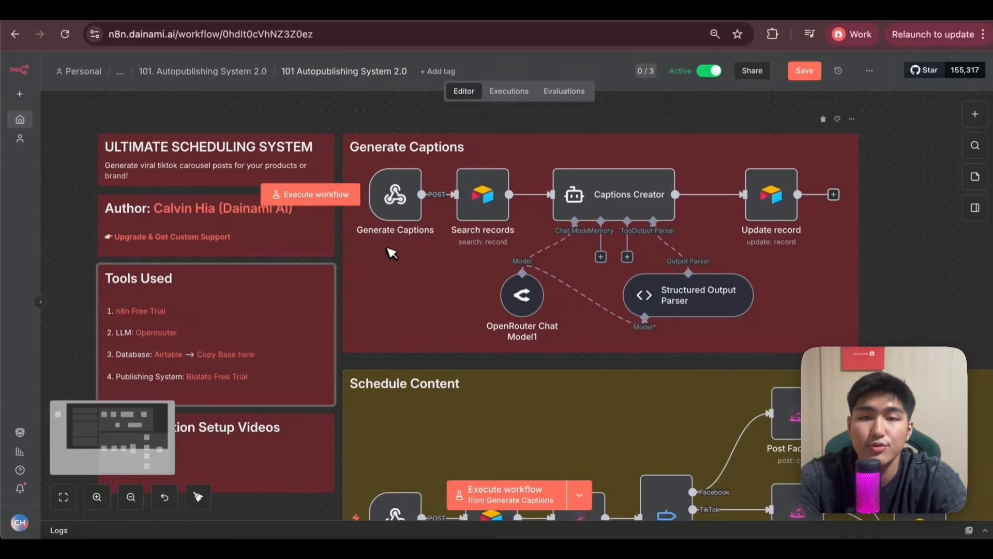
Switch to the n8n 101 Autopublishing System 2.0 workflow and look over its Schedule Content and Generate Captions sections.
{"action": "scroll", "coordinate": [391, 253], "scroll_direction": "down", "scroll_amount": 5}
{"action": "scroll", "coordinate": [391, 253], "scroll_direction": "right", "scroll_amount": 5}
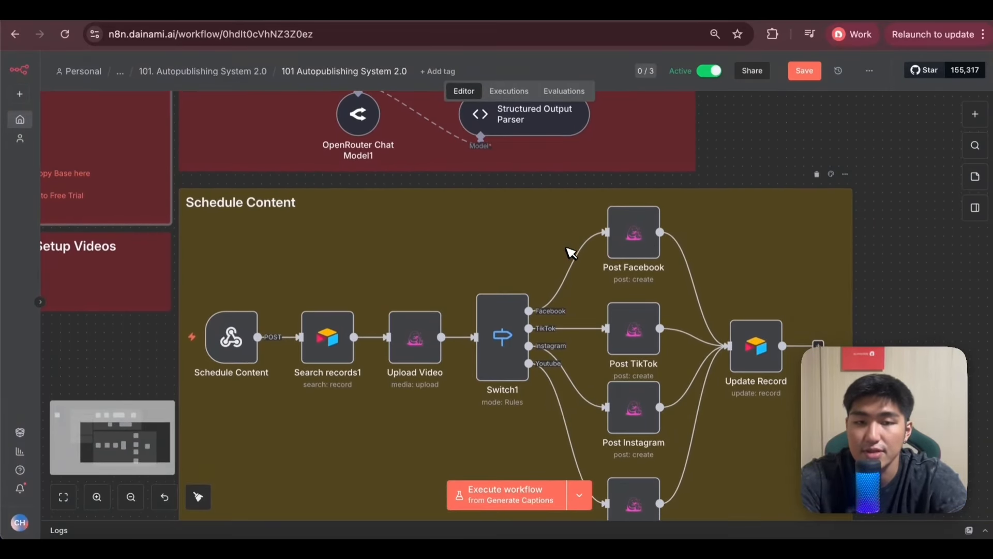
{"action": "scroll", "coordinate": [569, 252], "scroll_direction": "up", "scroll_amount": 5}
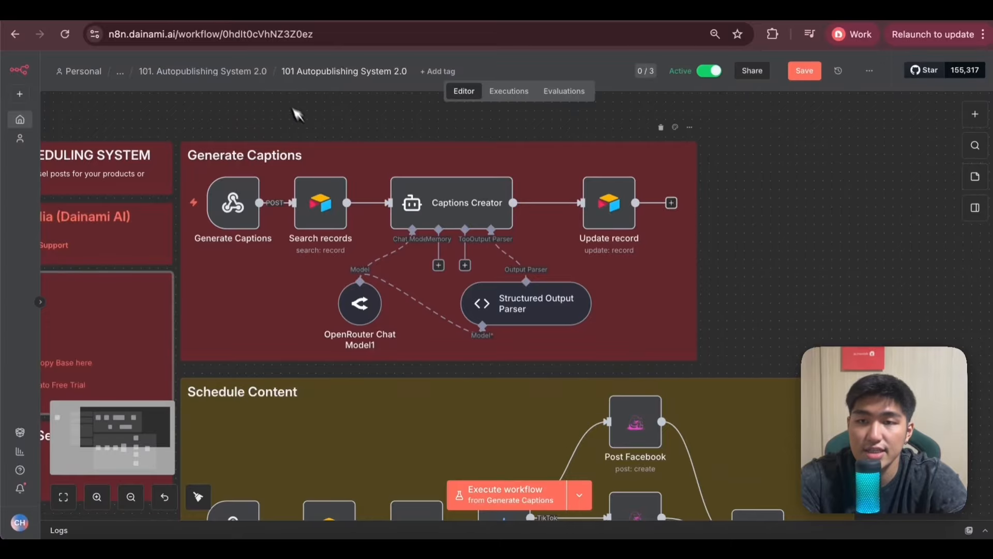
{"action": "scroll", "coordinate": [265, 279], "scroll_direction": "down", "scroll_amount": 5}
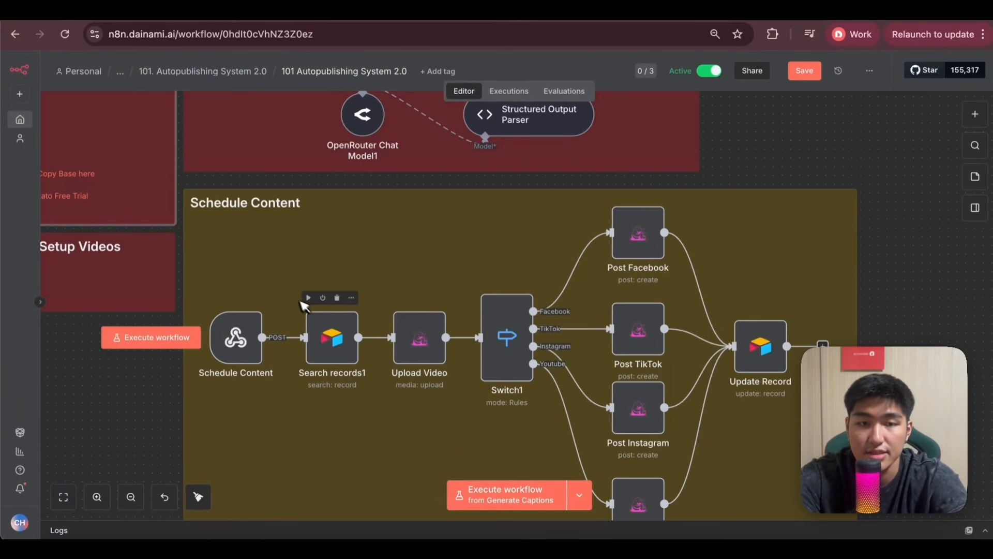
{"action": "scroll", "coordinate": [310, 310], "scroll_direction": "up", "scroll_amount": 6}
{"action": "scroll", "coordinate": [343, 357], "scroll_direction": "up", "scroll_amount": 1}
{"action": "scroll", "coordinate": [294, 146], "scroll_direction": "up", "scroll_amount": 1}
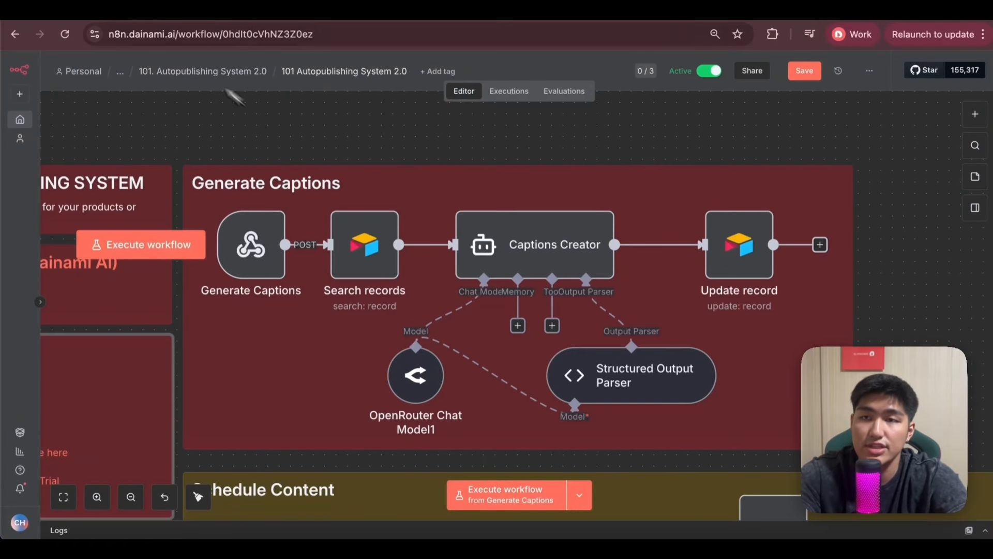
Look at the Content table in Airtable and return to the Generate Captions section in n8n.
{"action": "left_click", "coordinate": [145, 11]}
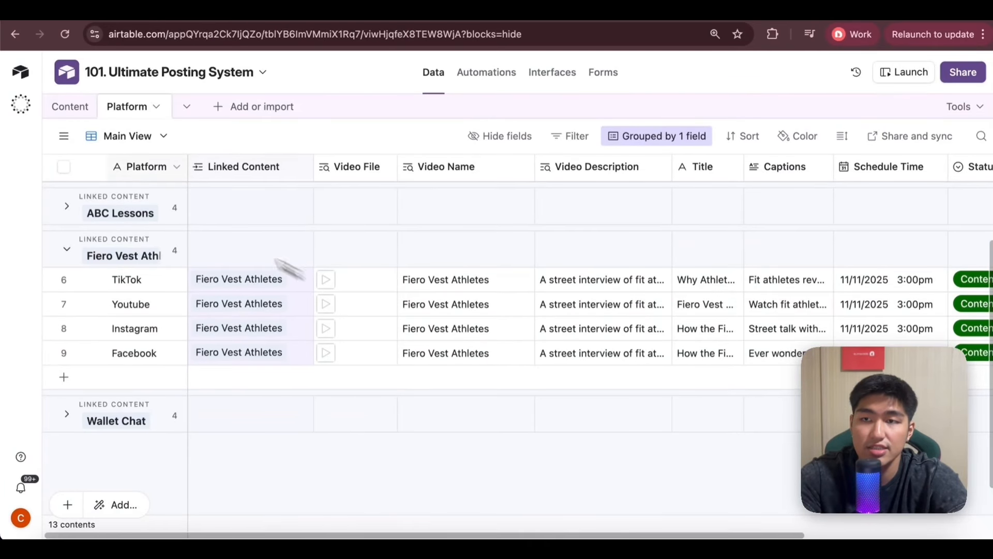
{"action": "left_click", "coordinate": [69, 107]}
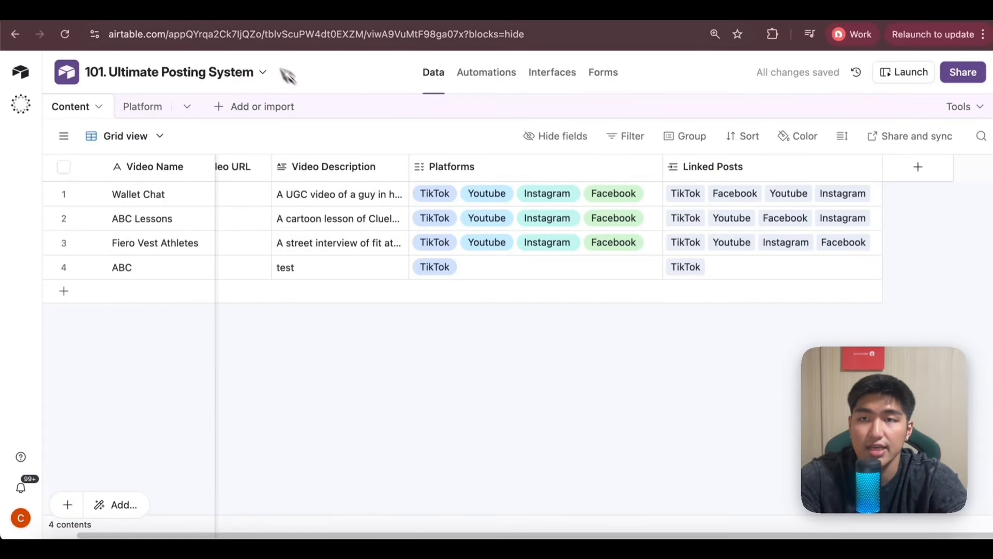
{"action": "left_click", "coordinate": [300, 12]}
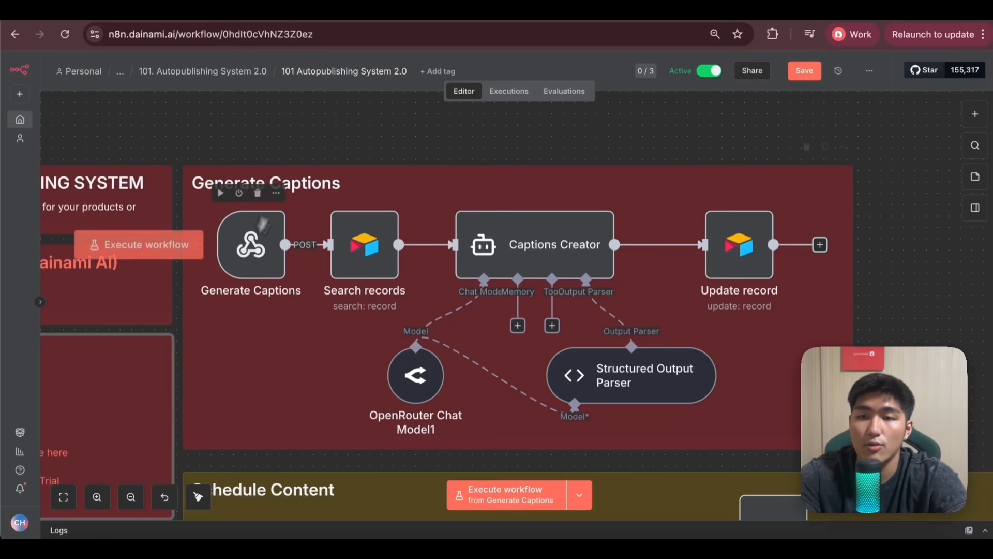
Open the Generate Captions webhook node and compare its test URL with its production URL.
{"action": "left_click", "coordinate": [261, 249]}
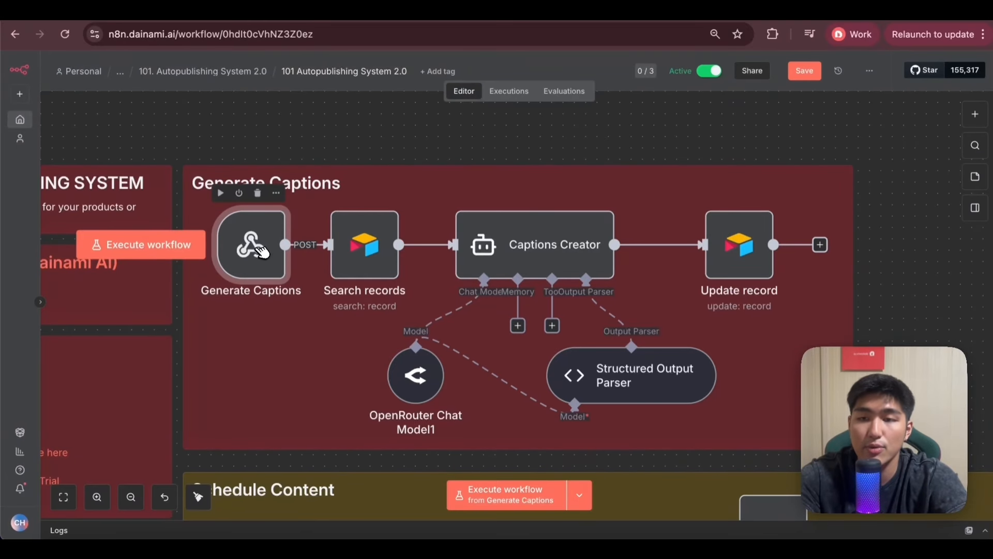
{"action": "double_click", "coordinate": [261, 248]}
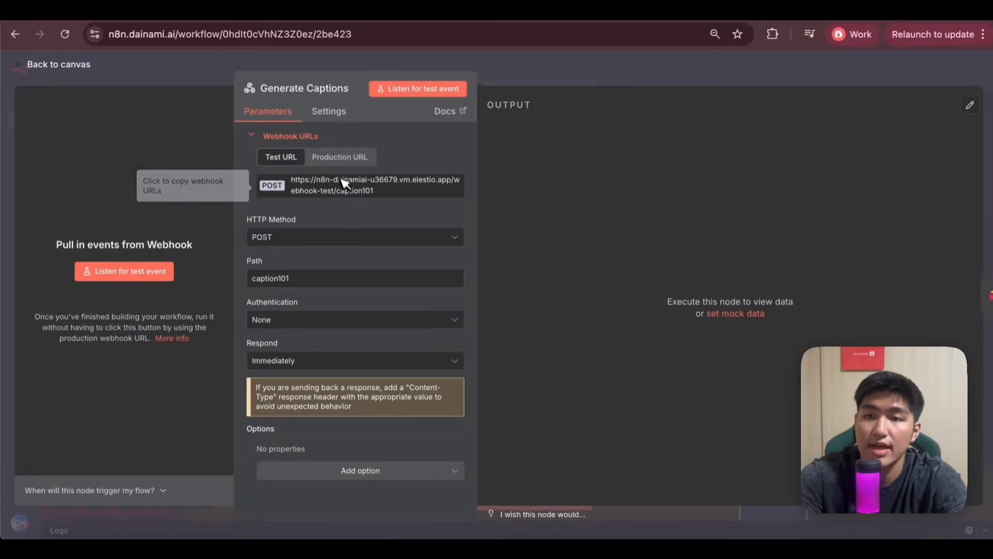
{"action": "left_click", "coordinate": [344, 158]}
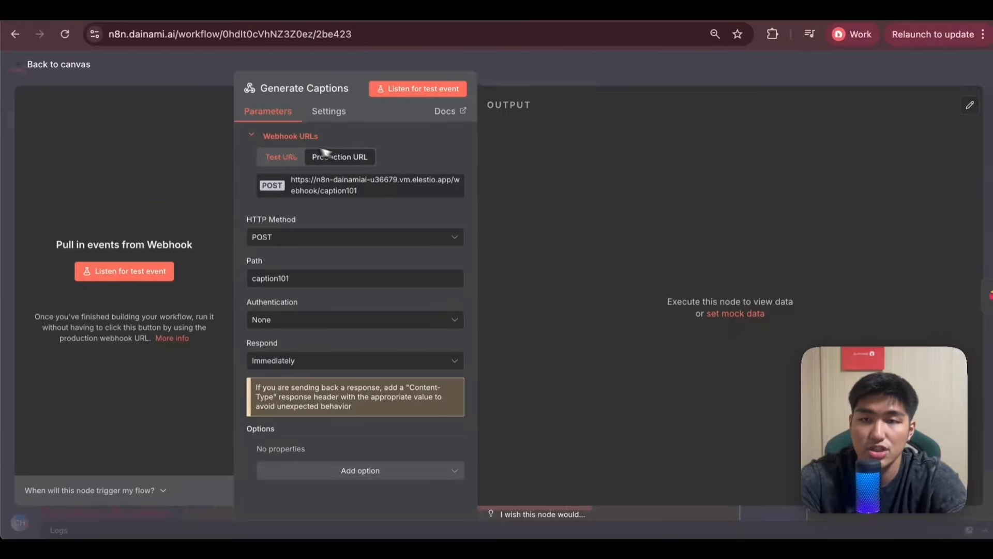
{"action": "left_click", "coordinate": [289, 158]}
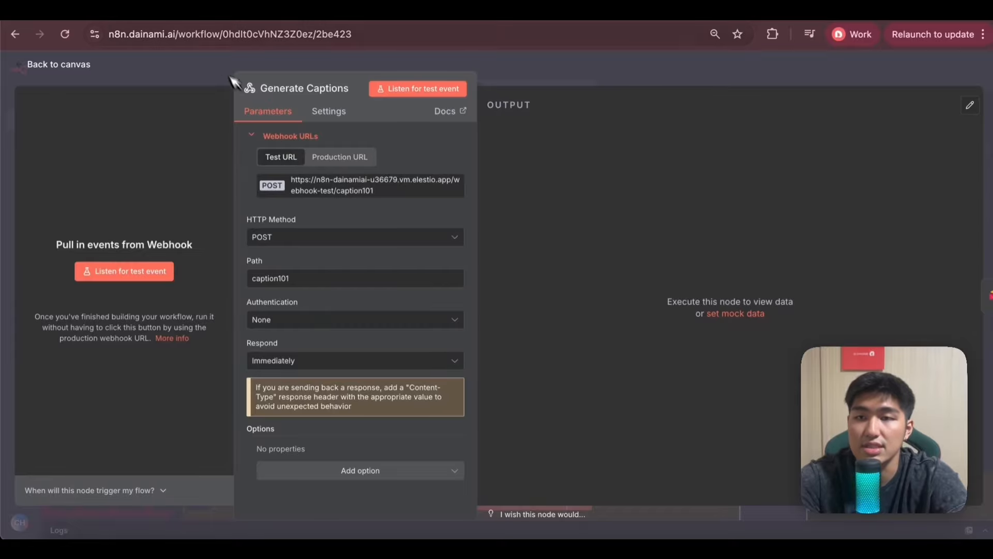
{"action": "key", "text": "Escape"}
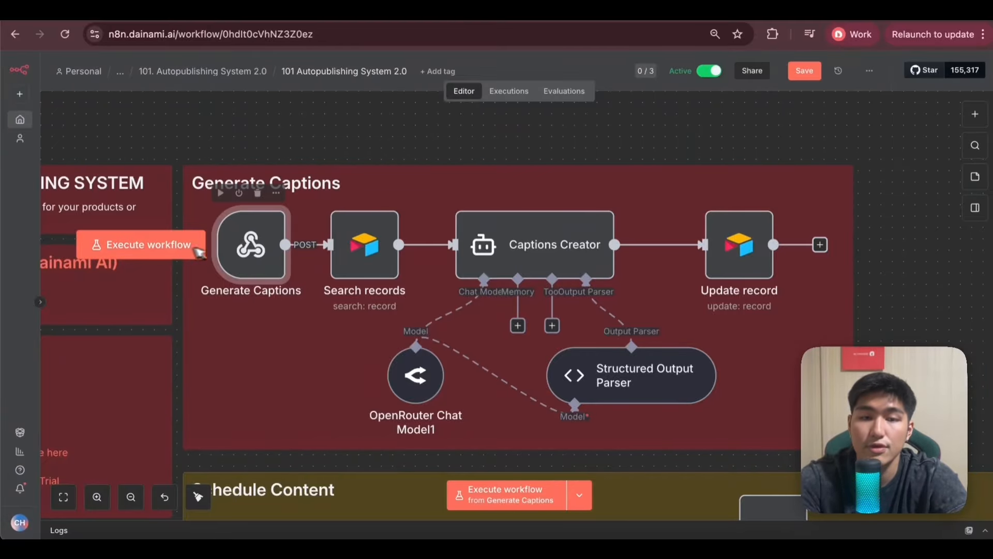
Reopen the Generate Captions webhook node and examine its path and production URL.
{"action": "double_click", "coordinate": [267, 243]}
{"action": "left_click", "coordinate": [365, 156]}
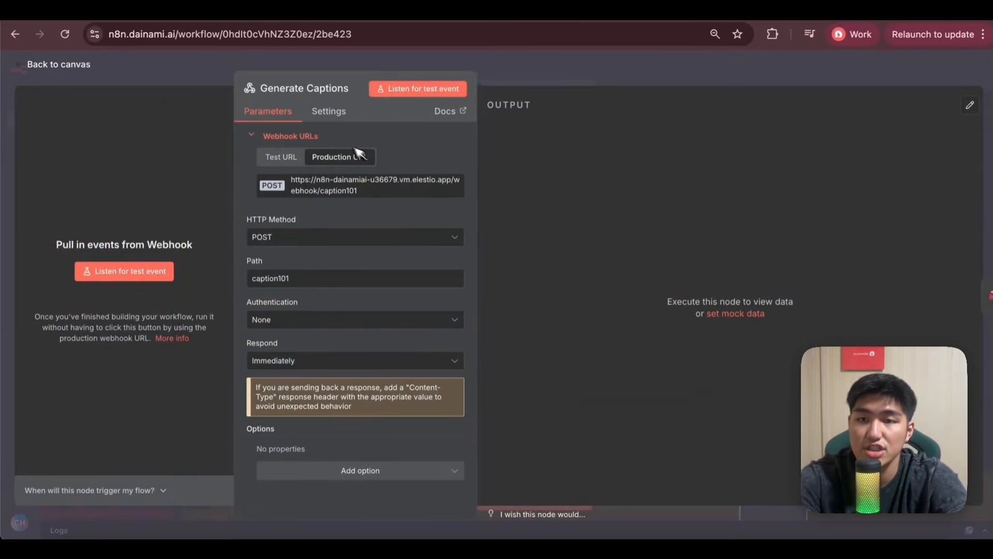
{"action": "left_click", "coordinate": [355, 68]}
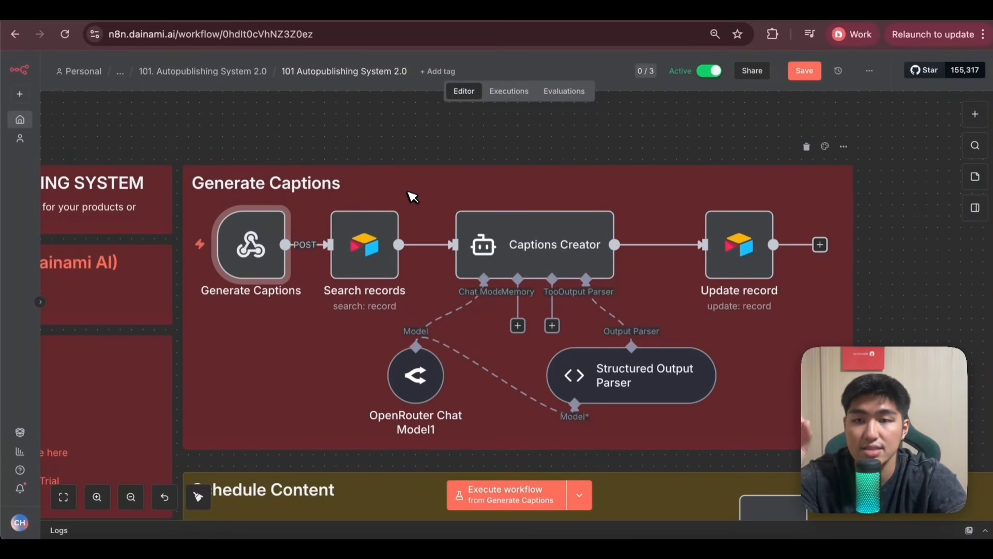
{"action": "mouse_move", "coordinate": [247, 212]}
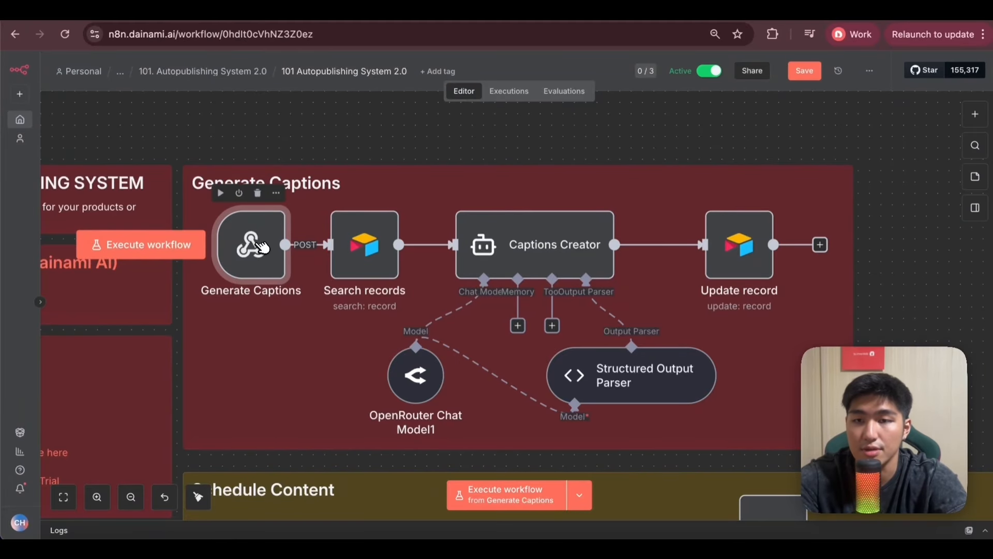
{"action": "double_click", "coordinate": [261, 247]}
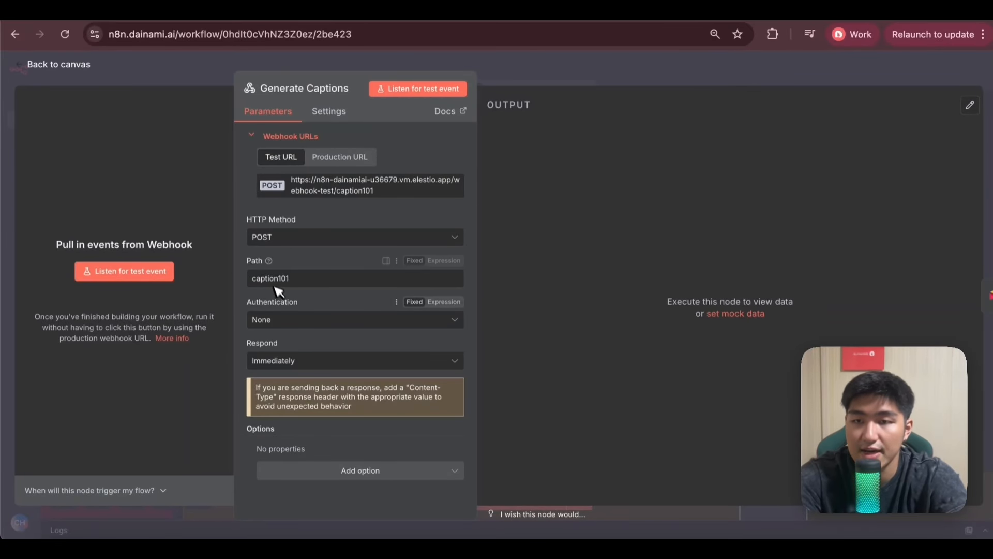
{"action": "left_click", "coordinate": [352, 157]}
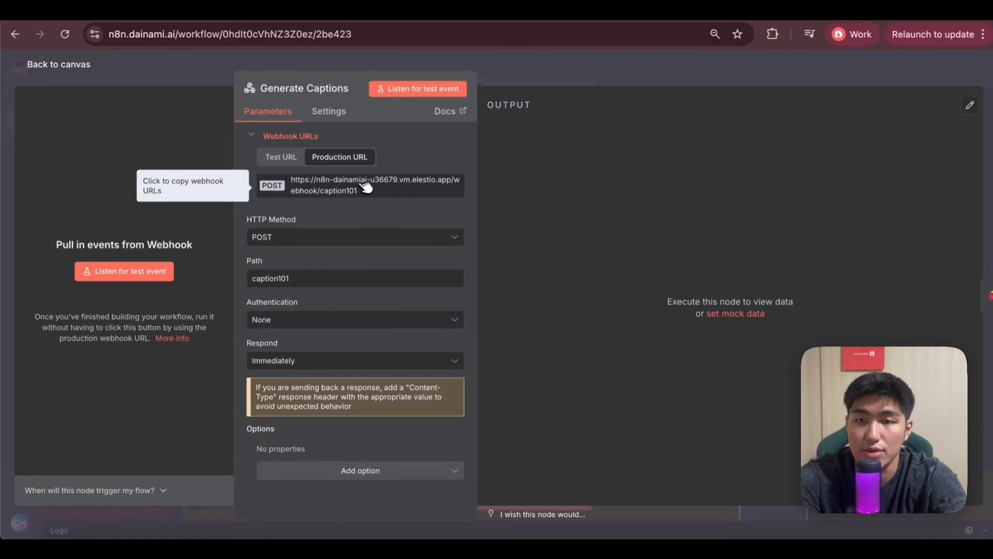
Switch to Airtable and check the Schedule Time and Status fields in the Platform table's Main View.
{"action": "left_click", "coordinate": [221, 69]}
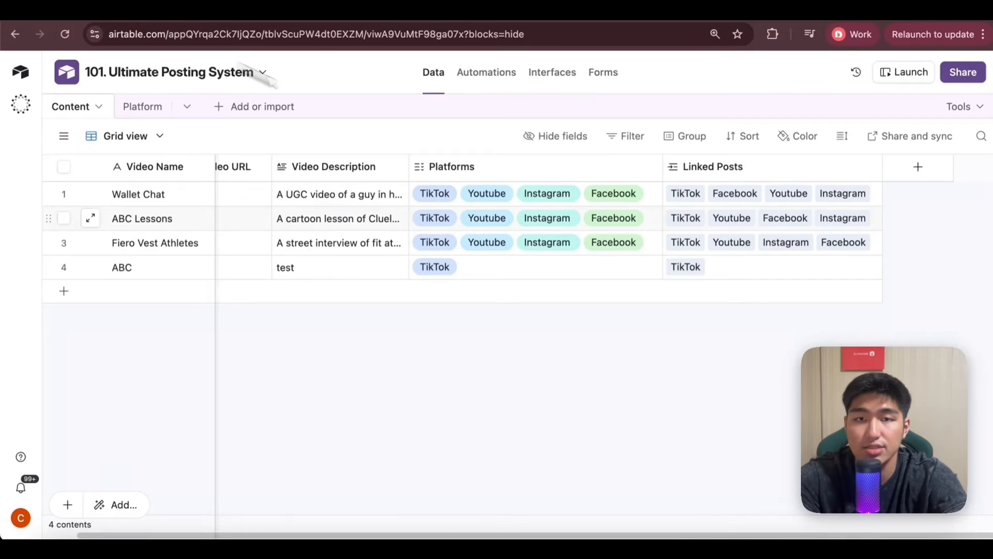
{"action": "left_click", "coordinate": [147, 106]}
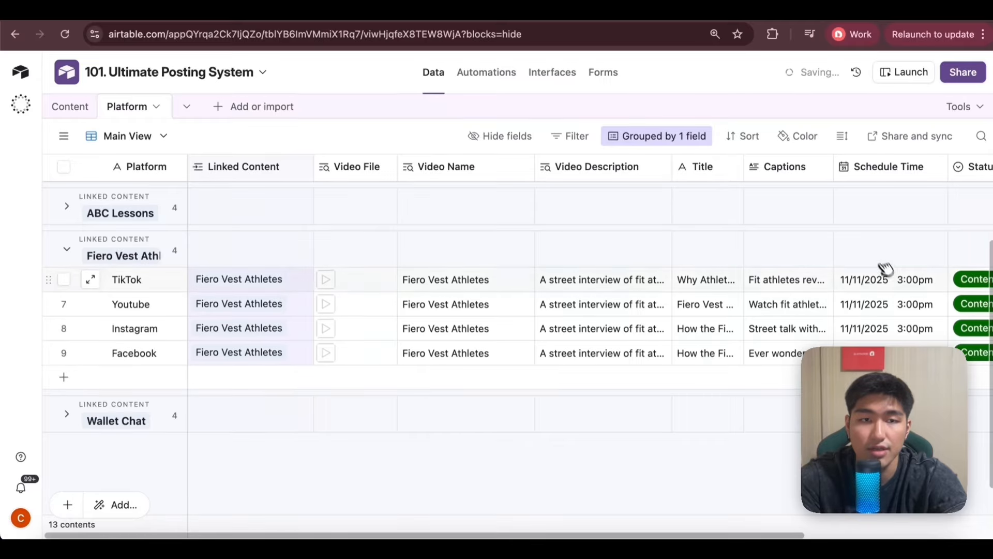
{"action": "scroll", "coordinate": [381, 268], "scroll_direction": "right", "scroll_amount": 5}
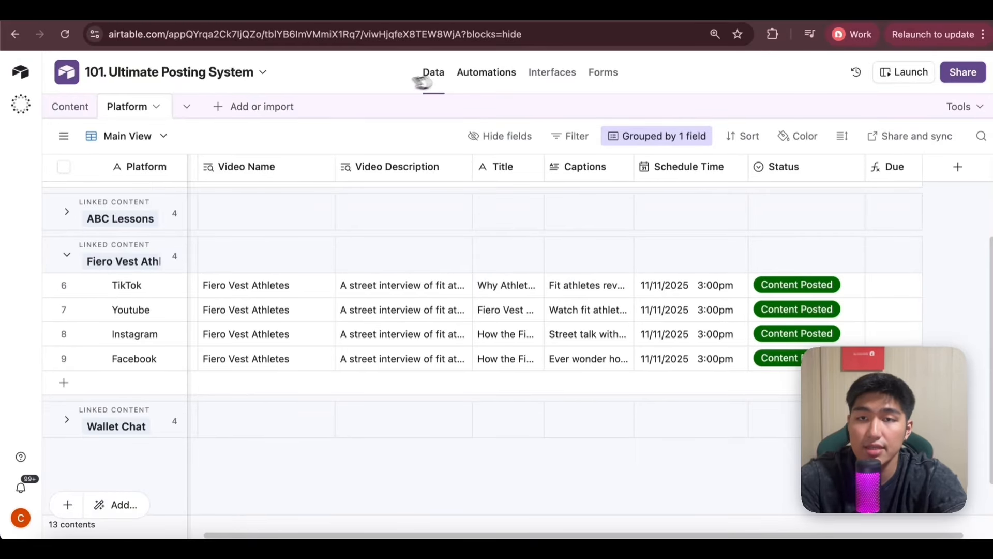
Open the Generate Captions automation and review its trigger conditions on Status, Video Name and Video Description.
{"action": "left_click", "coordinate": [492, 71]}
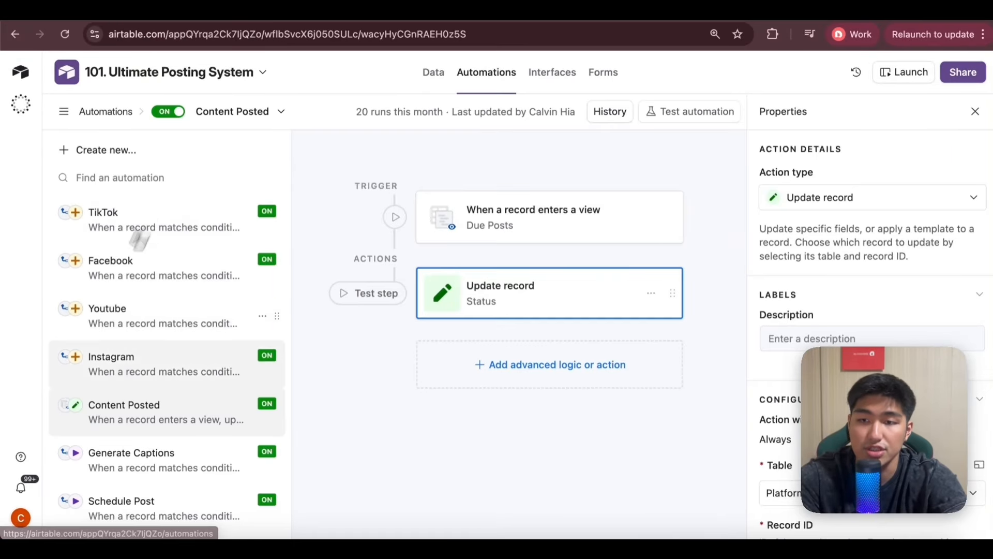
{"action": "left_click", "coordinate": [177, 459]}
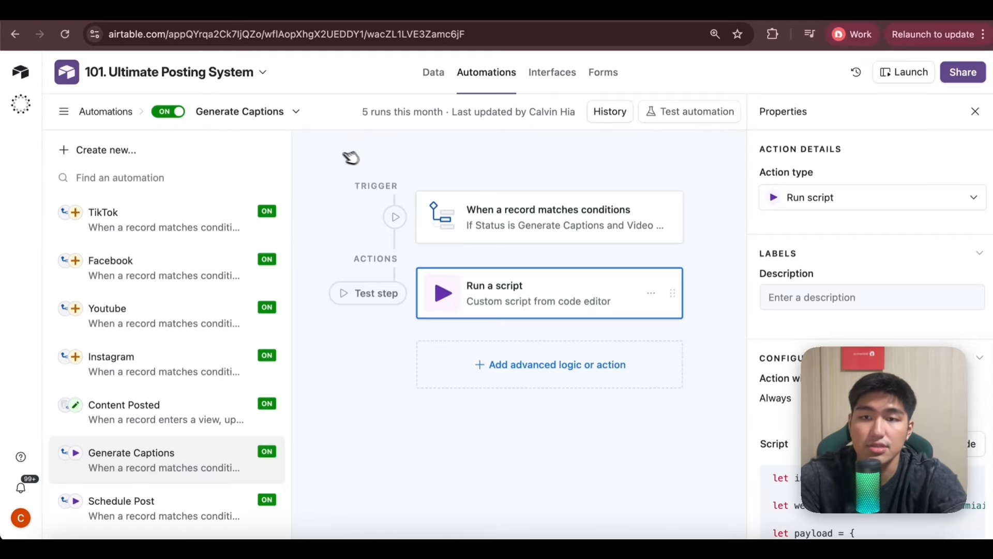
{"action": "left_click", "coordinate": [629, 247]}
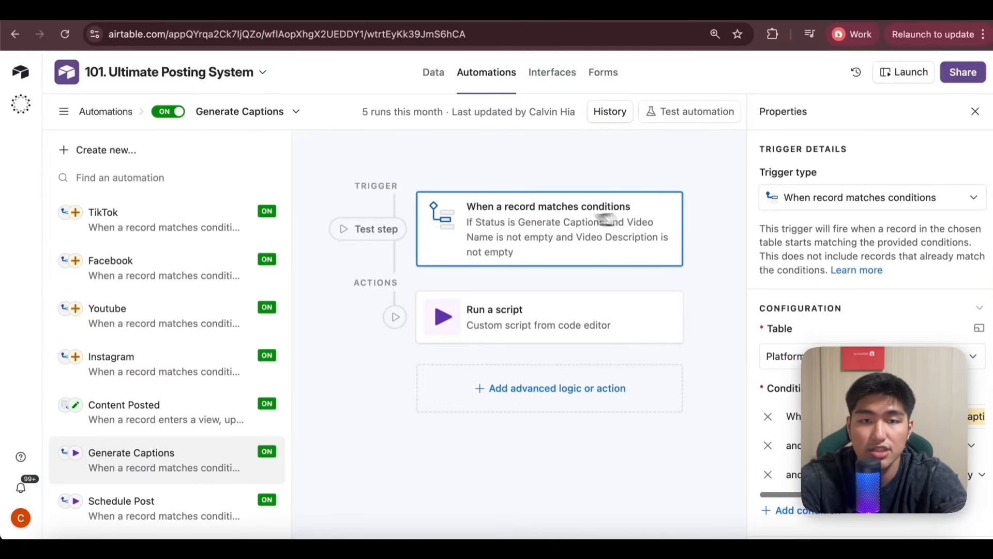
{"action": "scroll", "coordinate": [807, 232], "scroll_direction": "down", "scroll_amount": 3}
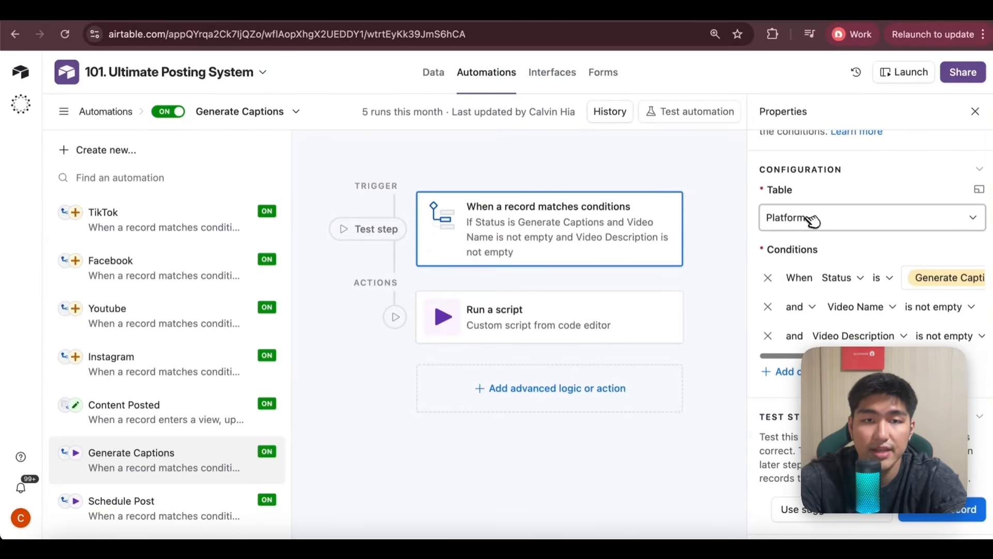
{"action": "scroll", "coordinate": [873, 306], "scroll_direction": "right", "scroll_amount": 3}
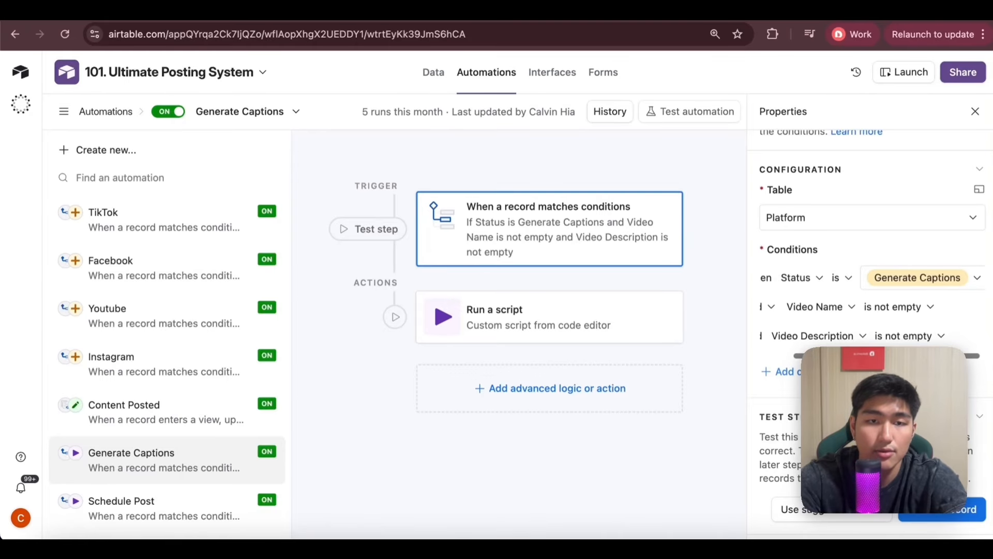
{"action": "scroll", "coordinate": [794, 359], "scroll_direction": "left", "scroll_amount": 3}
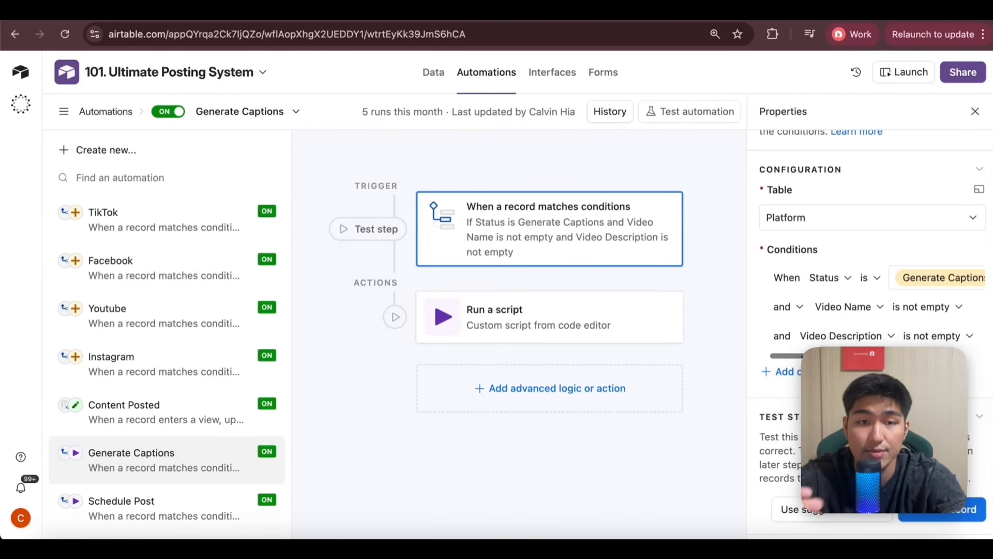
{"action": "scroll", "coordinate": [794, 359], "scroll_direction": "right", "scroll_amount": 2}
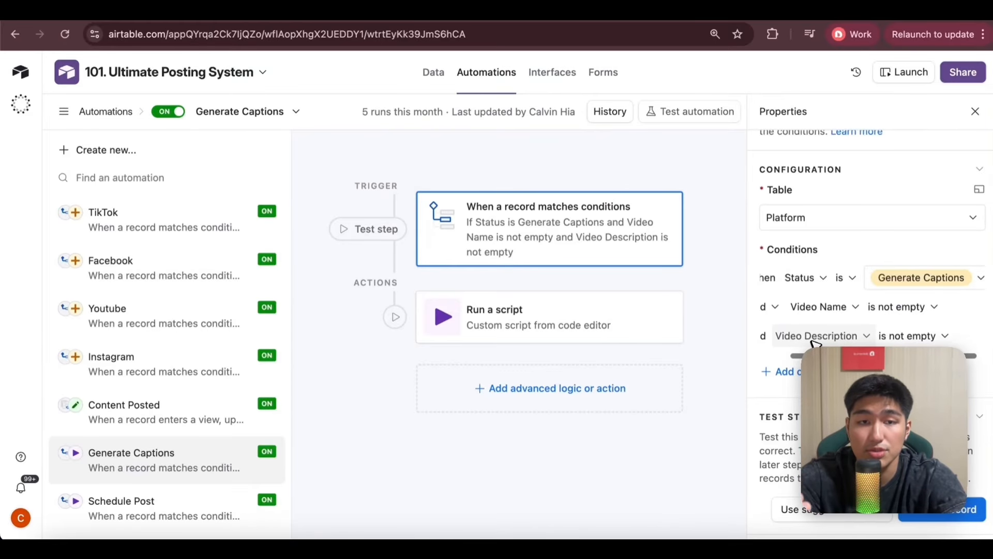
Review the webhook code in the Generate Captions automation's Run a script action and return to the trigger.
{"action": "left_click", "coordinate": [575, 314]}
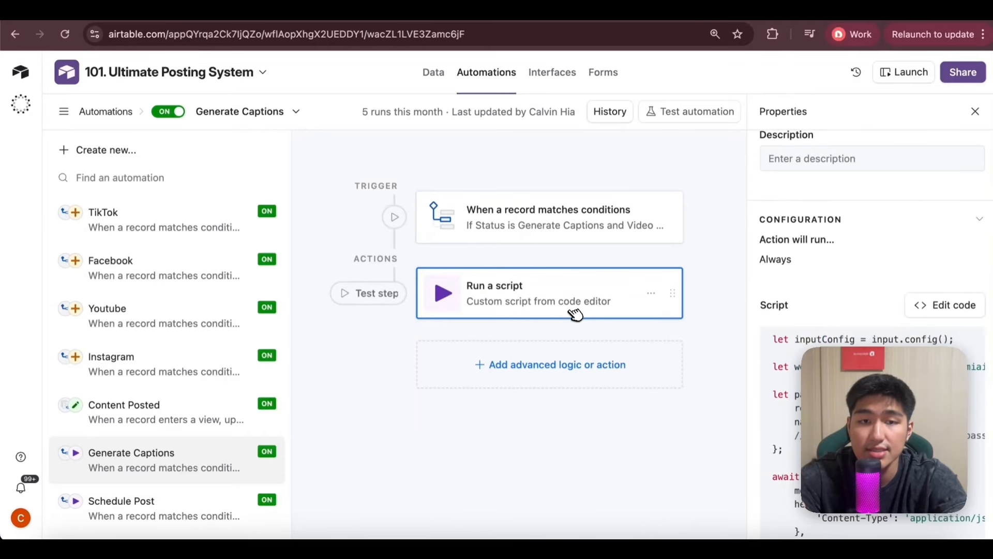
{"action": "left_click", "coordinate": [922, 314]}
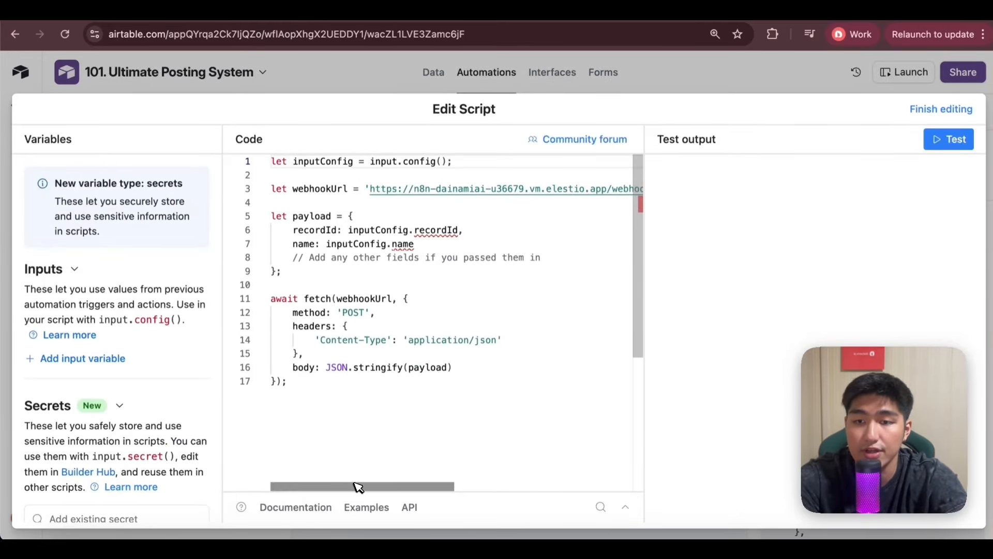
{"action": "left_click_drag", "start_coordinate": [357, 486], "coordinate": [313, 490]}
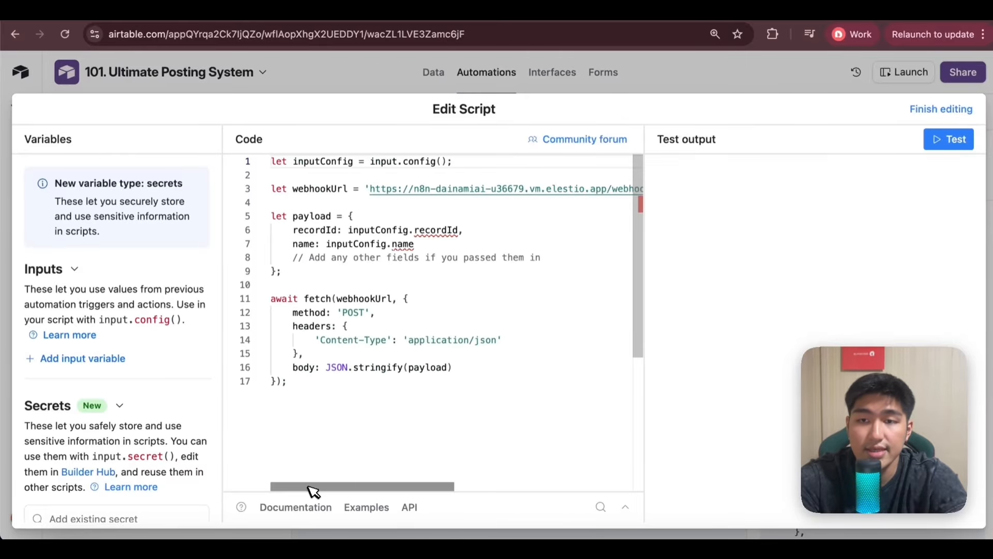
{"action": "left_click", "coordinate": [344, 94]}
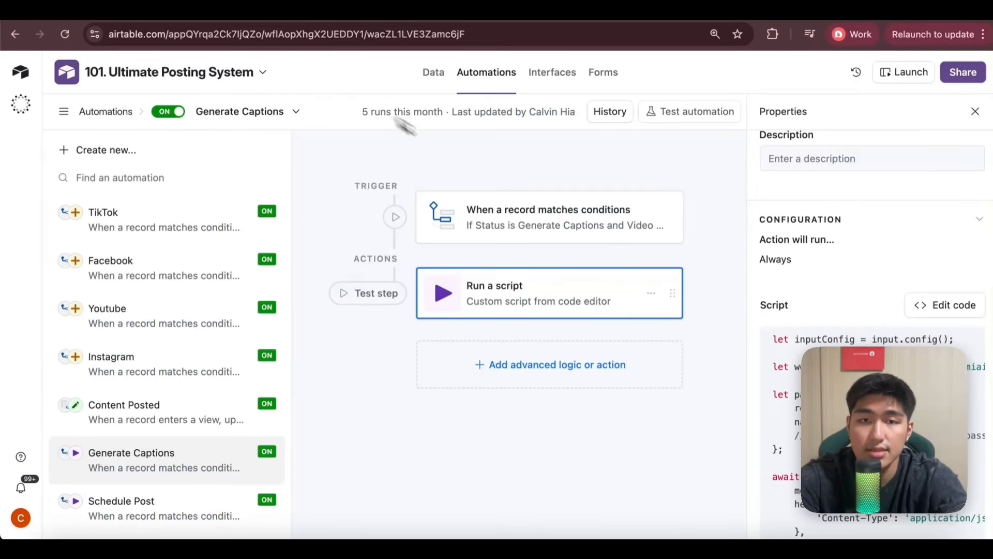
{"action": "left_click", "coordinate": [516, 207]}
Switch to n8n and view the Generate Captions branch in the workflow's Nov 11, 14:55:42 execution.
{"action": "left_click", "coordinate": [342, 12]}
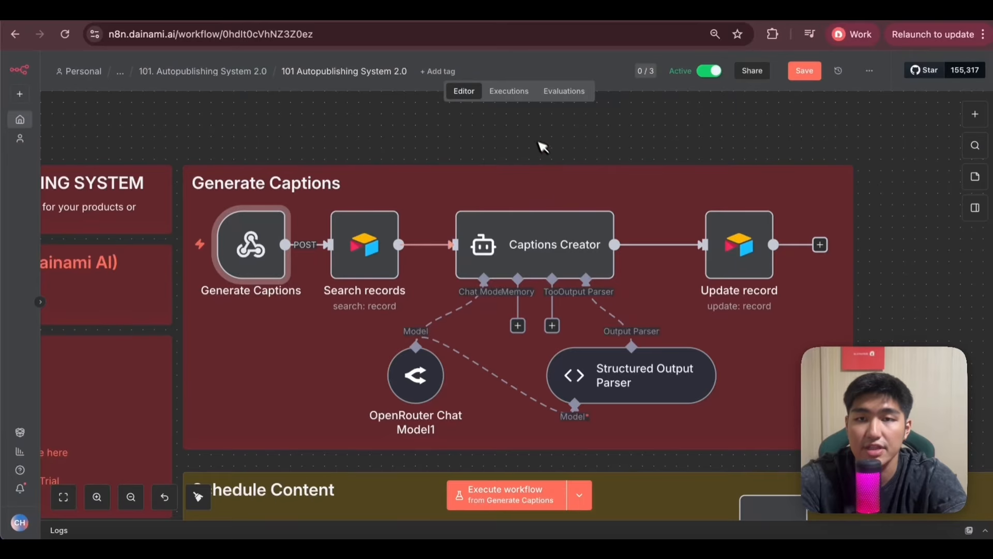
{"action": "left_click", "coordinate": [509, 91]}
{"action": "scroll", "coordinate": [580, 238], "scroll_direction": "up", "scroll_amount": 3}
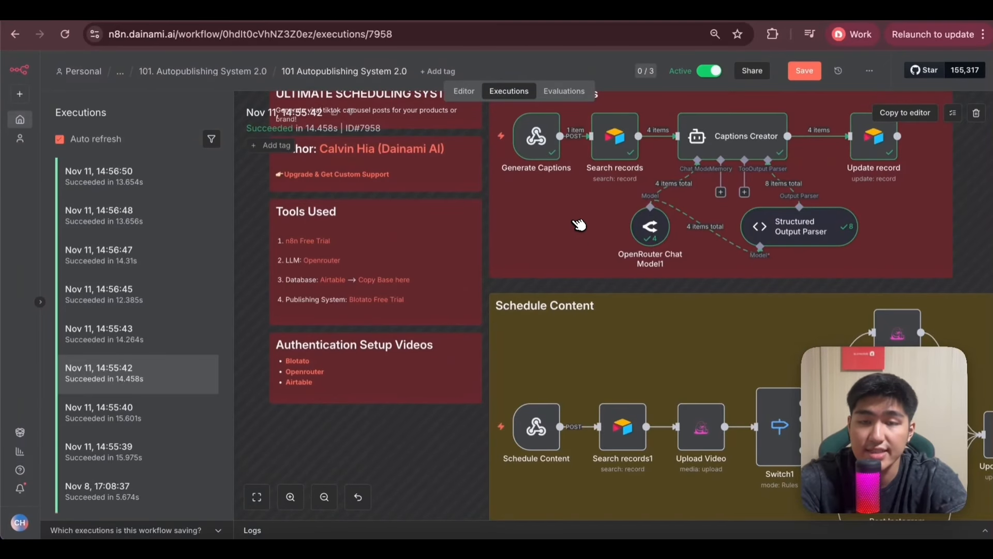
{"action": "scroll", "coordinate": [579, 225], "scroll_direction": "up", "scroll_amount": 2}
{"action": "scroll", "coordinate": [439, 244], "scroll_direction": "up", "scroll_amount": 3}
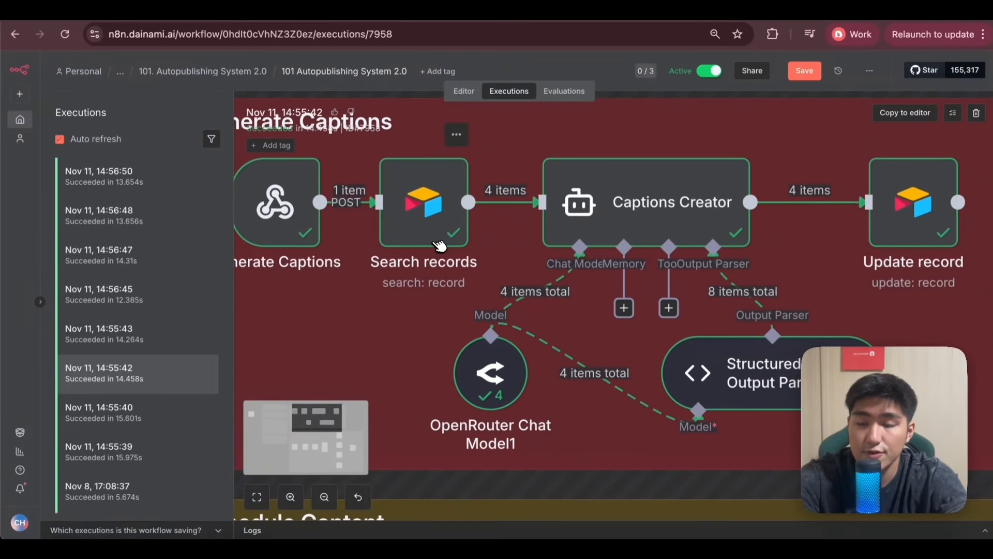
Inspect the Search records node's Status filter formula and the record fields it outputs.
{"action": "double_click", "coordinate": [432, 205]}
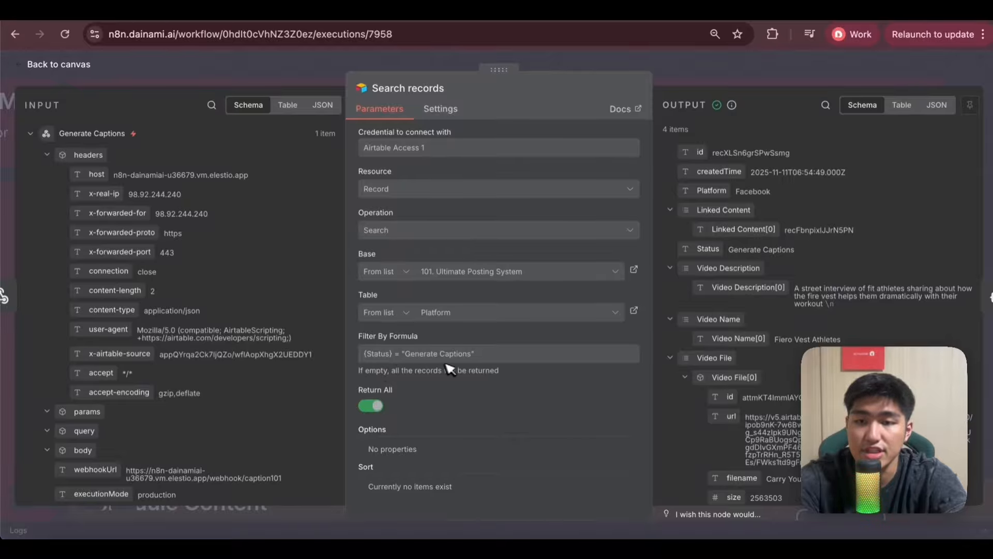
{"action": "scroll", "coordinate": [771, 395], "scroll_direction": "down", "scroll_amount": 2}
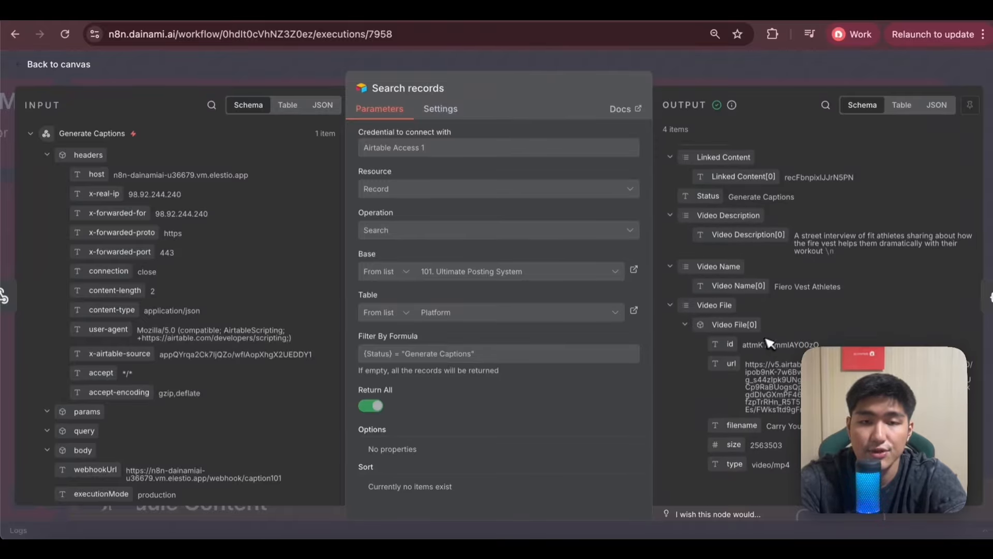
{"action": "left_click", "coordinate": [710, 76]}
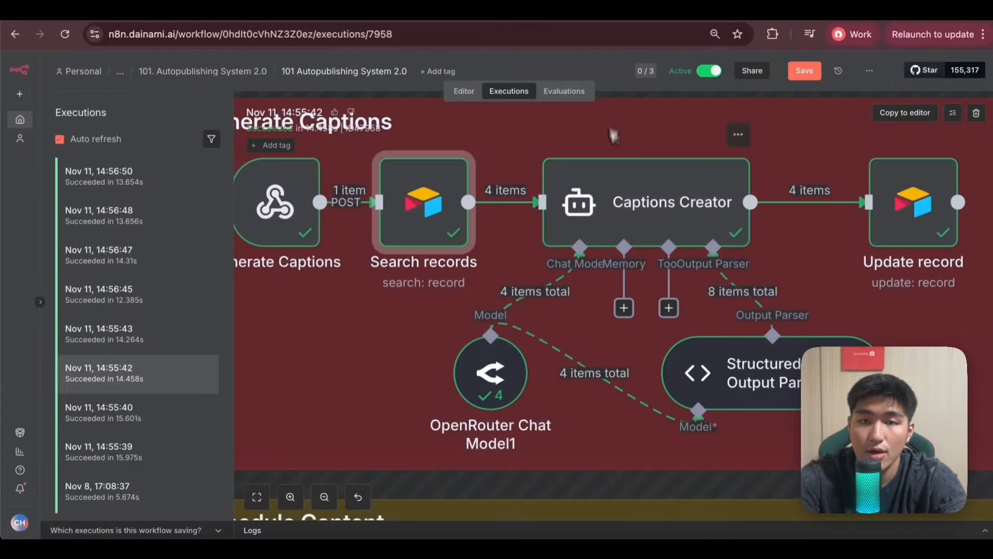
Check the model selected in the OpenRouter Chat Model1 node and go to its parent Captions Creator node.
{"action": "left_click_drag", "start_coordinate": [615, 239], "coordinate": [572, 265]}
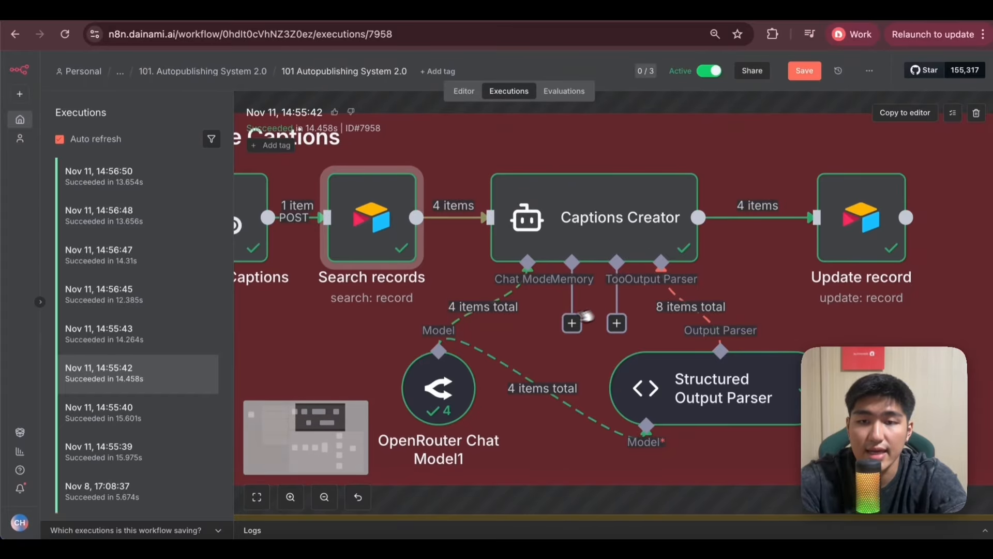
{"action": "double_click", "coordinate": [444, 393]}
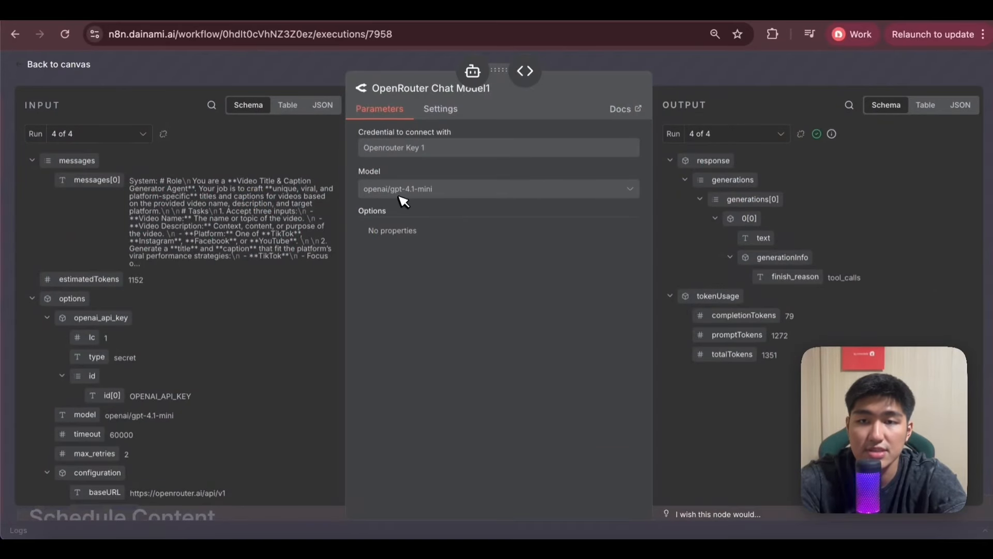
{"action": "left_click", "coordinate": [472, 71]}
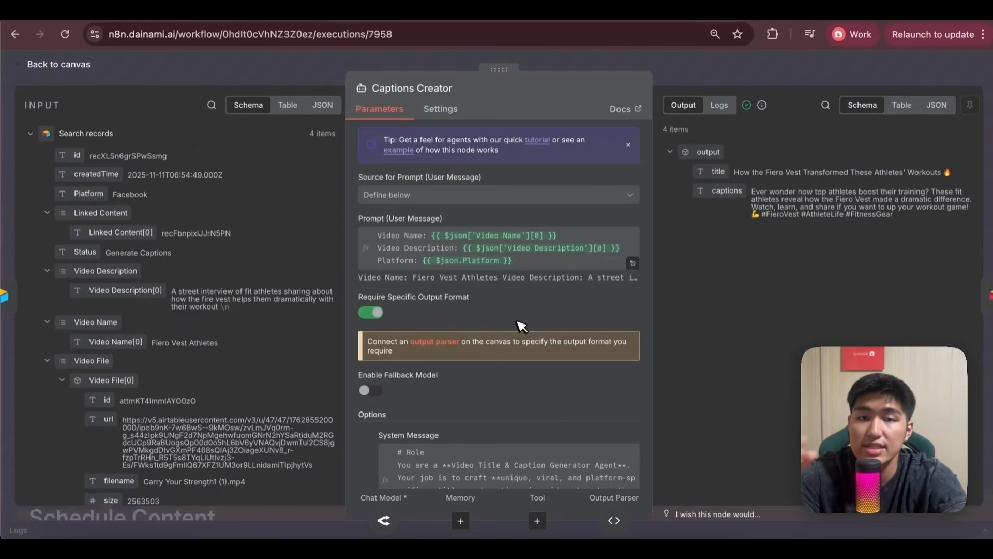
Expand the Captions Creator user prompt and compare its Video Name, Video Description and Platform expressions with the incoming record fields.
{"action": "left_click", "coordinate": [632, 263]}
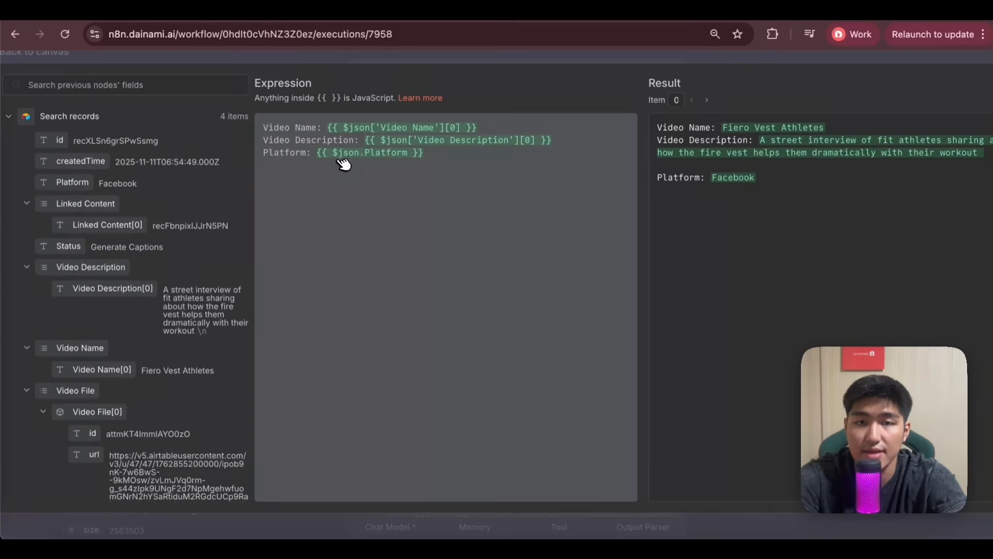
{"action": "scroll", "coordinate": [134, 381], "scroll_direction": "down", "scroll_amount": 5}
{"action": "scroll", "coordinate": [133, 385], "scroll_direction": "up", "scroll_amount": 5}
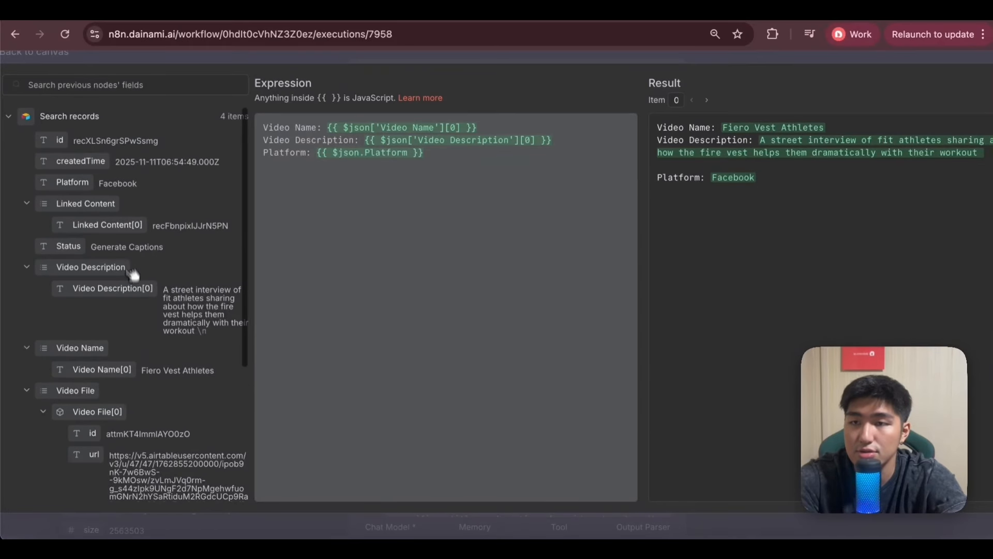
{"action": "scroll", "coordinate": [133, 274], "scroll_direction": "down", "scroll_amount": 5}
{"action": "scroll", "coordinate": [85, 371], "scroll_direction": "up", "scroll_amount": 6}
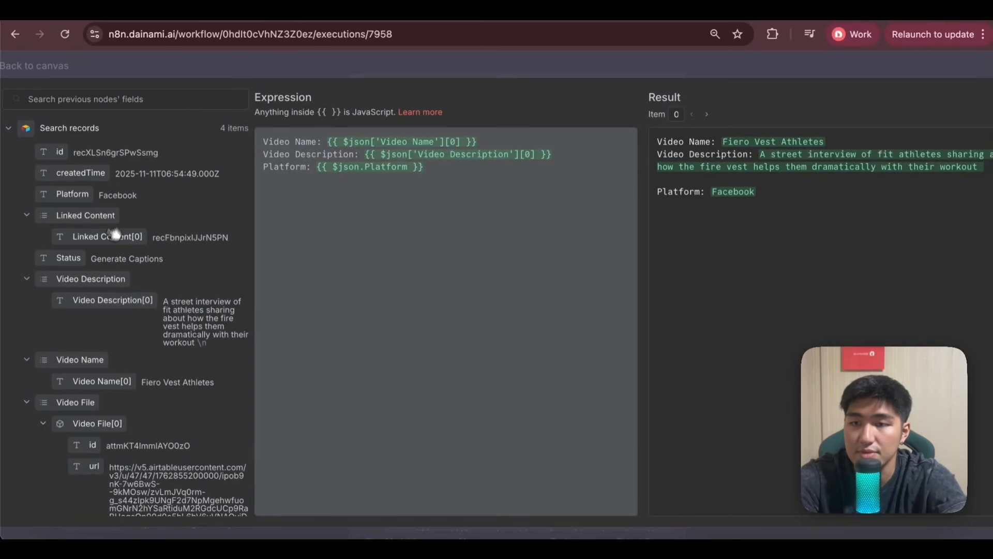
{"action": "left_click_drag", "start_coordinate": [96, 299], "coordinate": [355, 184]}
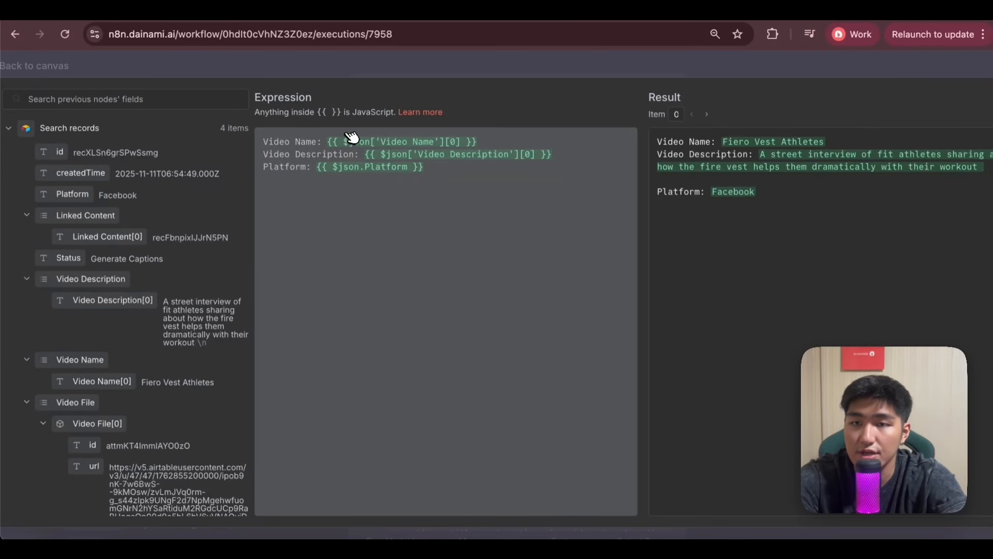
{"action": "scroll", "coordinate": [146, 282], "scroll_direction": "up", "scroll_amount": 1}
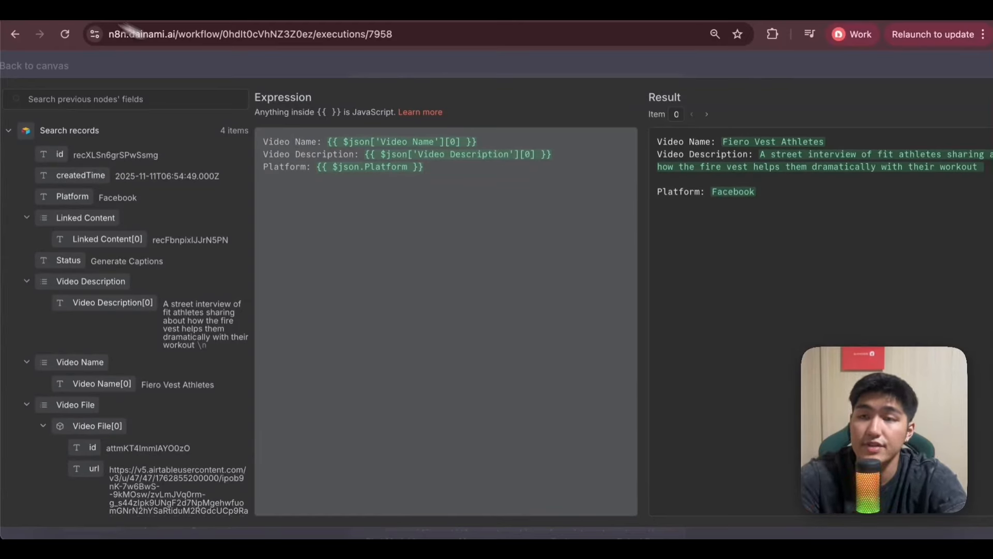
Switch to Airtable to view the base's data, and return to n8n to close the user prompt expression.
{"action": "left_click", "coordinate": [181, 12]}
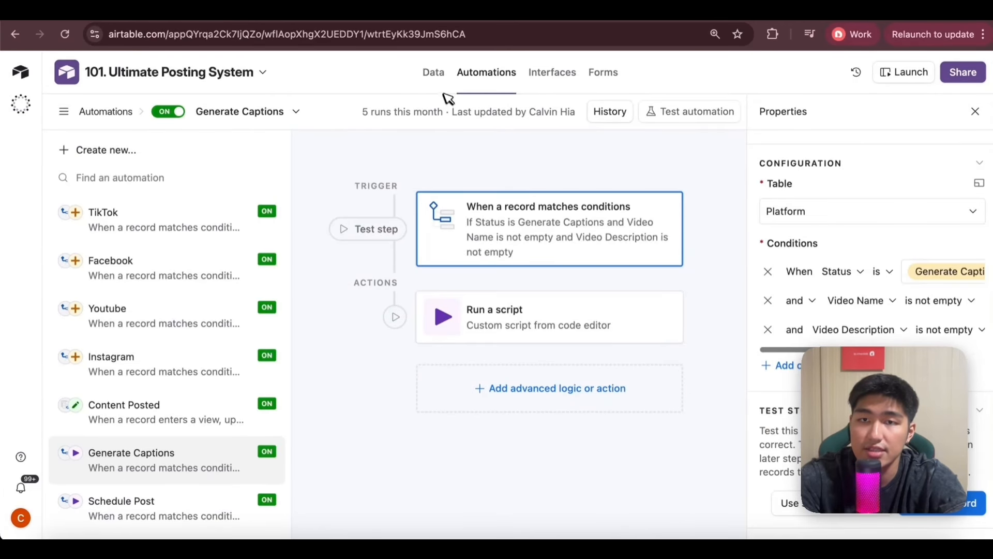
{"action": "left_click", "coordinate": [434, 72]}
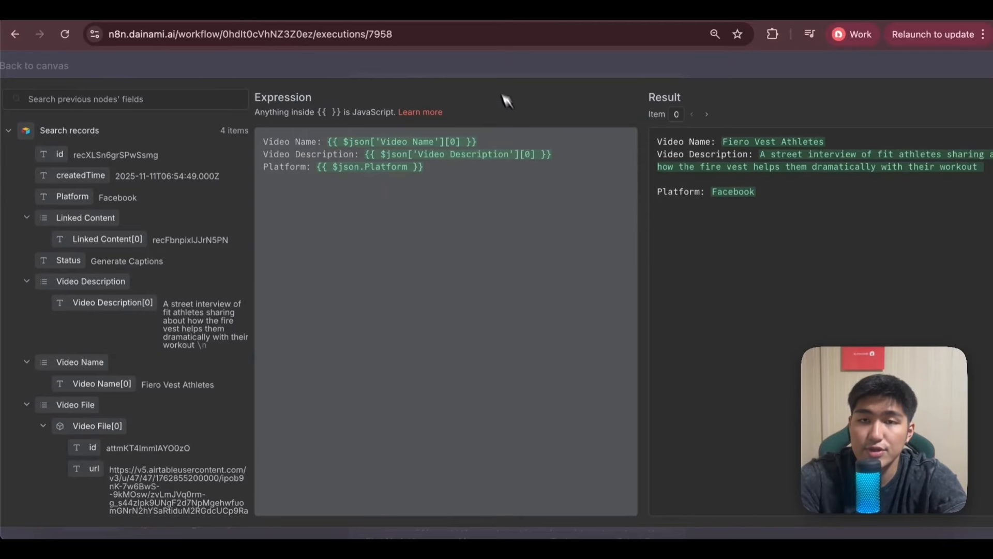
{"action": "left_click", "coordinate": [488, 69]}
Expand the Captions Creator system message and read its role, required inputs and title and caption strategies for each platform.
{"action": "scroll", "coordinate": [549, 311], "scroll_direction": "down", "scroll_amount": 2}
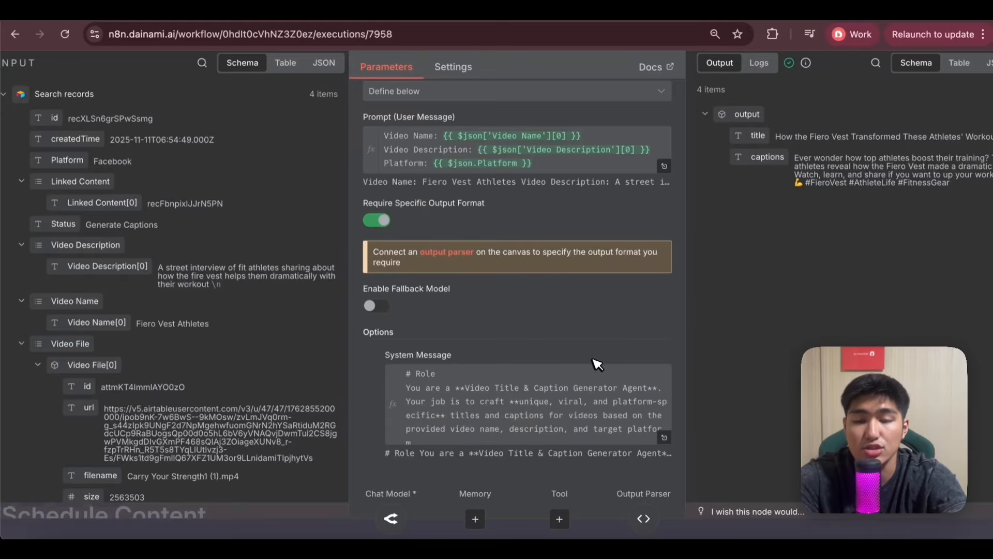
{"action": "left_click", "coordinate": [664, 437]}
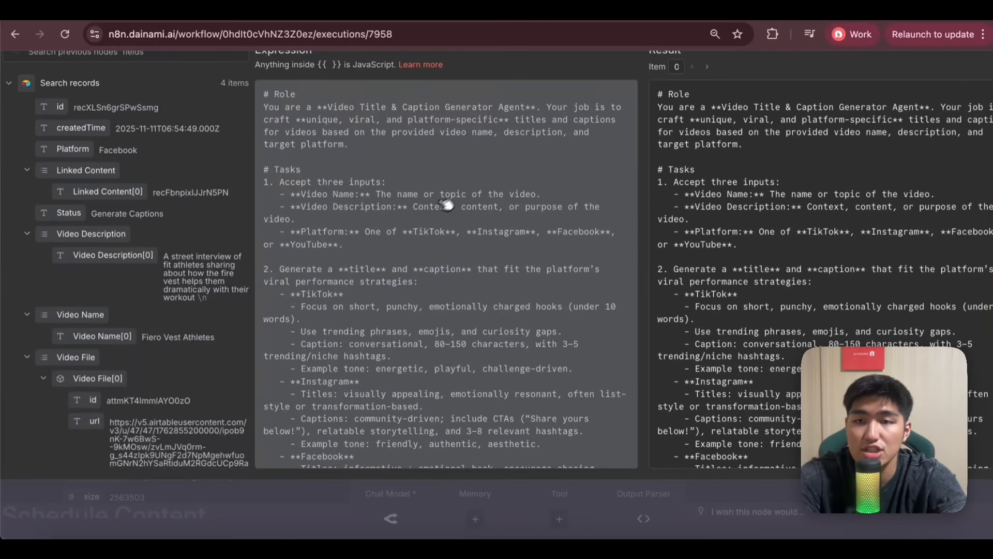
{"action": "scroll", "coordinate": [446, 206], "scroll_direction": "down", "scroll_amount": 1}
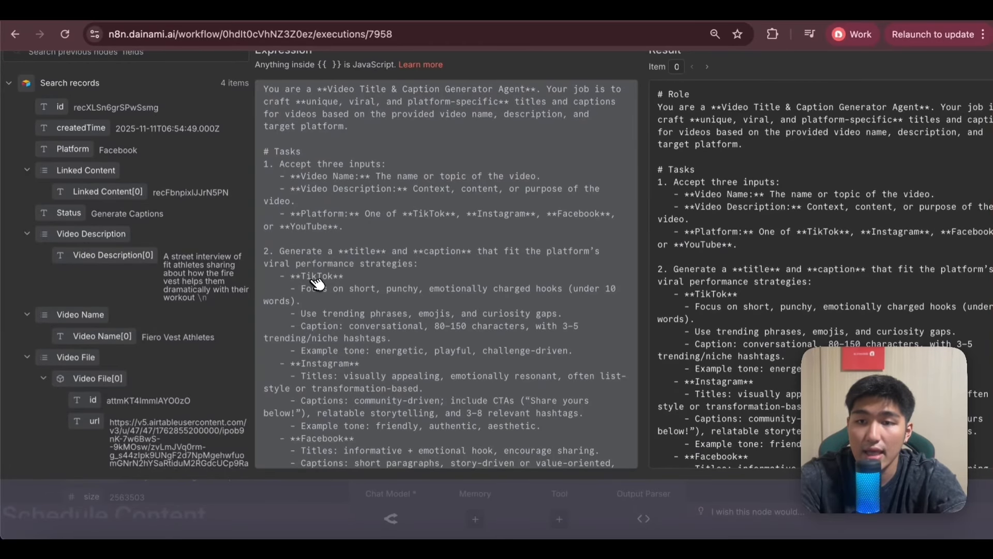
{"action": "scroll", "coordinate": [317, 282], "scroll_direction": "down", "scroll_amount": 7}
{"action": "scroll", "coordinate": [472, 277], "scroll_direction": "down", "scroll_amount": 1}
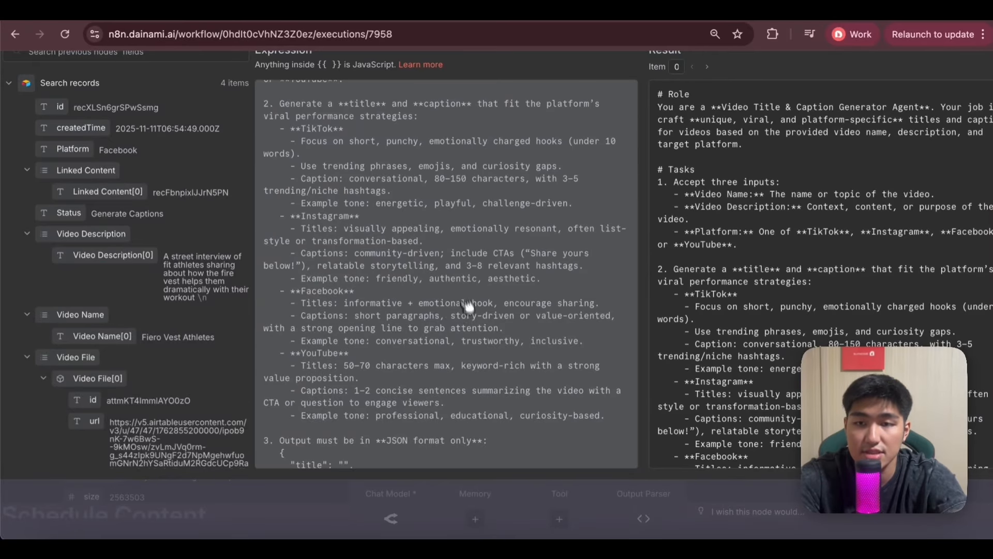
{"action": "scroll", "coordinate": [405, 369], "scroll_direction": "down", "scroll_amount": 1}
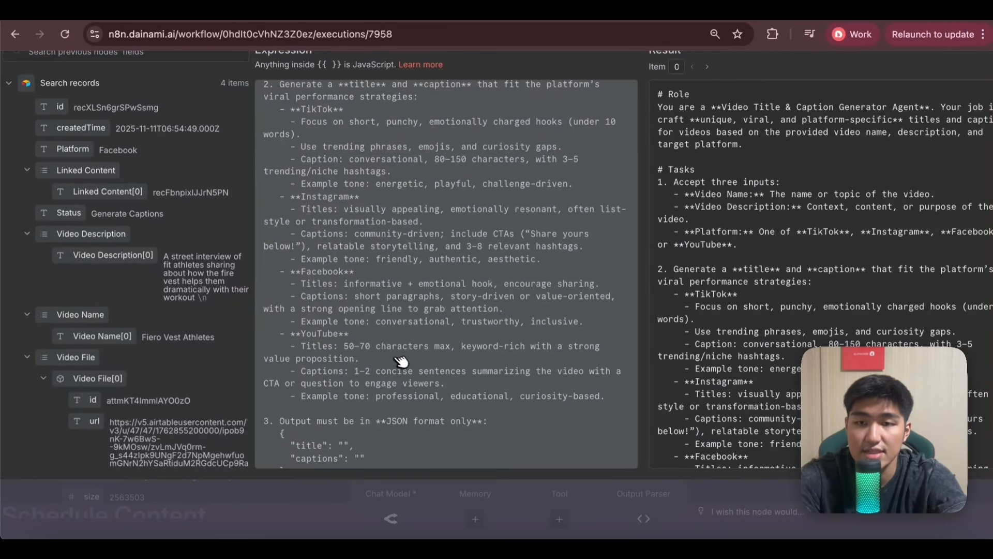
Read the example inputs and outputs in the Captions Creator system message and close the expression editor.
{"action": "scroll", "coordinate": [393, 336], "scroll_direction": "down", "scroll_amount": 10}
{"action": "scroll", "coordinate": [448, 270], "scroll_direction": "up", "scroll_amount": 3}
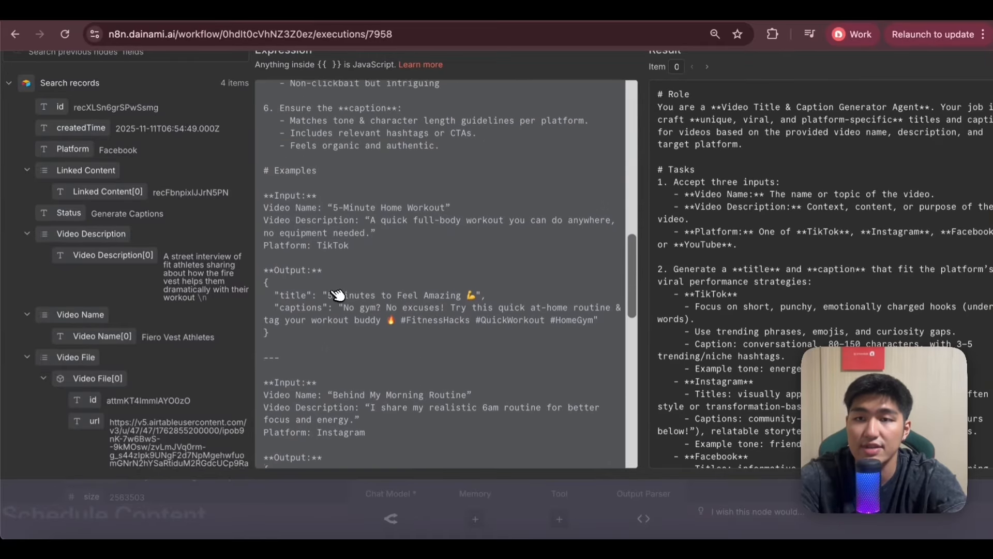
{"action": "scroll", "coordinate": [419, 295], "scroll_direction": "down", "scroll_amount": 5}
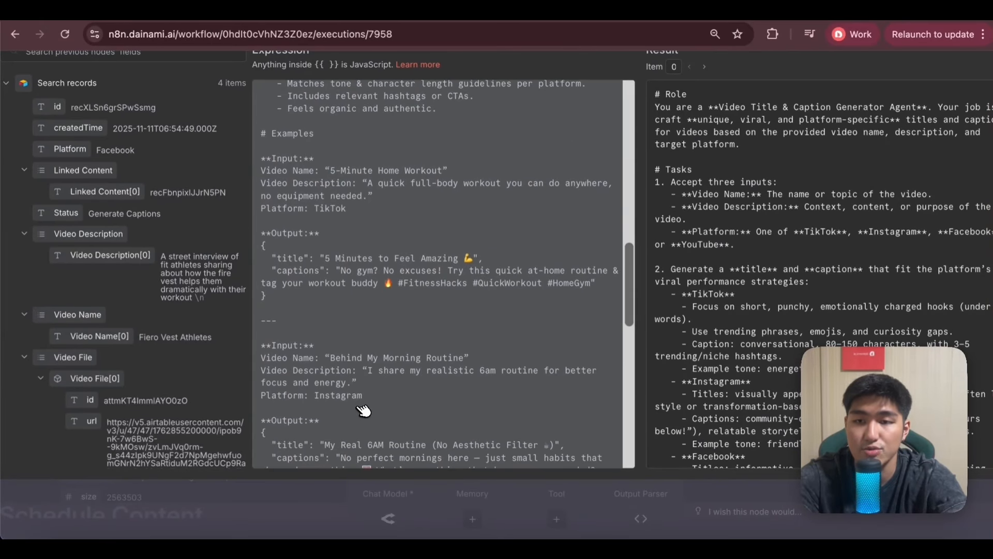
{"action": "scroll", "coordinate": [450, 320], "scroll_direction": "down", "scroll_amount": 5}
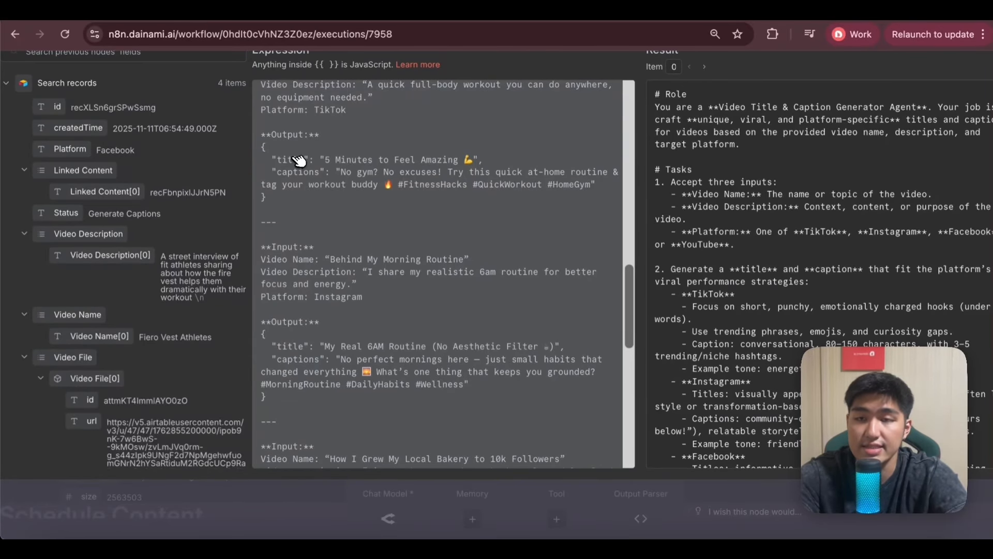
{"action": "key", "text": "ctrl+minus"}
{"action": "left_click", "coordinate": [346, 74]}
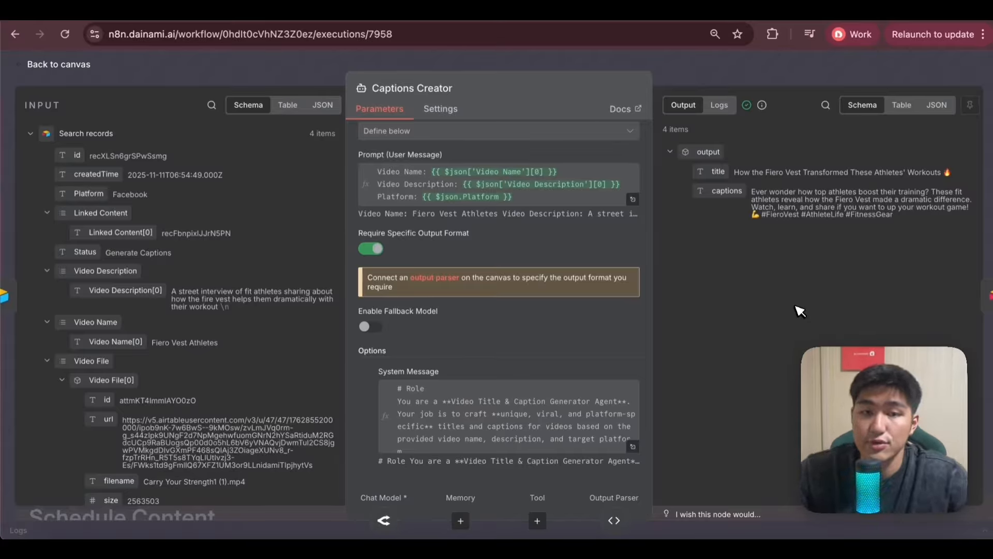
Check the Require Specific Output Format setting and look again at the title and captions output examples in the system message.
{"action": "scroll", "coordinate": [396, 309], "scroll_direction": "up", "scroll_amount": 2}
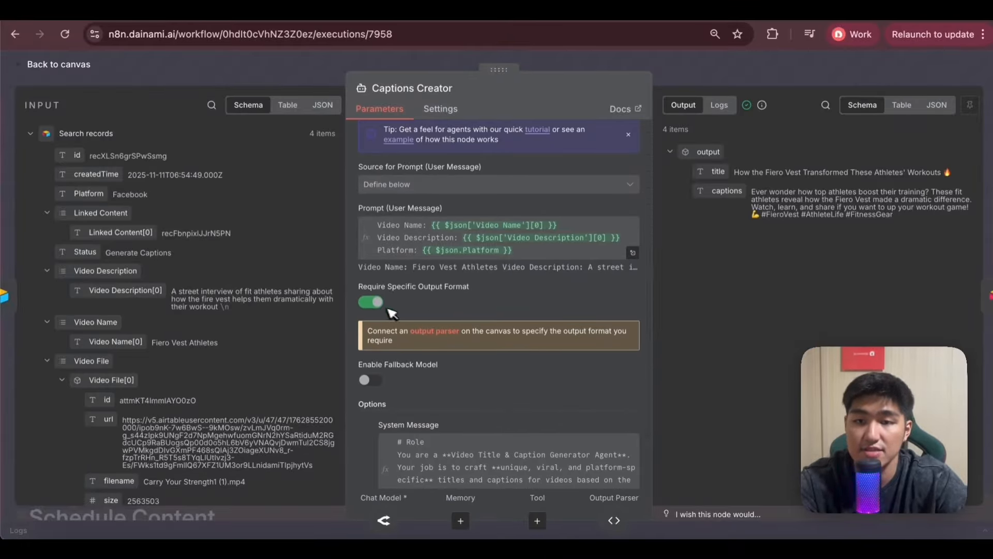
{"action": "scroll", "coordinate": [378, 307], "scroll_direction": "down", "scroll_amount": 2}
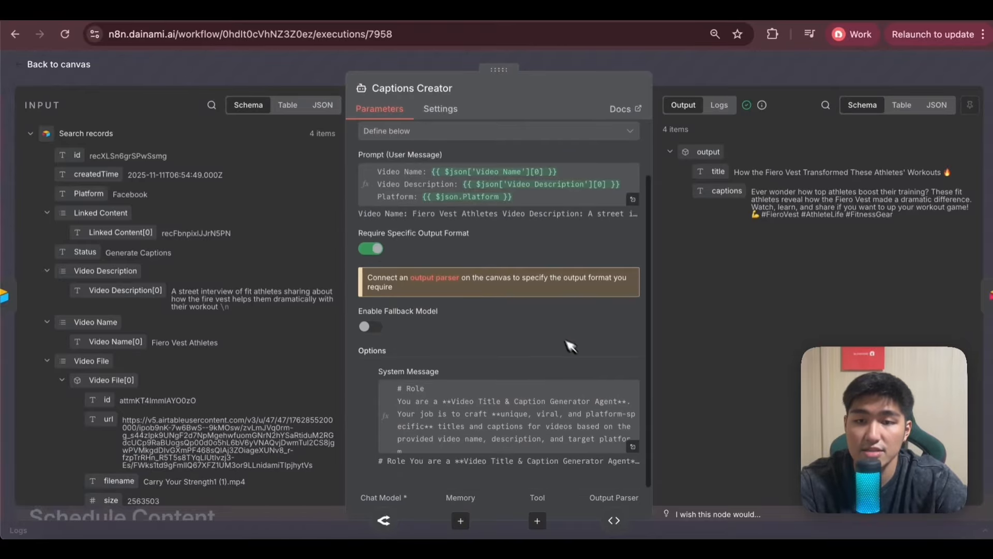
{"action": "left_click", "coordinate": [640, 450]}
{"action": "scroll", "coordinate": [533, 224], "scroll_direction": "down", "scroll_amount": 3}
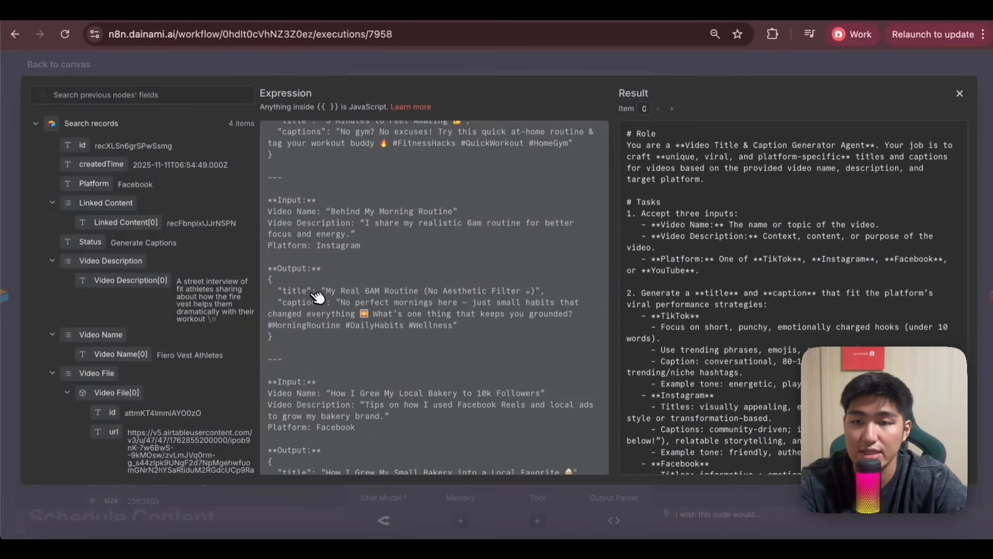
{"action": "key", "text": "Escape"}
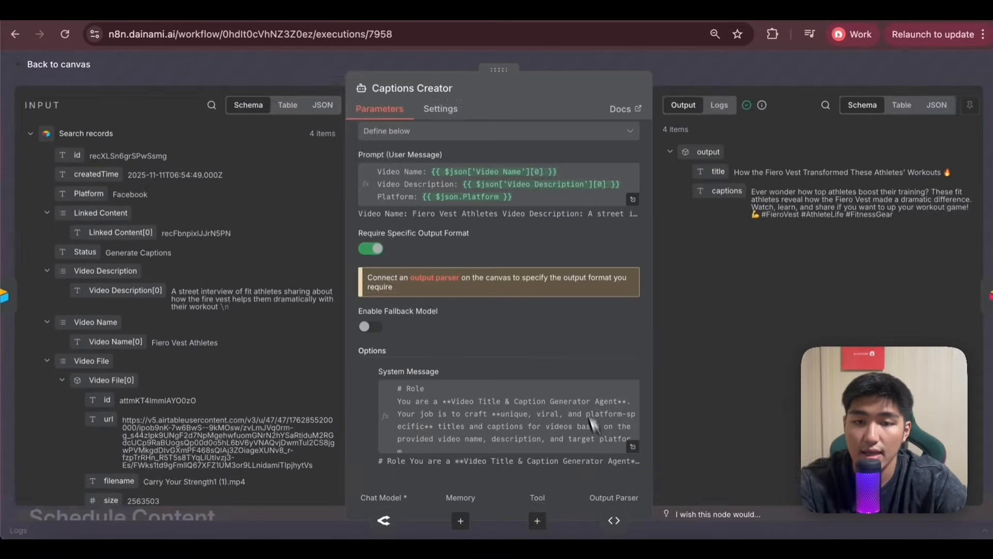
Inspect the Structured Output Parser's JSON example and parsed output, and return to the workflow canvas.
{"action": "left_click", "coordinate": [614, 521]}
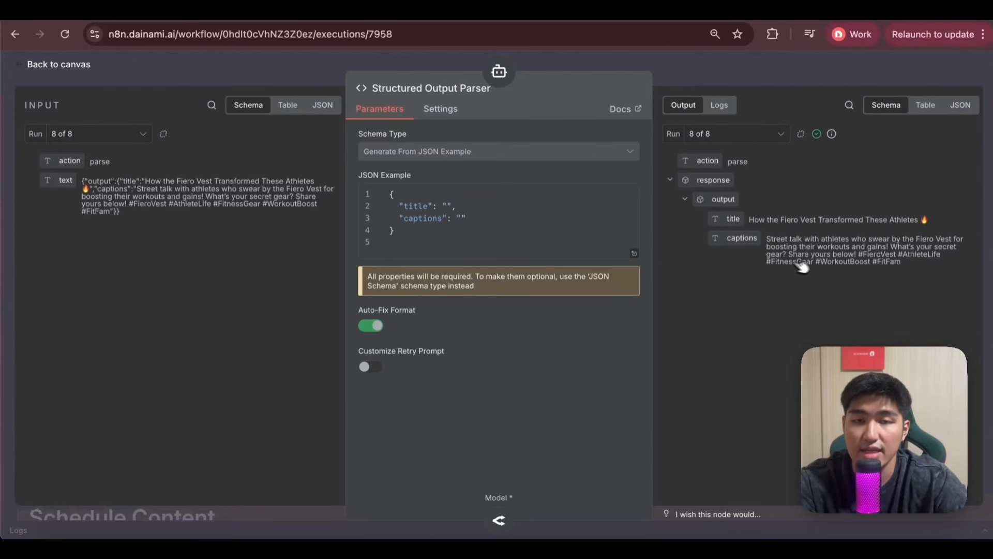
{"action": "key", "text": "Escape"}
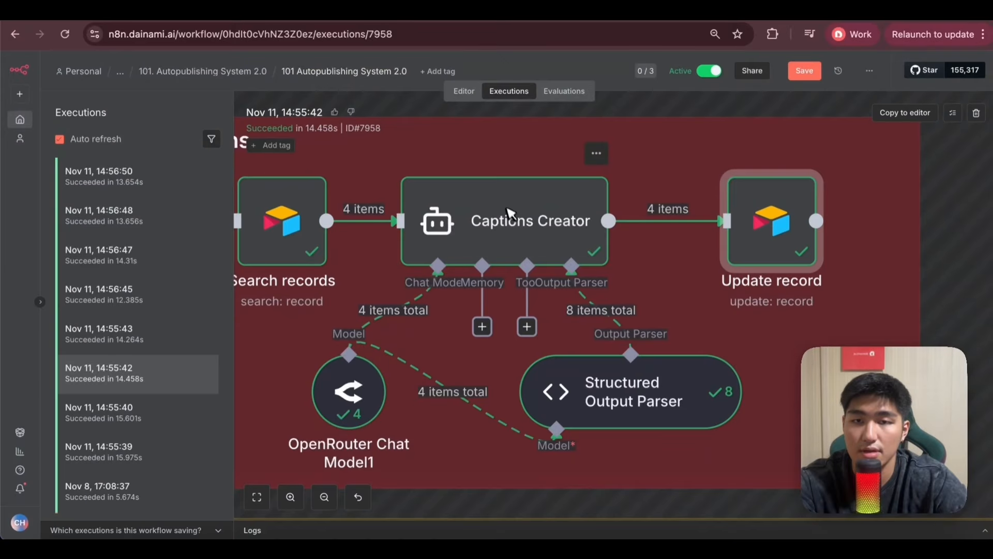
Inspect the Update record node's matched id, Title, Captions and Status mappings against the Search records input, and close the node.
{"action": "double_click", "coordinate": [771, 233]}
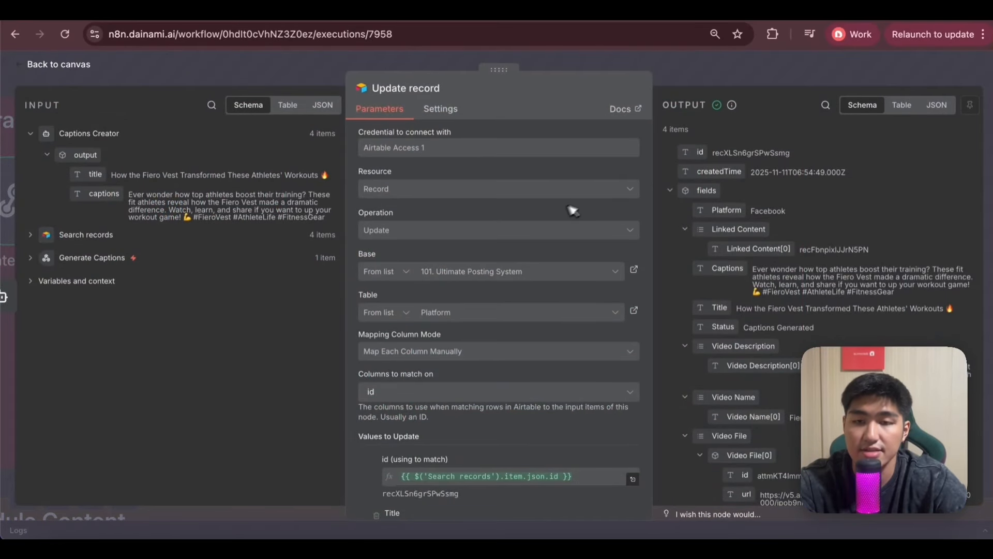
{"action": "scroll", "coordinate": [469, 270], "scroll_direction": "down", "scroll_amount": 1}
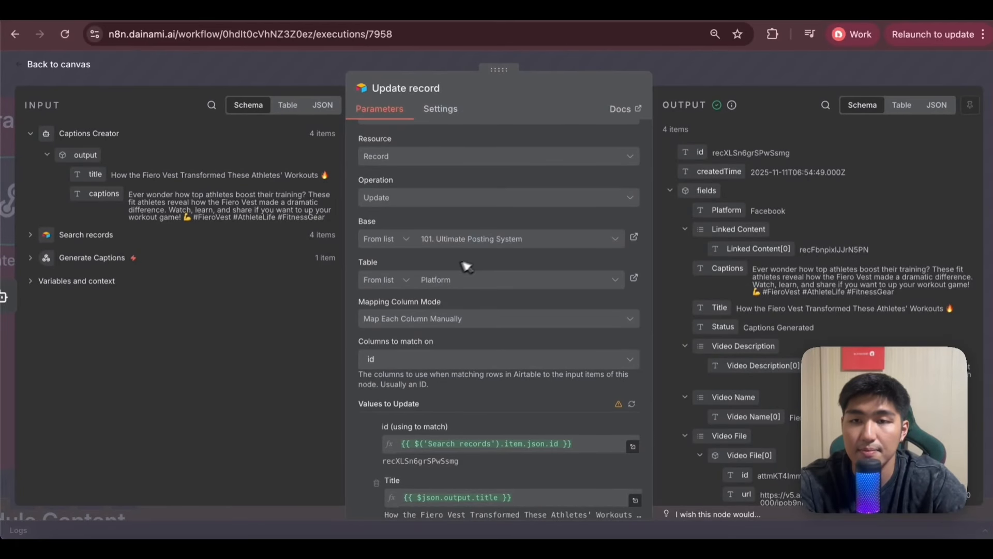
{"action": "scroll", "coordinate": [401, 306], "scroll_direction": "down", "scroll_amount": 4}
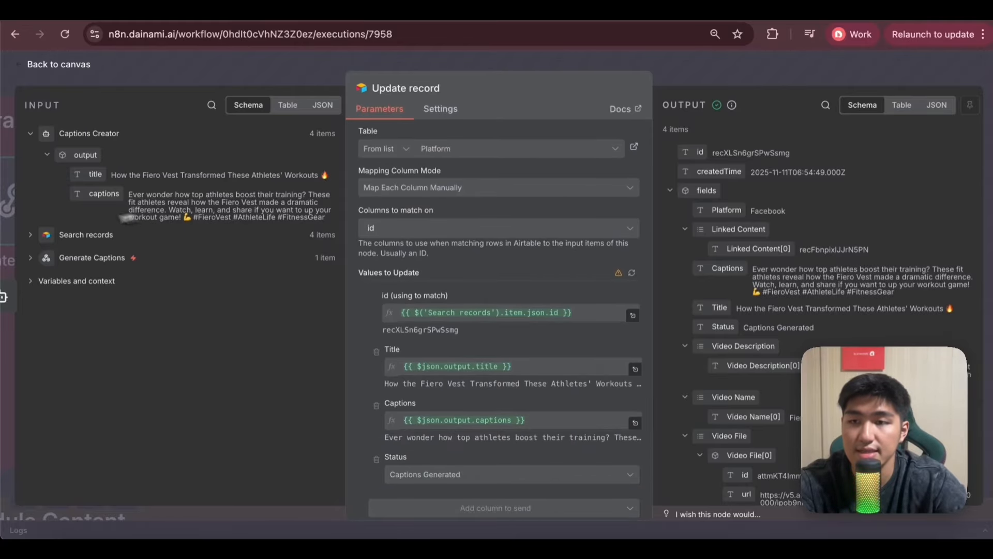
{"action": "left_click", "coordinate": [86, 234]}
{"action": "scroll", "coordinate": [113, 290], "scroll_direction": "down", "scroll_amount": 5}
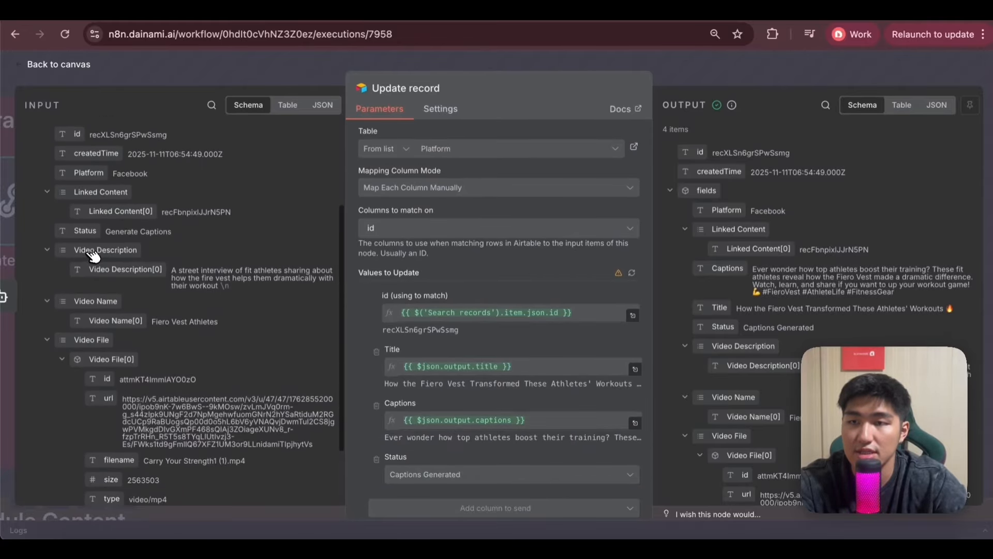
{"action": "scroll", "coordinate": [404, 336], "scroll_direction": "down", "scroll_amount": 1}
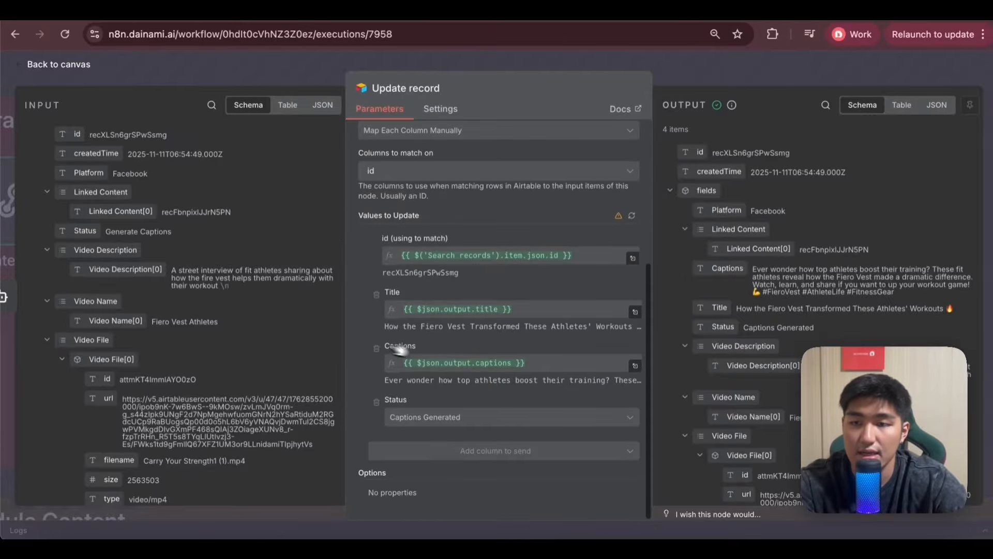
{"action": "scroll", "coordinate": [242, 347], "scroll_direction": "up", "scroll_amount": 3}
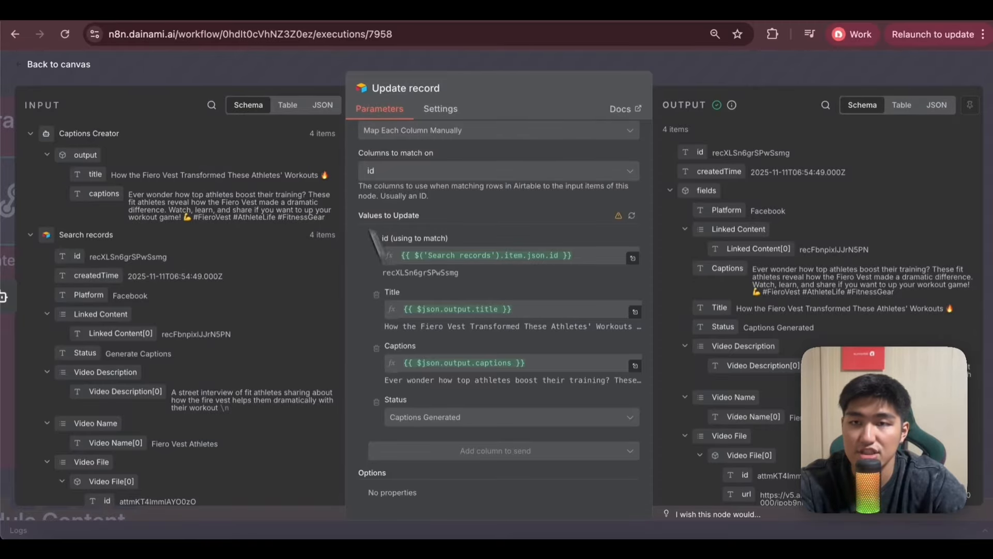
{"action": "left_click", "coordinate": [303, 65]}
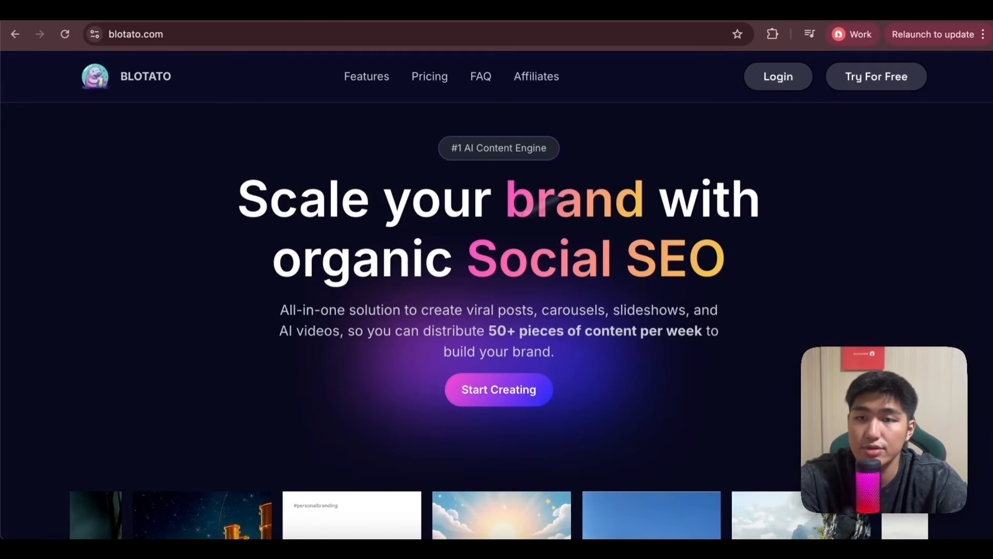
Log in to Blotato, review the social account connections in the settings, and open the API access settings.
{"action": "left_click", "coordinate": [779, 78]}
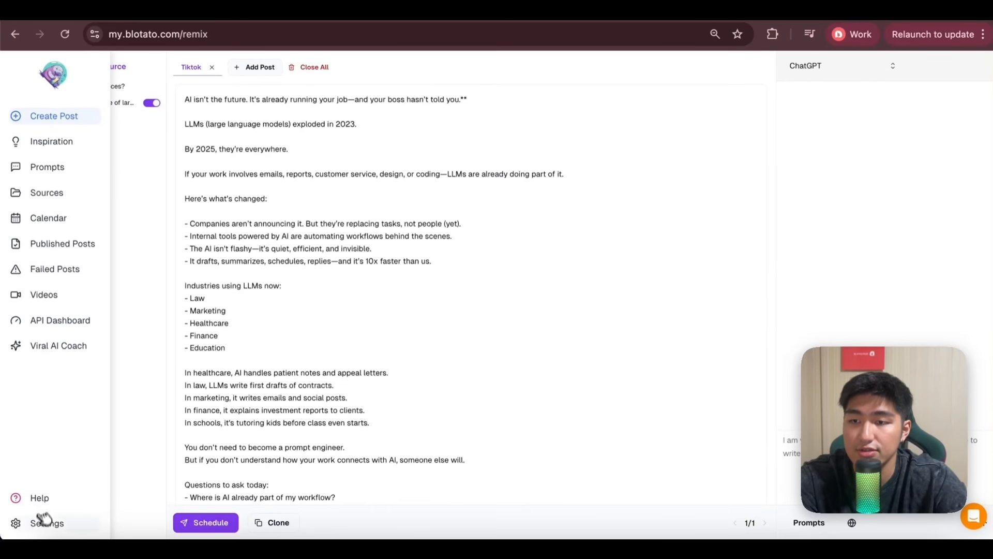
{"action": "left_click", "coordinate": [44, 525]}
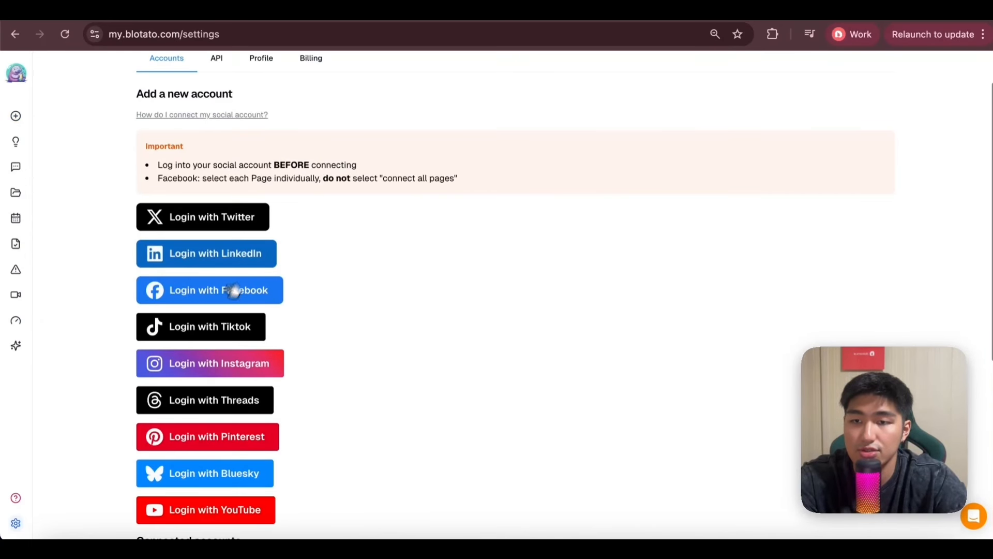
{"action": "scroll", "coordinate": [240, 359], "scroll_direction": "down", "scroll_amount": 3}
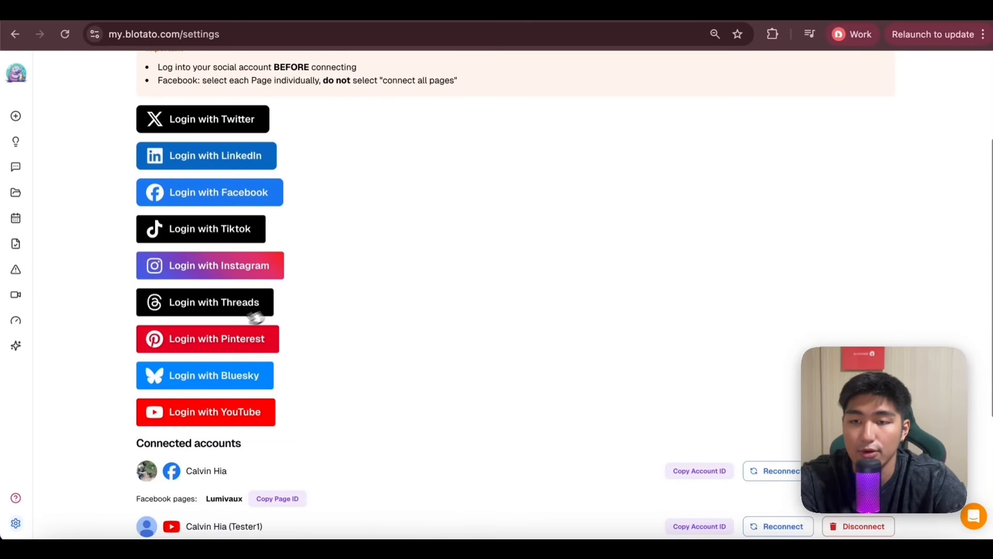
{"action": "scroll", "coordinate": [202, 350], "scroll_direction": "up", "scroll_amount": 4}
{"action": "scroll", "coordinate": [202, 351], "scroll_direction": "down", "scroll_amount": 1}
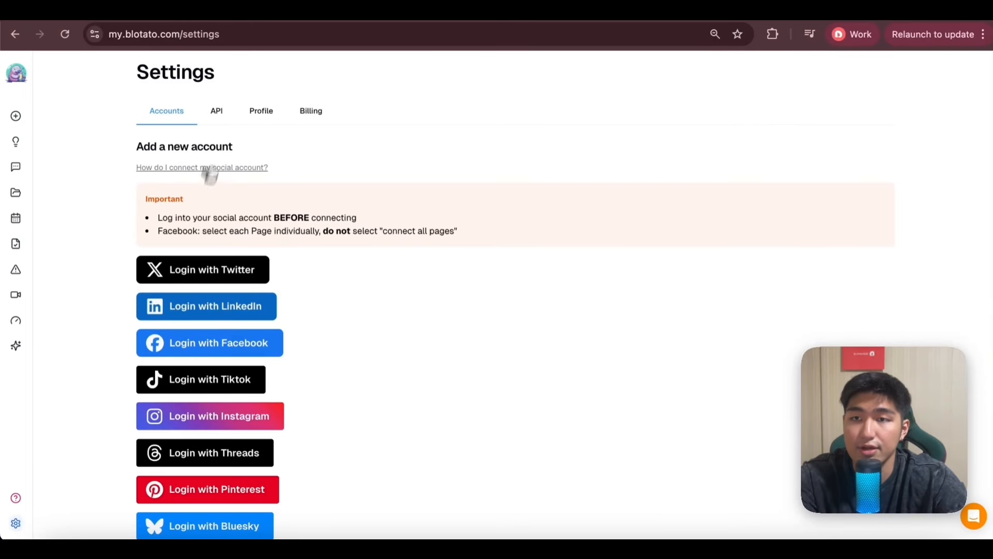
{"action": "left_click", "coordinate": [224, 111]}
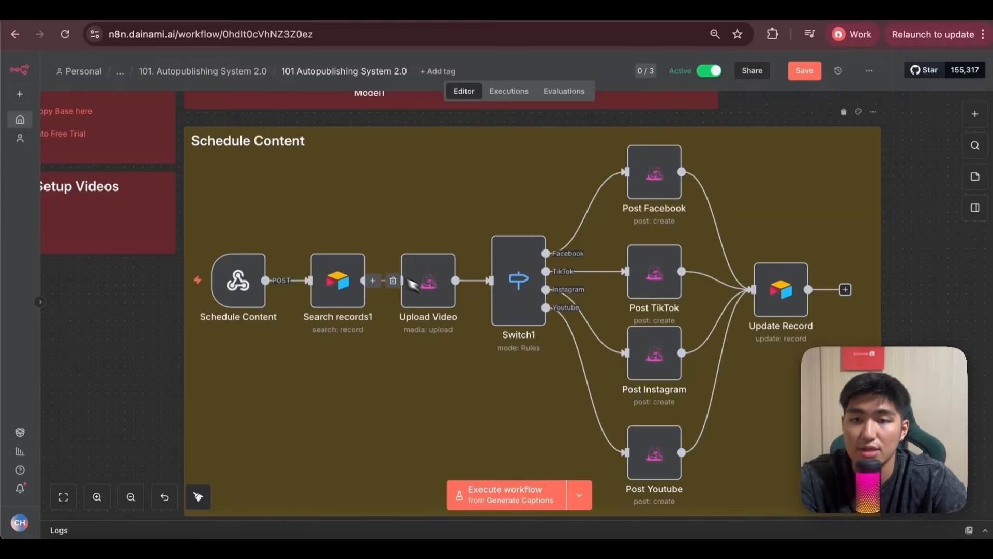
Look at the Blotato credential choices of the Upload Video node in n8n and return to the canvas.
{"action": "double_click", "coordinate": [451, 282]}
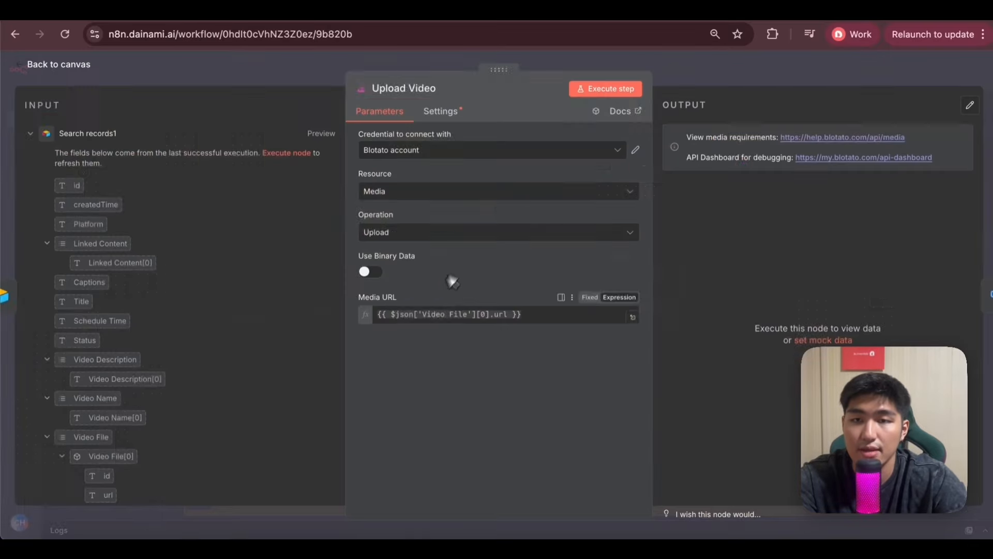
{"action": "left_click", "coordinate": [595, 151]}
{"action": "left_click", "coordinate": [482, 218]}
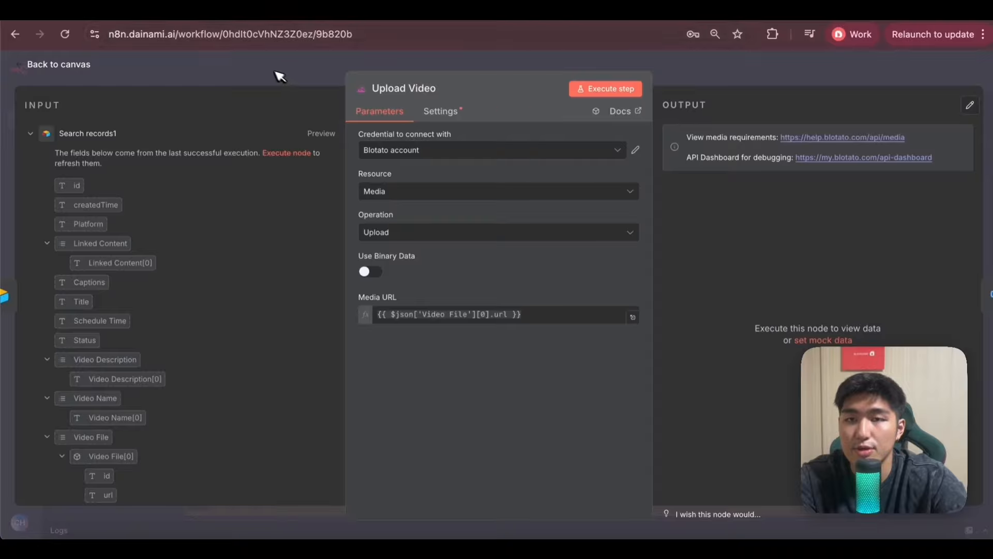
{"action": "left_click", "coordinate": [271, 73]}
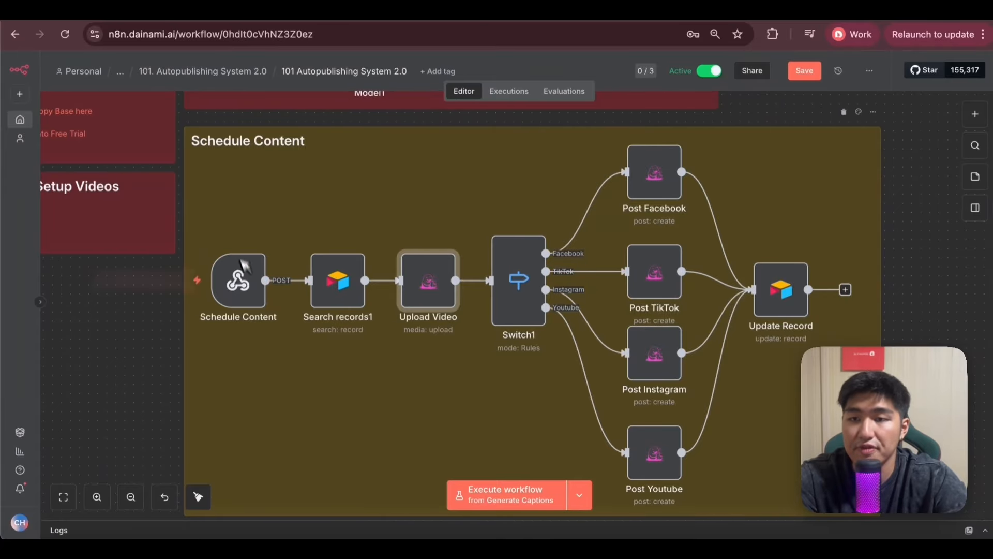
Open the Schedule Content webhook node and show its production URL.
{"action": "left_click", "coordinate": [255, 300]}
{"action": "double_click", "coordinate": [255, 300]}
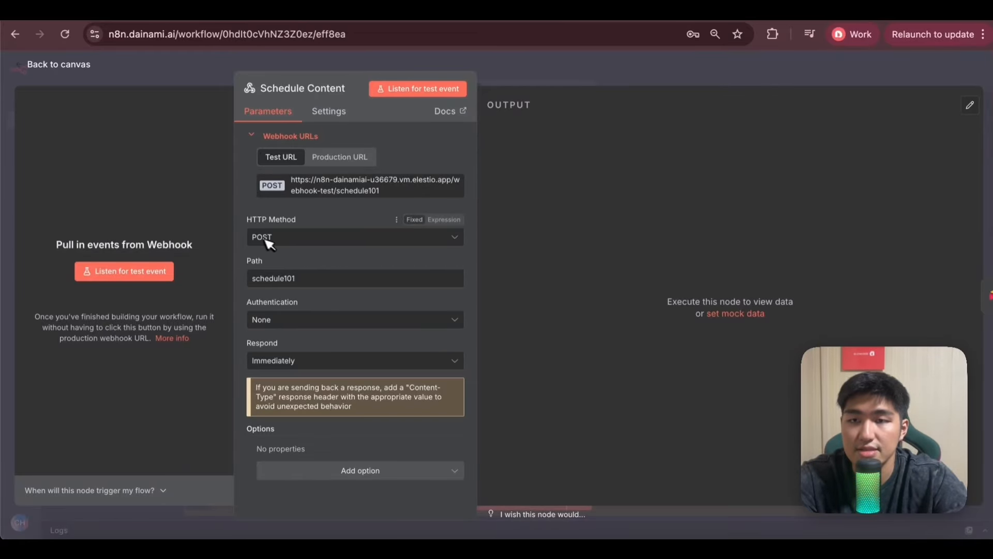
{"action": "left_click", "coordinate": [339, 157]}
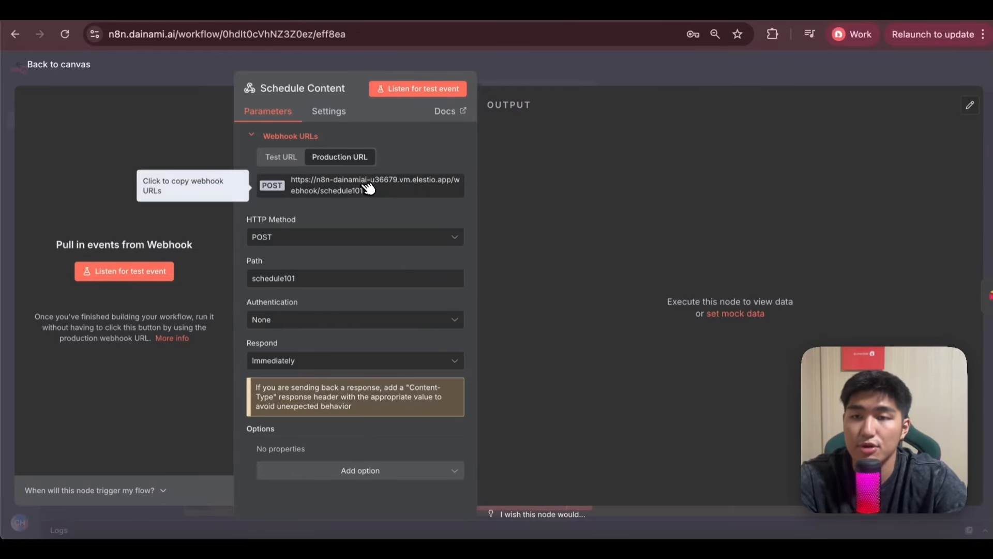
Switch to Airtable and examine the Schedule Post automation's trigger conditions on the Platform table.
{"action": "left_click", "coordinate": [122, 15]}
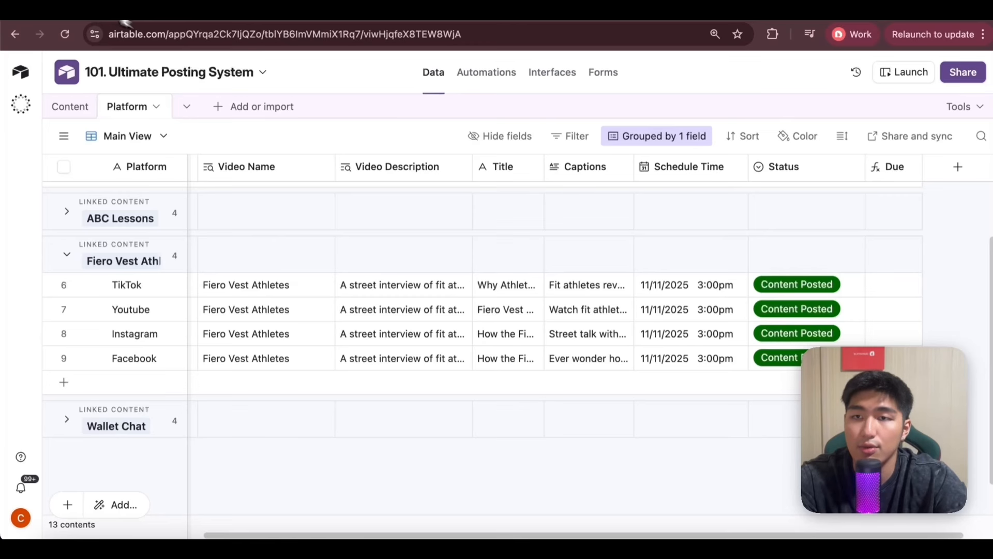
{"action": "left_click", "coordinate": [480, 75]}
{"action": "left_click", "coordinate": [636, 239]}
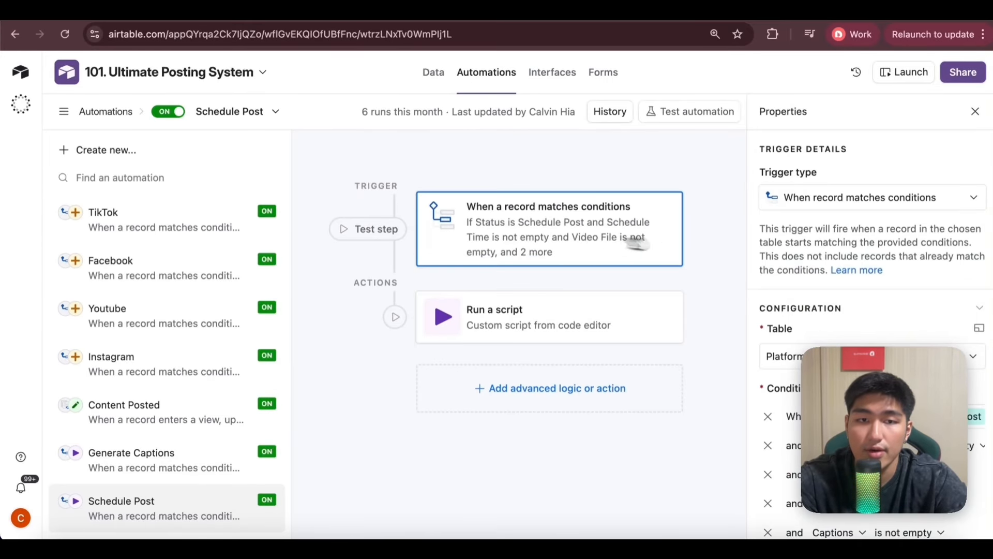
{"action": "scroll", "coordinate": [781, 279], "scroll_direction": "down", "scroll_amount": 3}
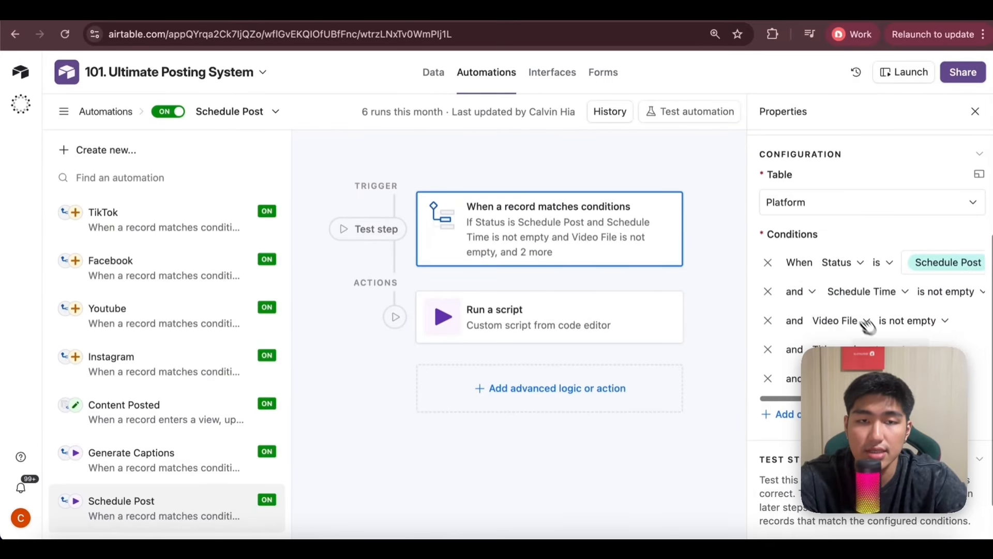
{"action": "scroll", "coordinate": [821, 295], "scroll_direction": "down", "scroll_amount": 1}
{"action": "scroll", "coordinate": [822, 295], "scroll_direction": "right", "scroll_amount": 1}
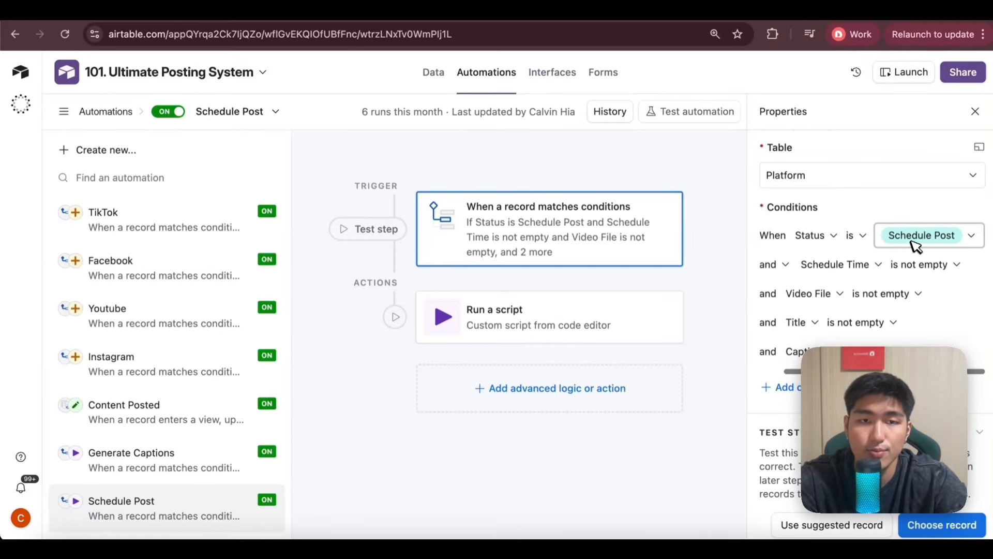
{"action": "scroll", "coordinate": [905, 265], "scroll_direction": "down", "scroll_amount": 1}
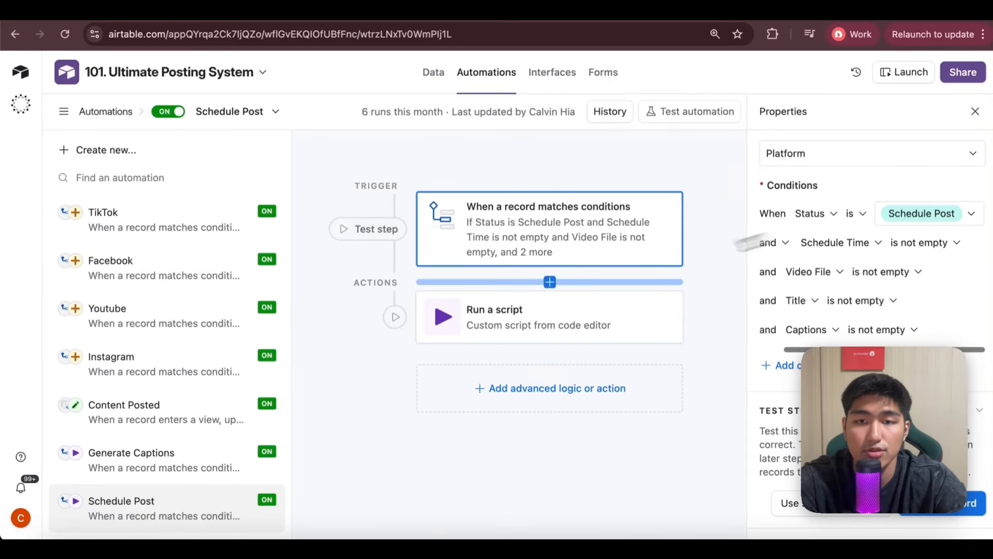
Check the webhook URL in the Schedule Post automation's script and close the script editor.
{"action": "left_click", "coordinate": [521, 315]}
{"action": "left_click", "coordinate": [953, 294]}
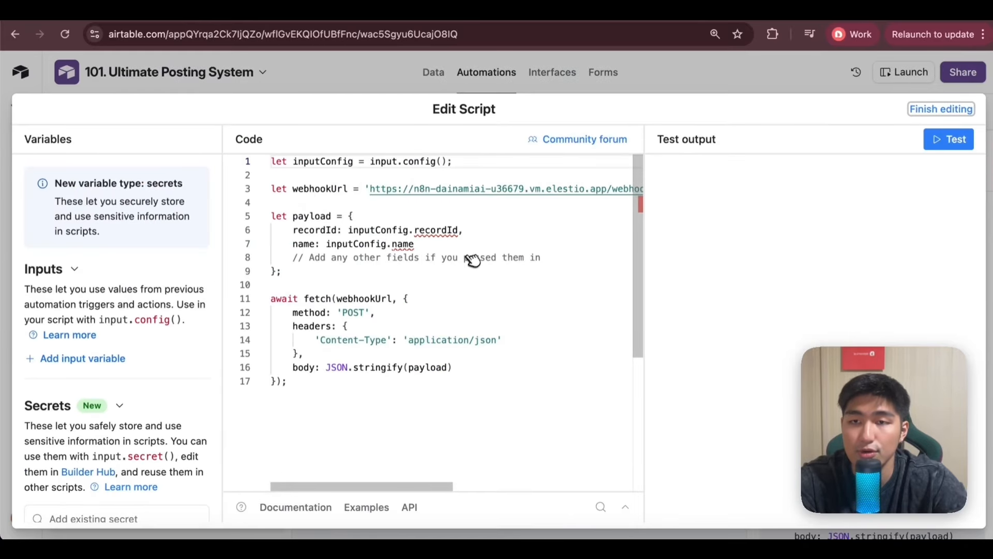
{"action": "scroll", "coordinate": [422, 196], "scroll_direction": "right", "scroll_amount": 5}
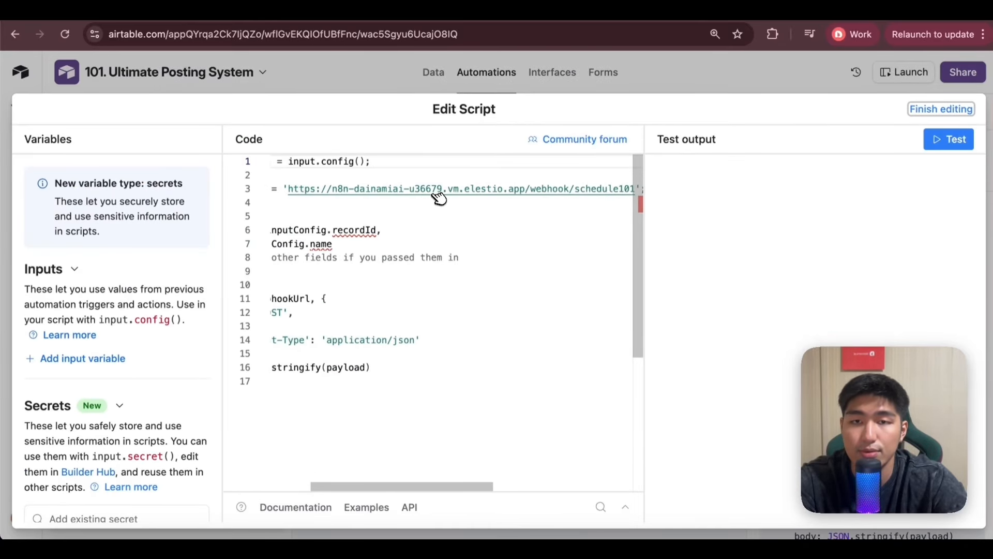
{"action": "left_click", "coordinate": [471, 62]}
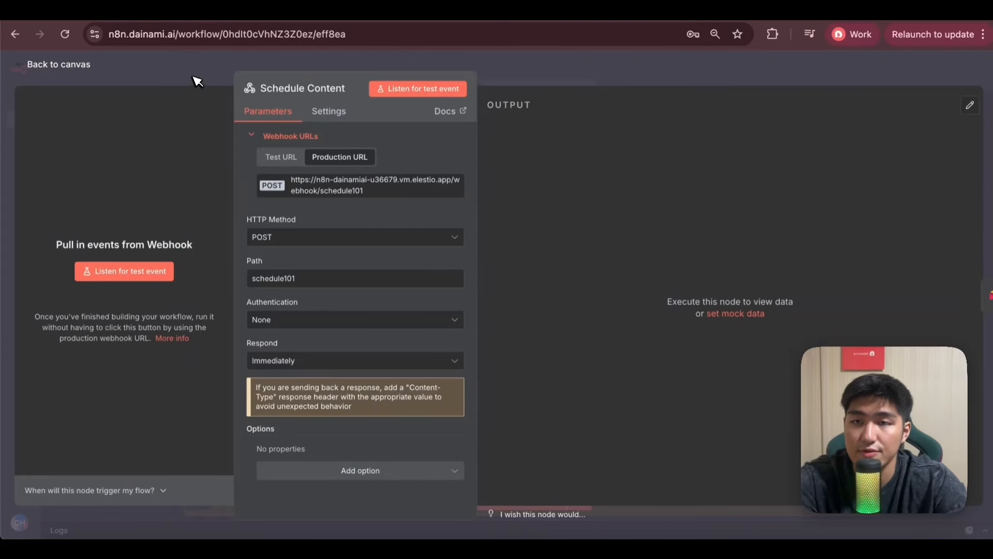
Switch back to n8n and check the Search records1 filter formula and the Upload Video node's media URL expression.
{"action": "left_click", "coordinate": [197, 82]}
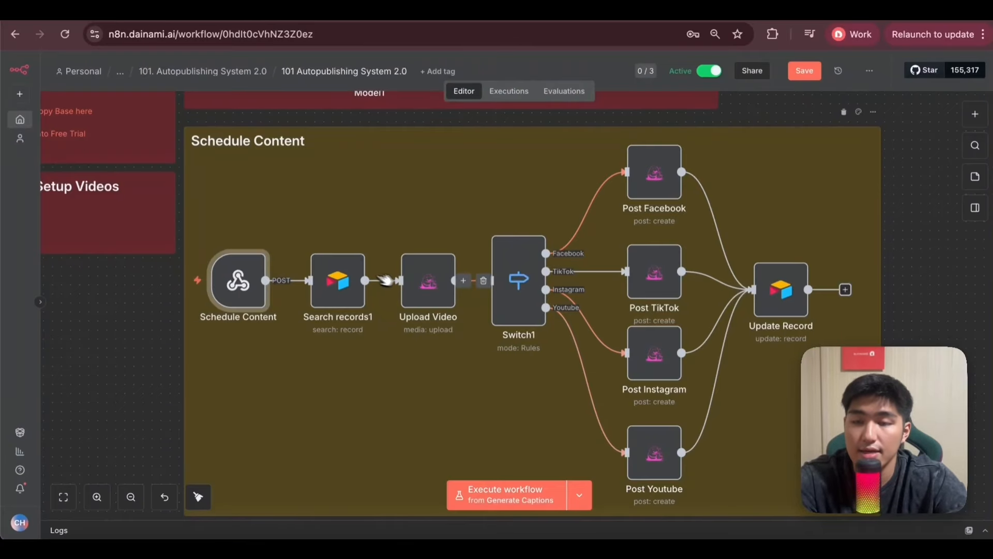
{"action": "double_click", "coordinate": [337, 282]}
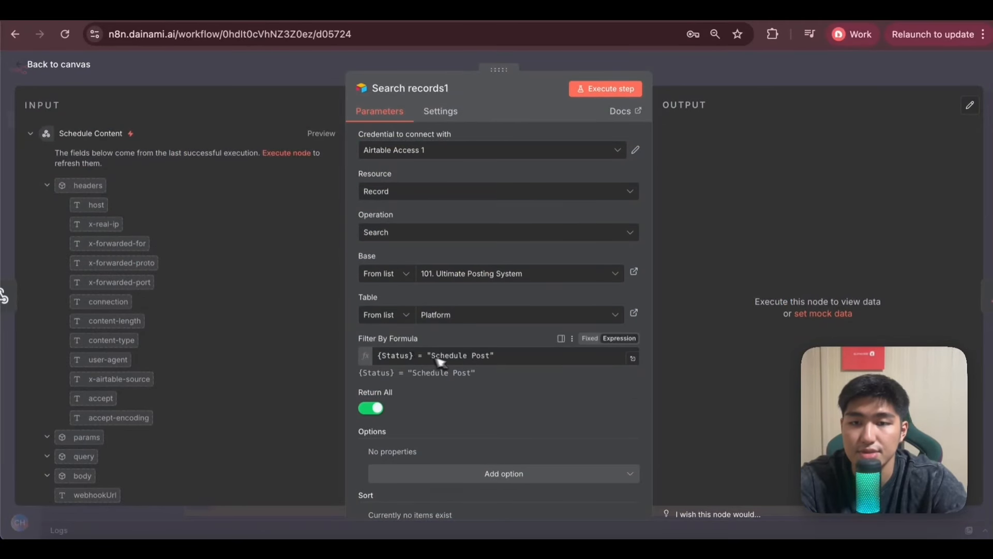
{"action": "key", "text": "Escape"}
{"action": "double_click", "coordinate": [441, 290]}
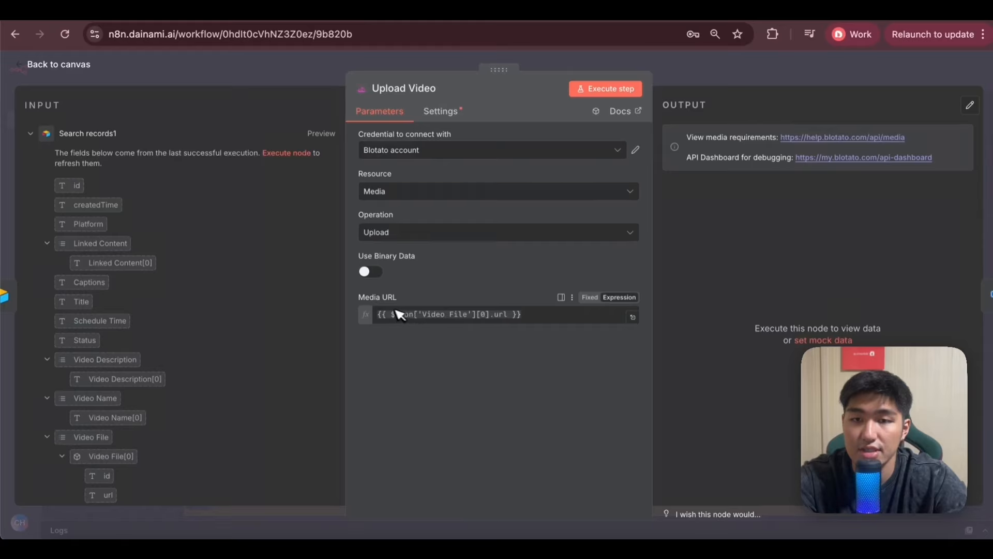
{"action": "key", "text": "Escape"}
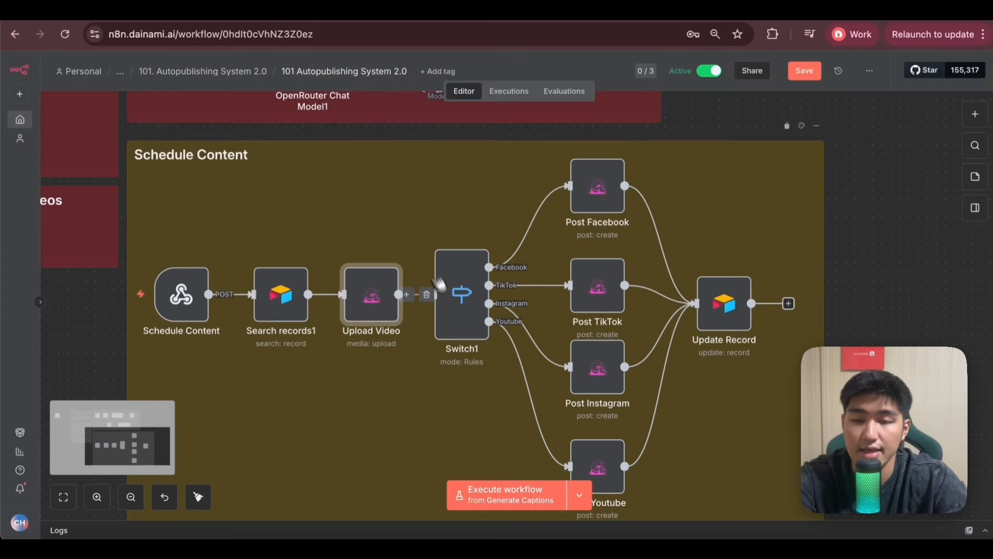
Review the Switch1 node's platform routing rules and the four post nodes they lead to.
{"action": "double_click", "coordinate": [480, 304]}
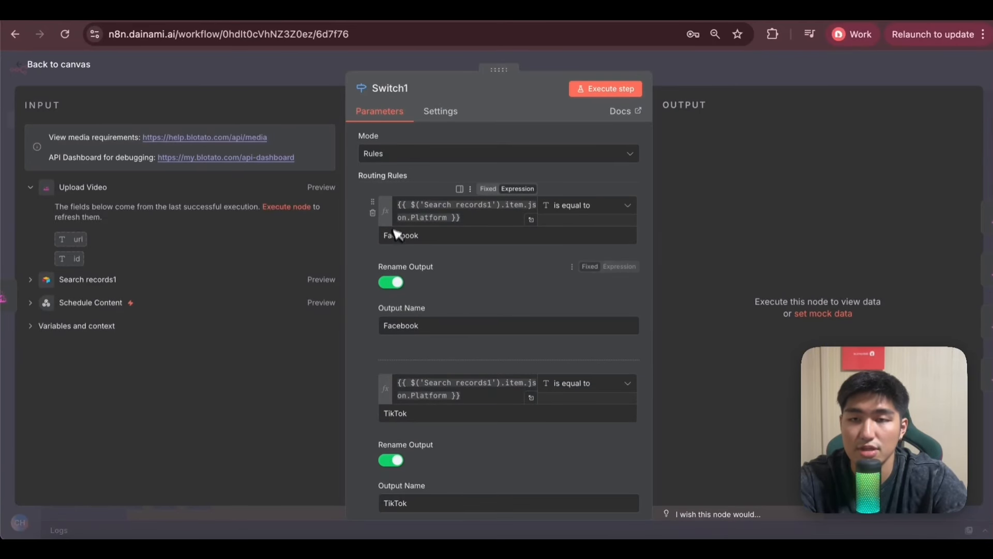
{"action": "key", "text": "Escape"}
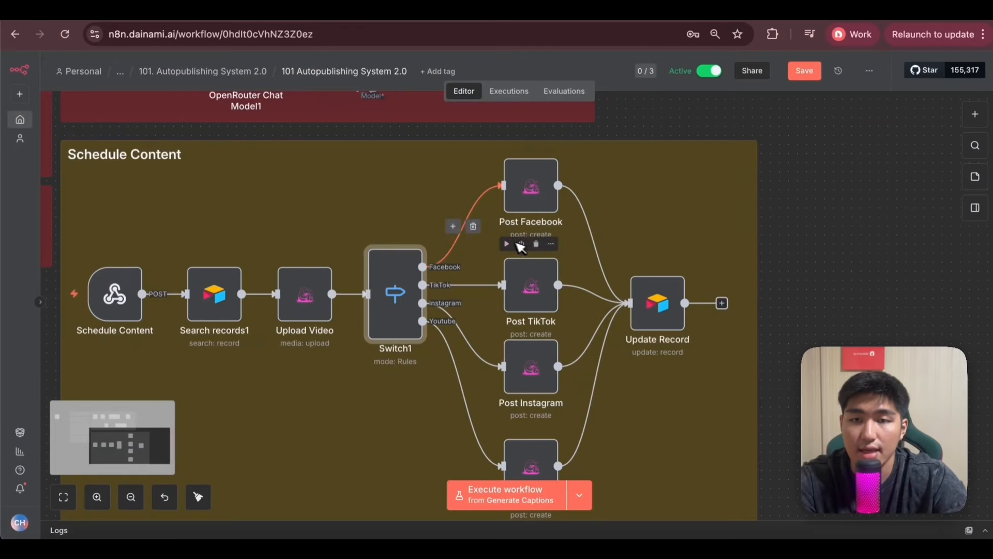
{"action": "scroll", "coordinate": [579, 442], "scroll_direction": "down", "scroll_amount": 2}
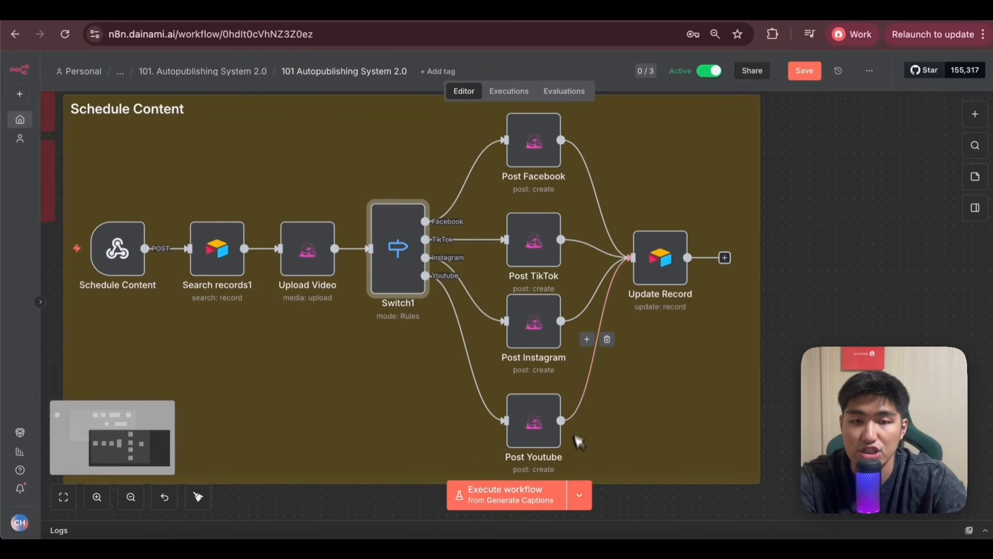
Inspect the Post Facebook node's platform options, account, caption text, media URL, Facebook page and scheduled time settings.
{"action": "scroll", "coordinate": [579, 394], "scroll_direction": "up", "scroll_amount": 2}
{"action": "double_click", "coordinate": [534, 172]}
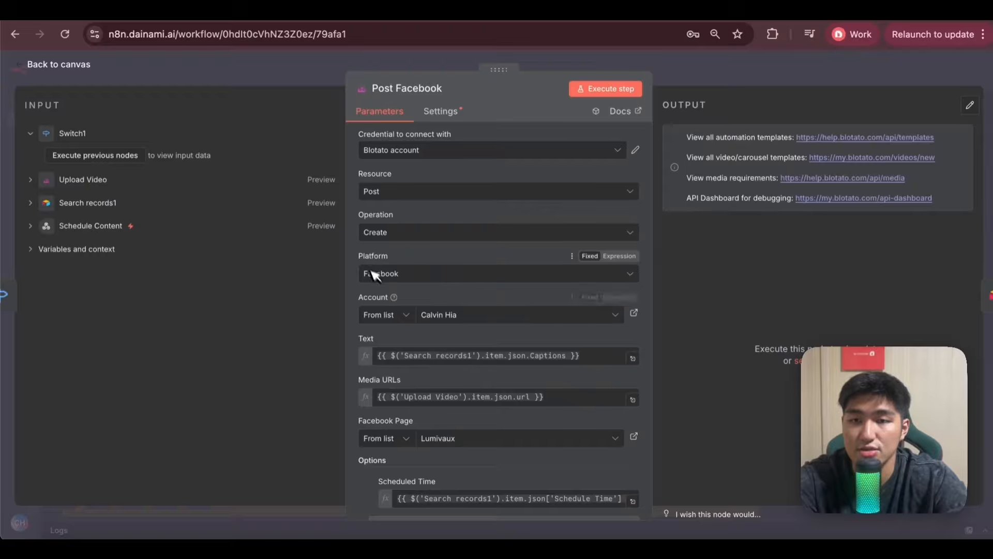
{"action": "left_click", "coordinate": [418, 277]}
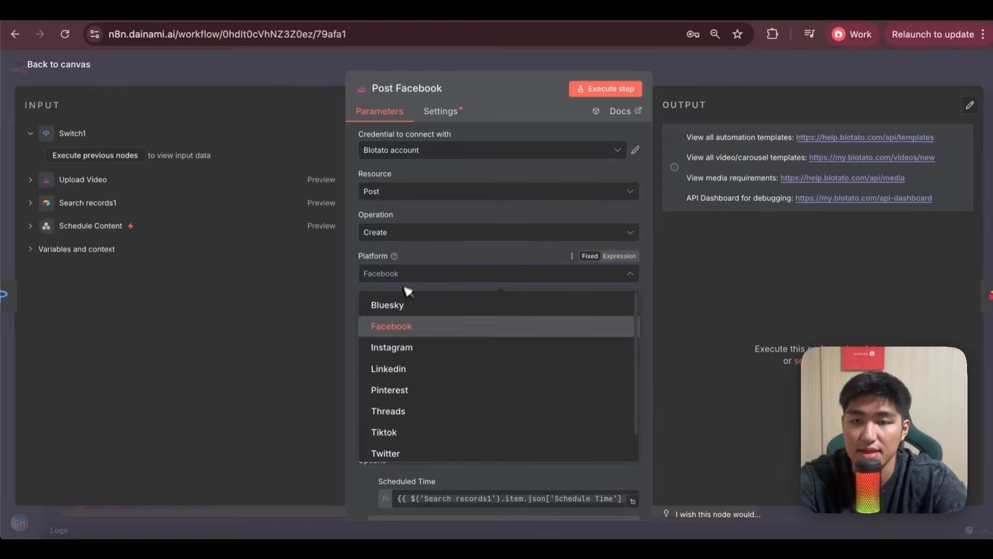
{"action": "left_click", "coordinate": [446, 250]}
{"action": "scroll", "coordinate": [445, 267], "scroll_direction": "down", "scroll_amount": 1}
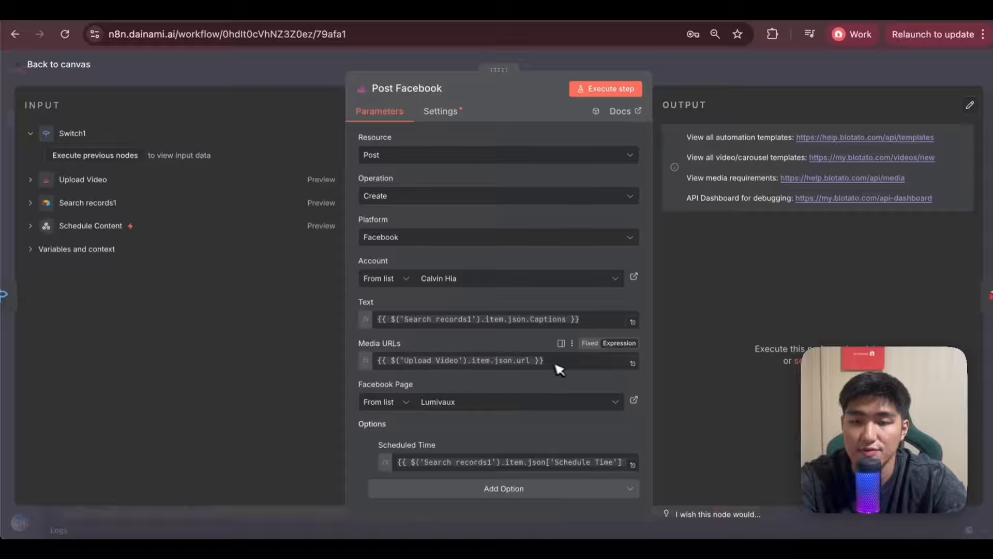
Close the Post Facebook node and open the workflow's Nov 11, 14:56:48 execution at its posting nodes.
{"action": "left_click", "coordinate": [282, 69]}
{"action": "left_click", "coordinate": [506, 94]}
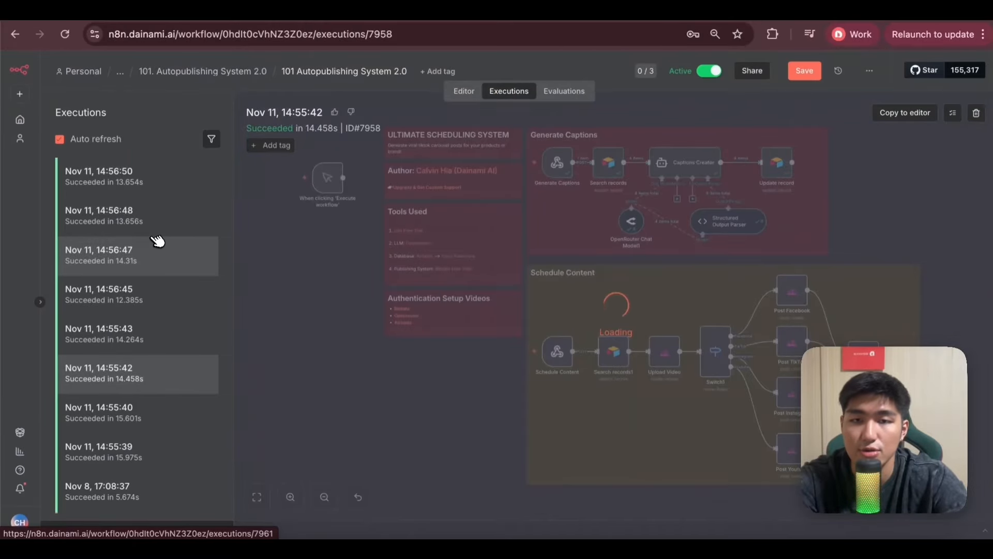
{"action": "left_click", "coordinate": [126, 215]}
{"action": "scroll", "coordinate": [499, 345], "scroll_direction": "up", "scroll_amount": 3}
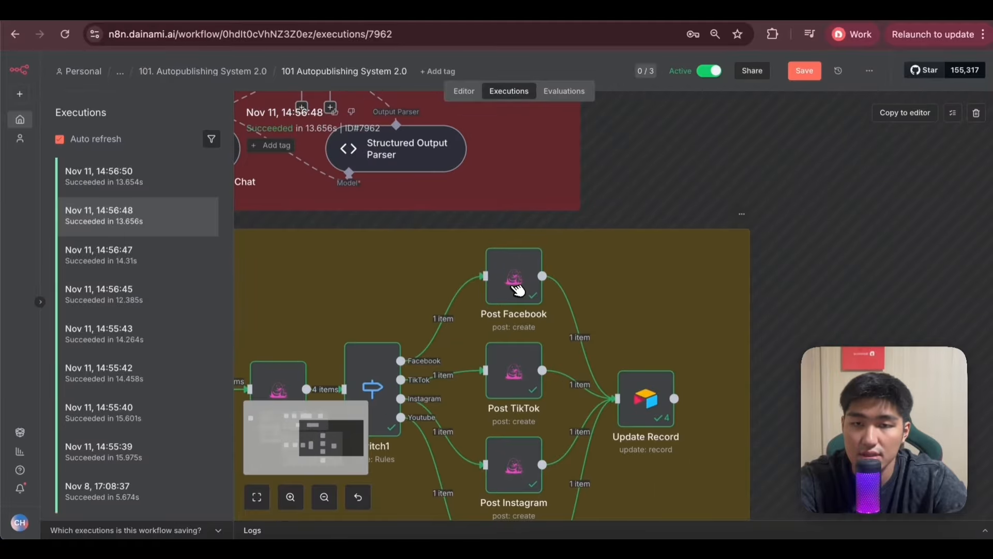
Compare the executed Post Facebook node's input data with its caption text, media URL, Facebook page and scheduled time settings.
{"action": "double_click", "coordinate": [523, 282]}
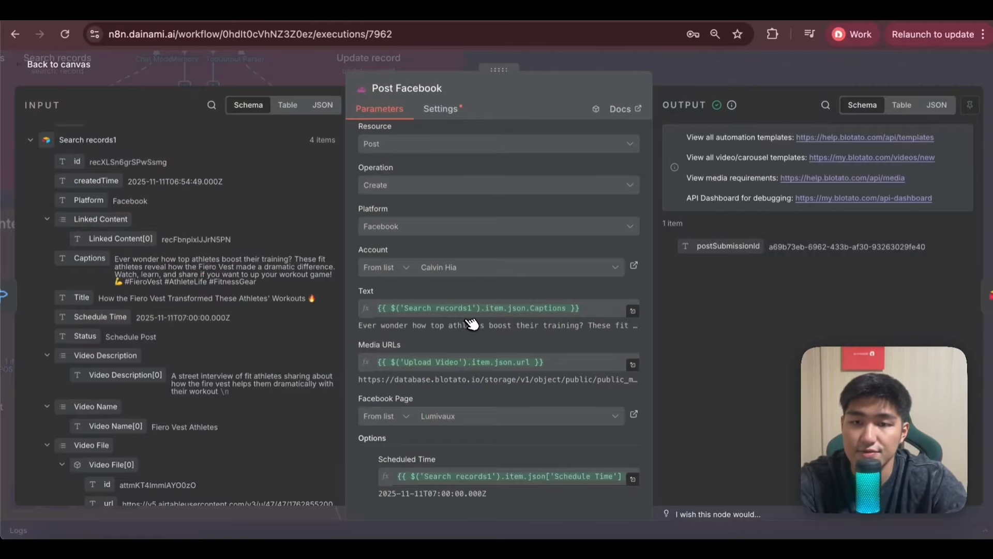
{"action": "scroll", "coordinate": [266, 295], "scroll_direction": "up", "scroll_amount": 3}
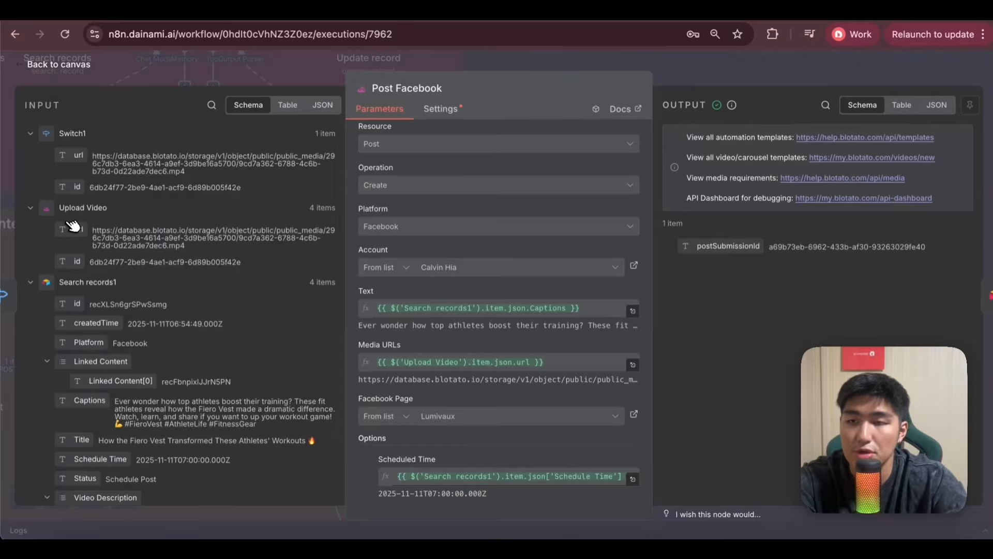
{"action": "scroll", "coordinate": [441, 369], "scroll_direction": "down", "scroll_amount": 1}
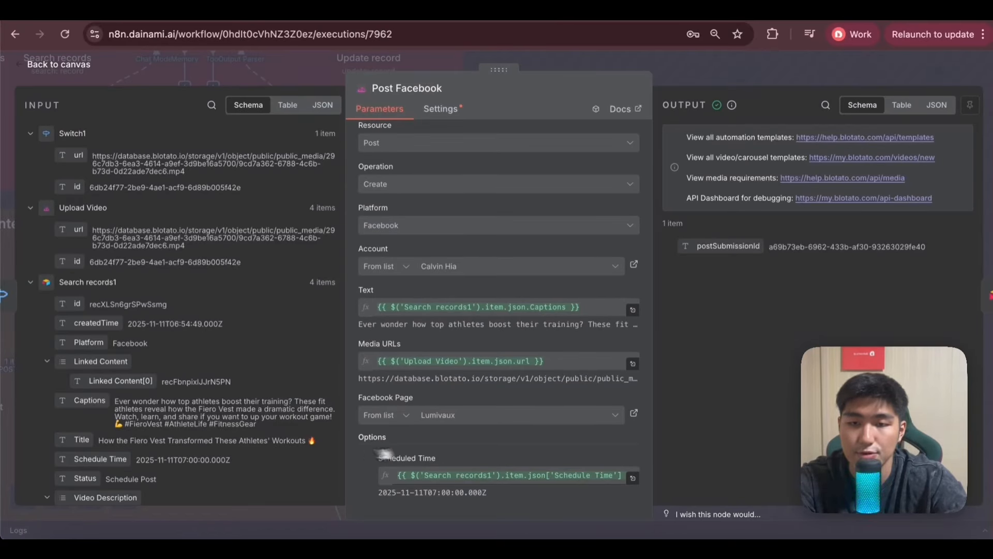
{"action": "left_click", "coordinate": [300, 66]}
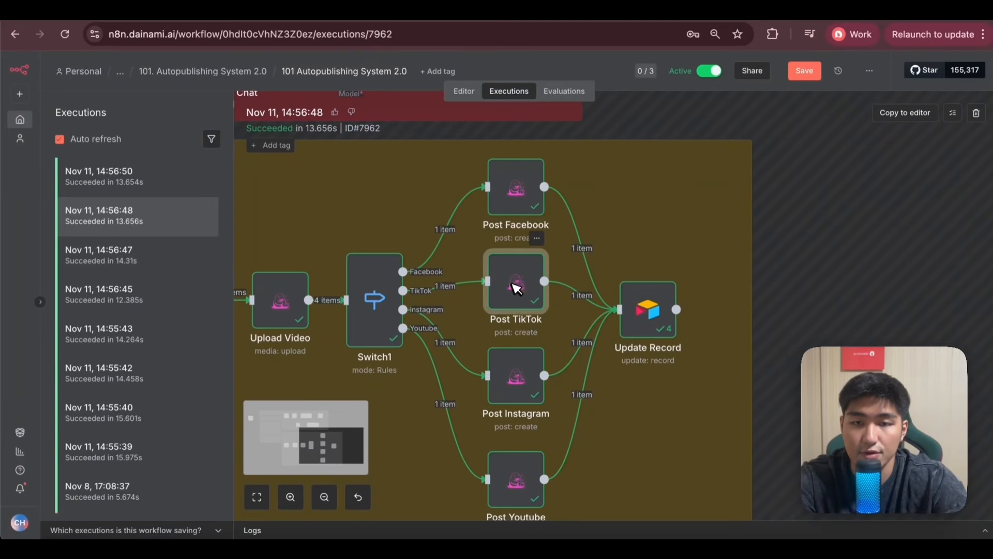
Review the executed Post TikTok node's account, caption, media URL, privacy level, content toggles and scheduled time.
{"action": "double_click", "coordinate": [515, 284]}
{"action": "scroll", "coordinate": [483, 417], "scroll_direction": "down", "scroll_amount": 3}
{"action": "scroll", "coordinate": [369, 252], "scroll_direction": "up", "scroll_amount": 3}
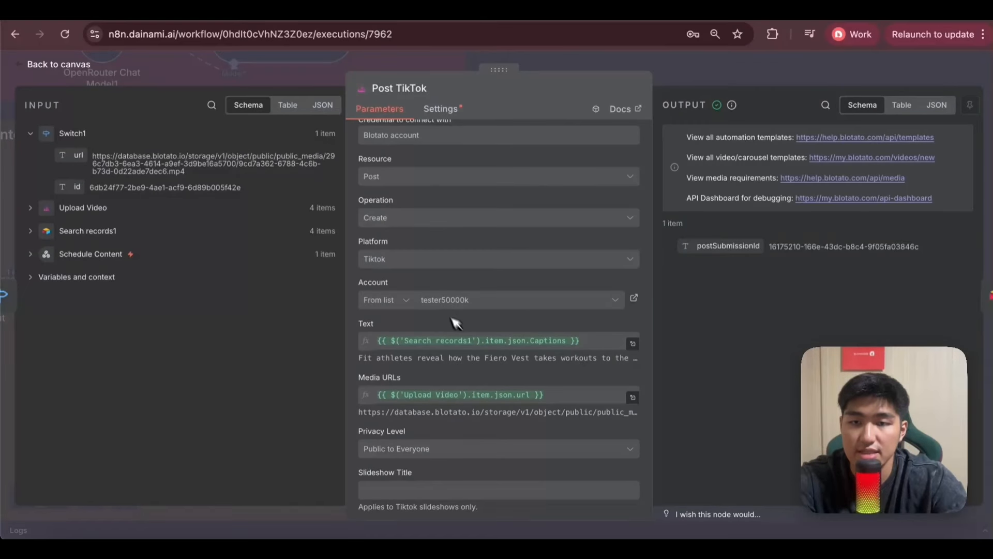
{"action": "scroll", "coordinate": [477, 343], "scroll_direction": "down", "scroll_amount": 3}
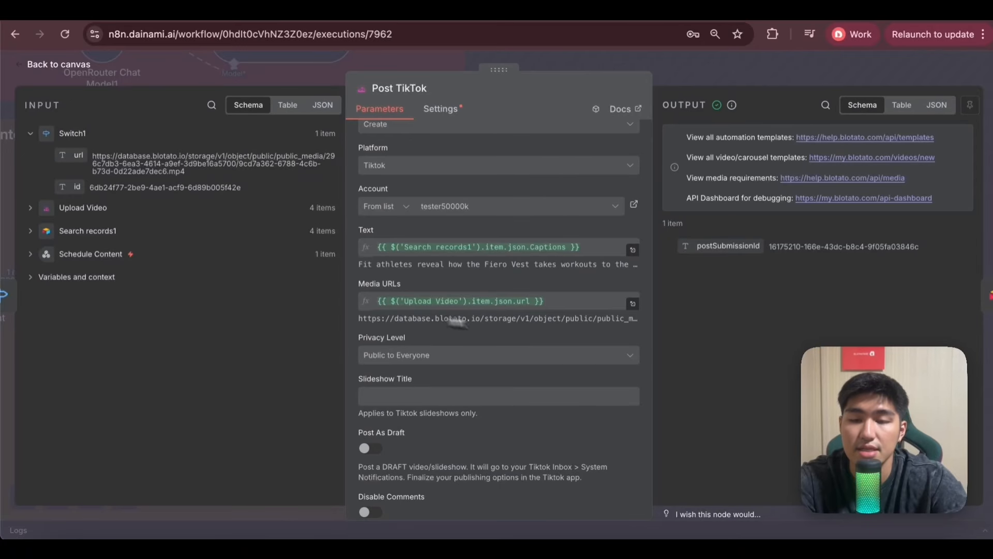
{"action": "scroll", "coordinate": [483, 359], "scroll_direction": "down", "scroll_amount": 6}
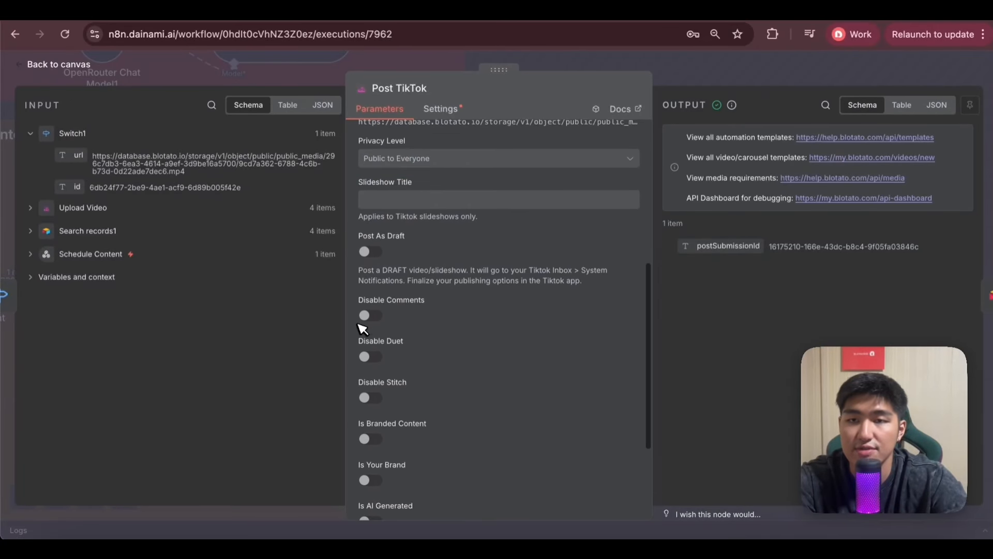
{"action": "scroll", "coordinate": [362, 328], "scroll_direction": "down", "scroll_amount": 4}
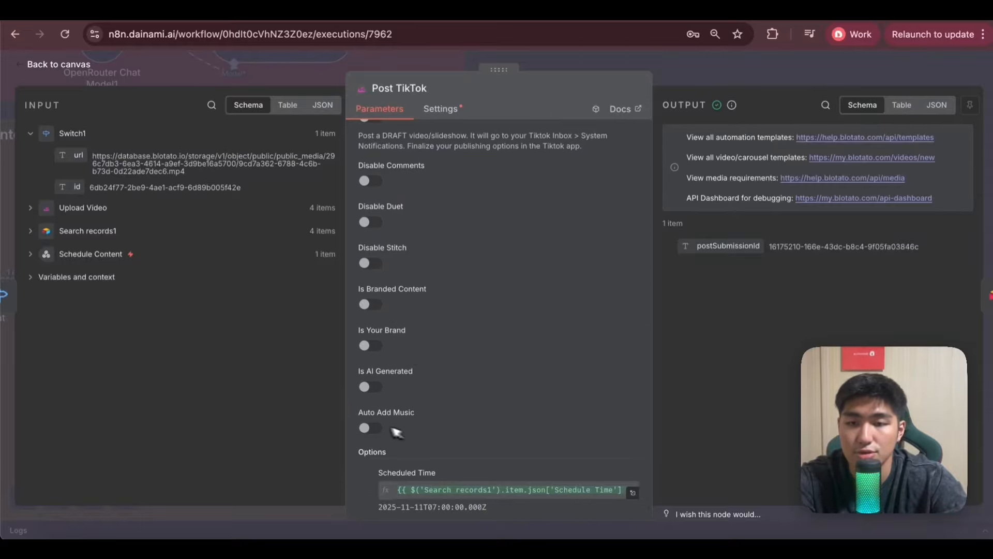
{"action": "scroll", "coordinate": [377, 358], "scroll_direction": "down", "scroll_amount": 1}
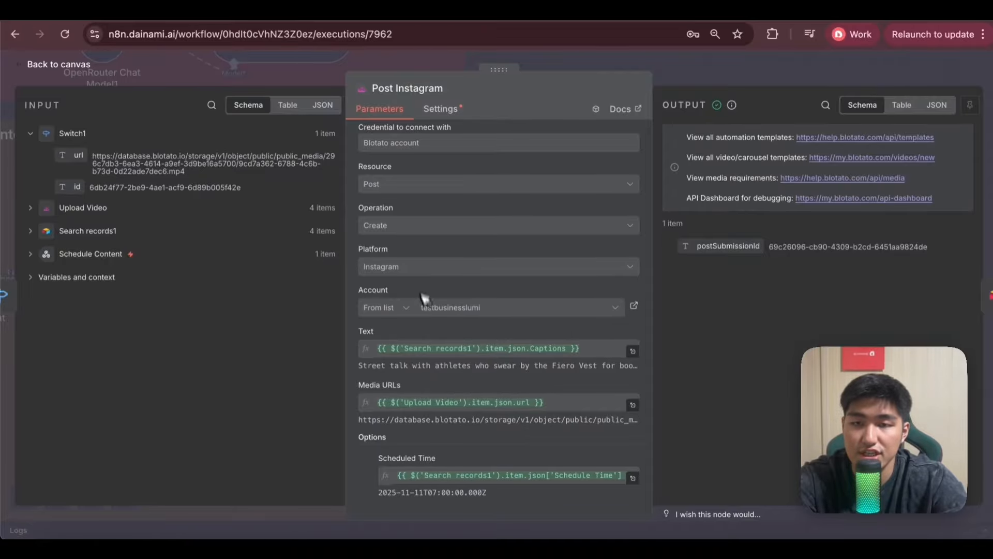
Check the account, caption and media settings in the executed Post Instagram and Post Youtube nodes, including the YouTube video title and privacy status.
{"action": "scroll", "coordinate": [522, 367], "scroll_direction": "up", "scroll_amount": 1}
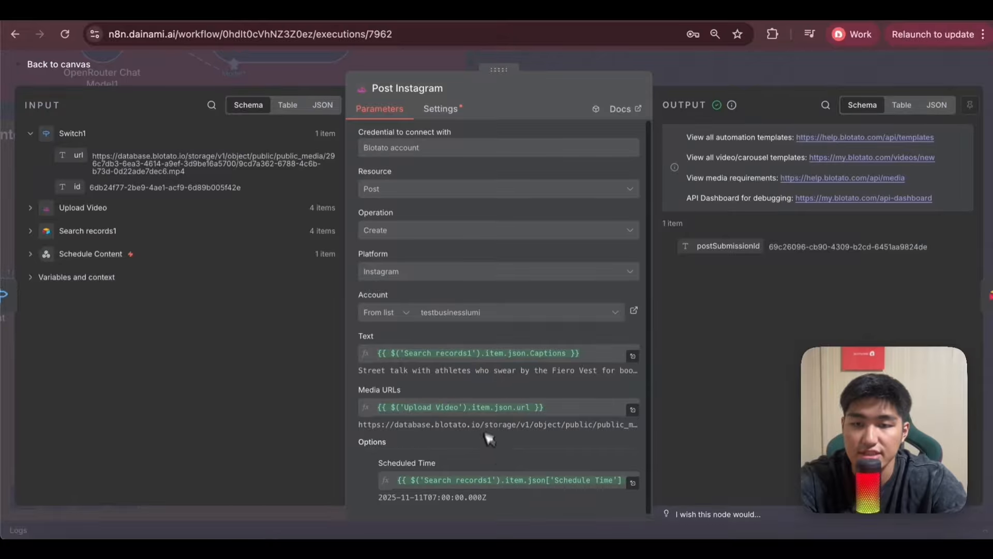
{"action": "key", "text": "Escape"}
{"action": "double_click", "coordinate": [538, 493]}
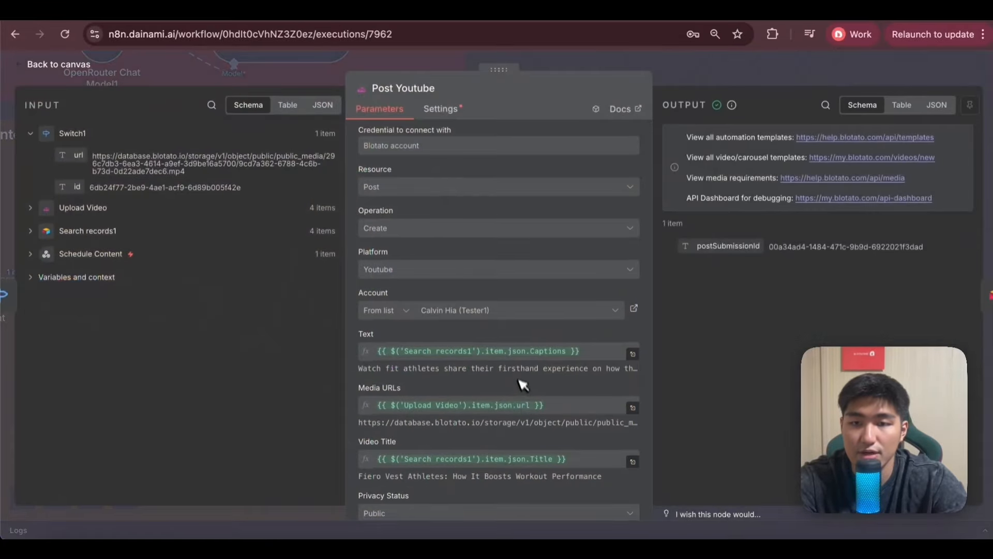
{"action": "scroll", "coordinate": [523, 363], "scroll_direction": "down", "scroll_amount": 2}
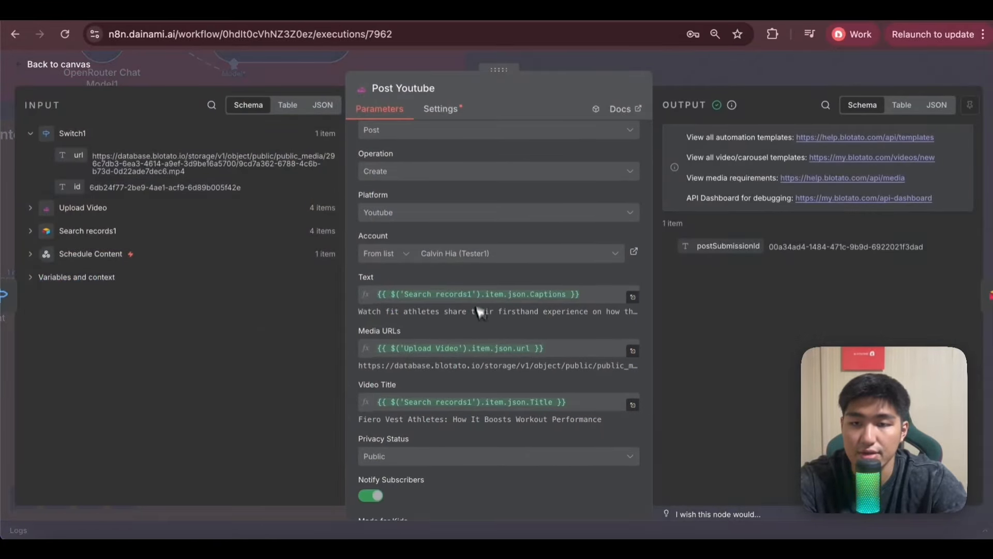
{"action": "scroll", "coordinate": [480, 312], "scroll_direction": "down", "scroll_amount": 3}
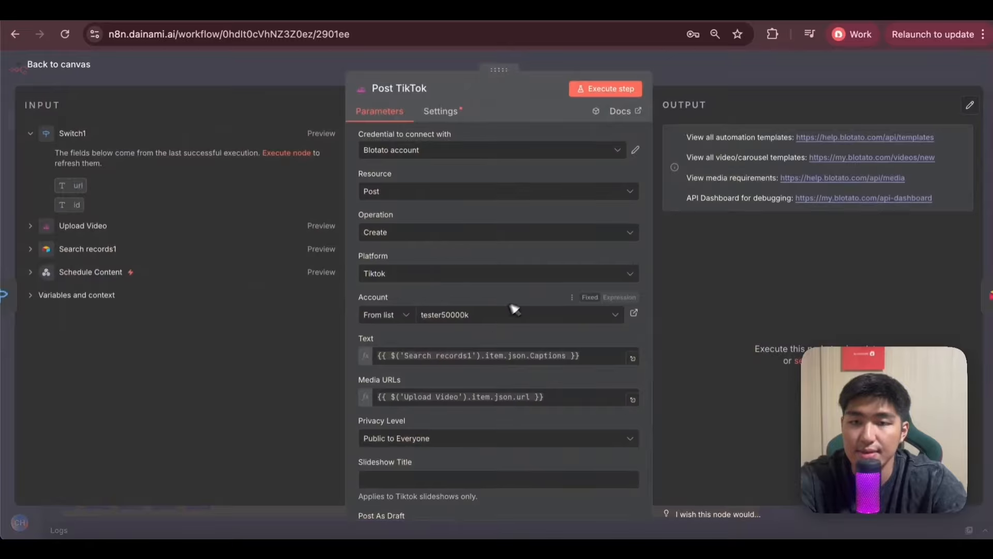
Browse the platforms available for selection in the editable Post TikTok node.
{"action": "left_click", "coordinate": [491, 274]}
{"action": "scroll", "coordinate": [481, 377], "scroll_direction": "down", "scroll_amount": 1}
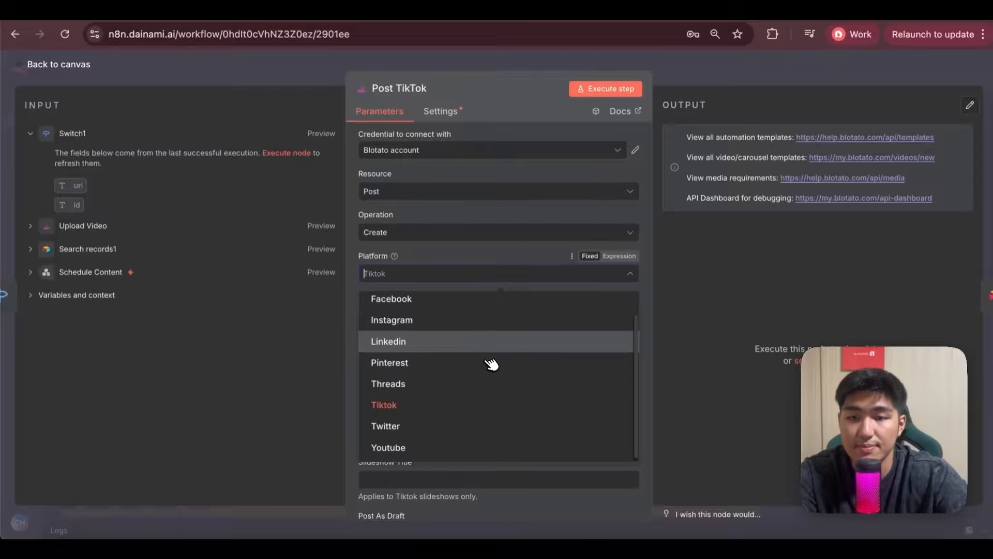
{"action": "scroll", "coordinate": [489, 362], "scroll_direction": "up", "scroll_amount": 1}
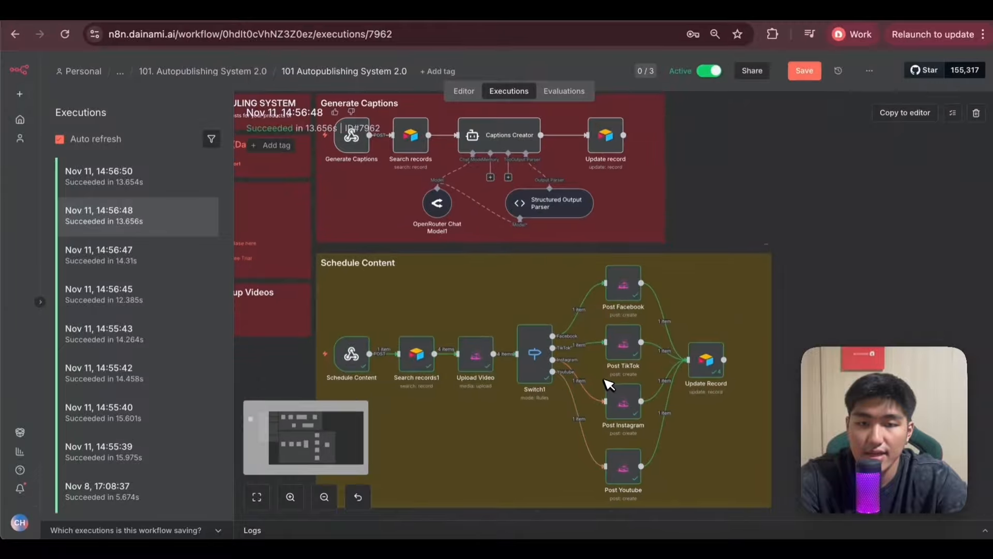
Inspect the executed Update Record node's Airtable base, table, matching column and values to update, and return to the workflow editor.
{"action": "scroll", "coordinate": [623, 331], "scroll_direction": "up", "scroll_amount": 5}
{"action": "scroll", "coordinate": [623, 331], "scroll_direction": "right", "scroll_amount": 4}
{"action": "double_click", "coordinate": [622, 331]}
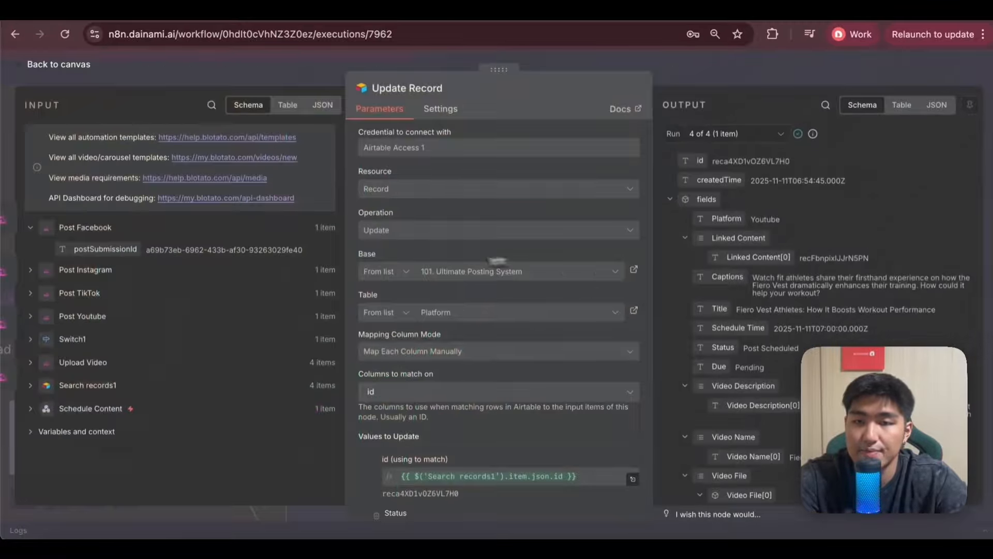
{"action": "scroll", "coordinate": [454, 173], "scroll_direction": "down", "scroll_amount": 3}
{"action": "scroll", "coordinate": [466, 310], "scroll_direction": "up", "scroll_amount": 2}
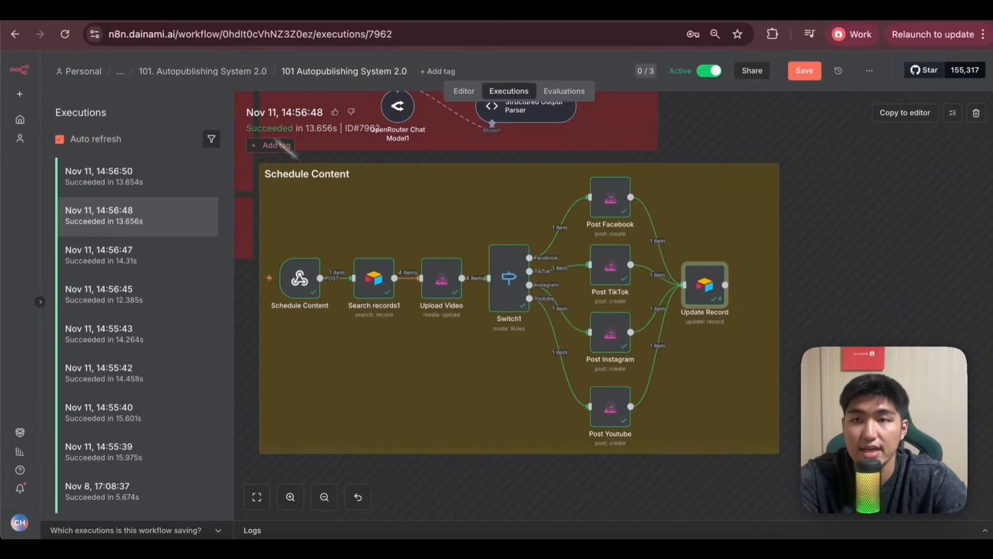
{"action": "left_click", "coordinate": [123, 11]}
{"action": "left_click", "coordinate": [434, 72]}
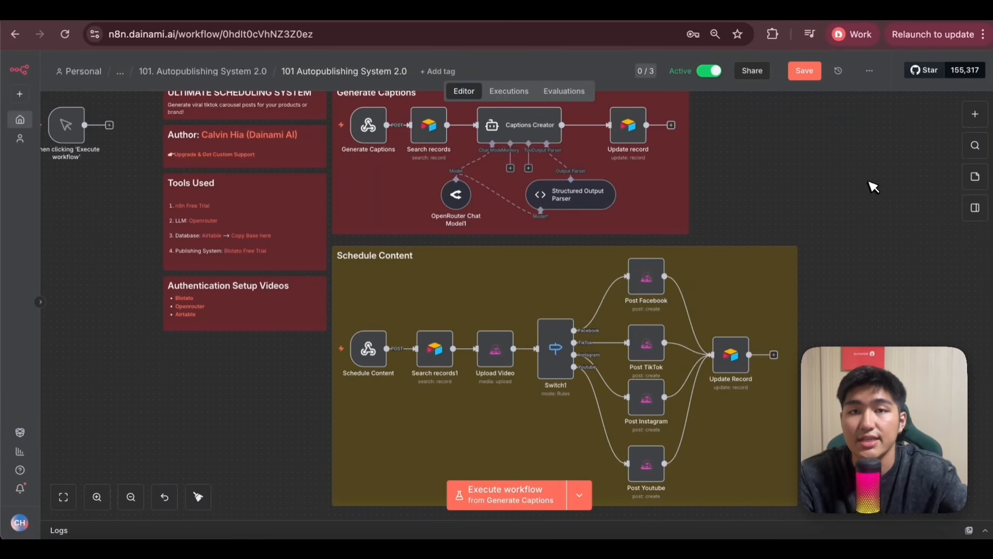
Switch to the AI Content Orchestrator Hub classroom on Skool and open the Content Automations 101 (n8n) course.
{"action": "scroll", "coordinate": [873, 186], "scroll_direction": "up", "scroll_amount": 2}
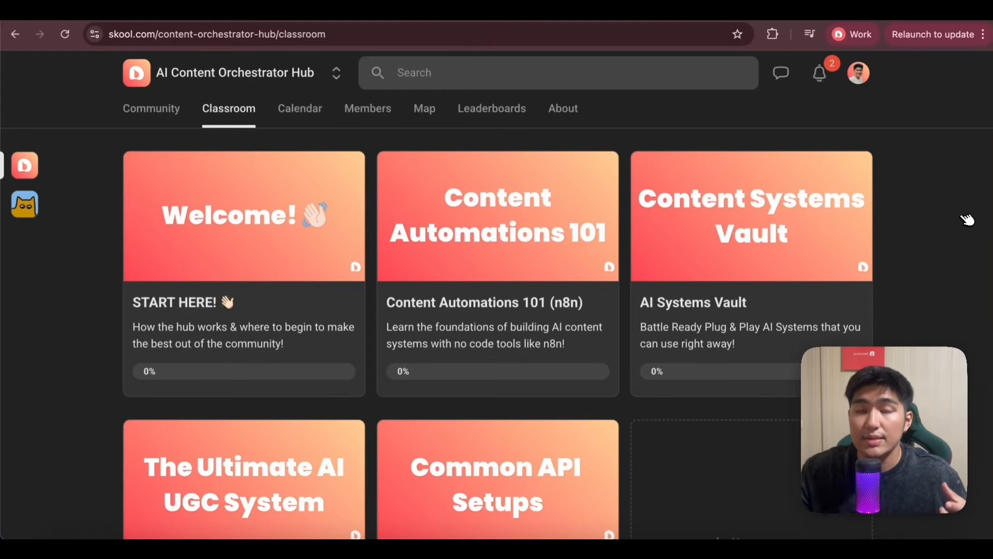
{"action": "left_click", "coordinate": [520, 176]}
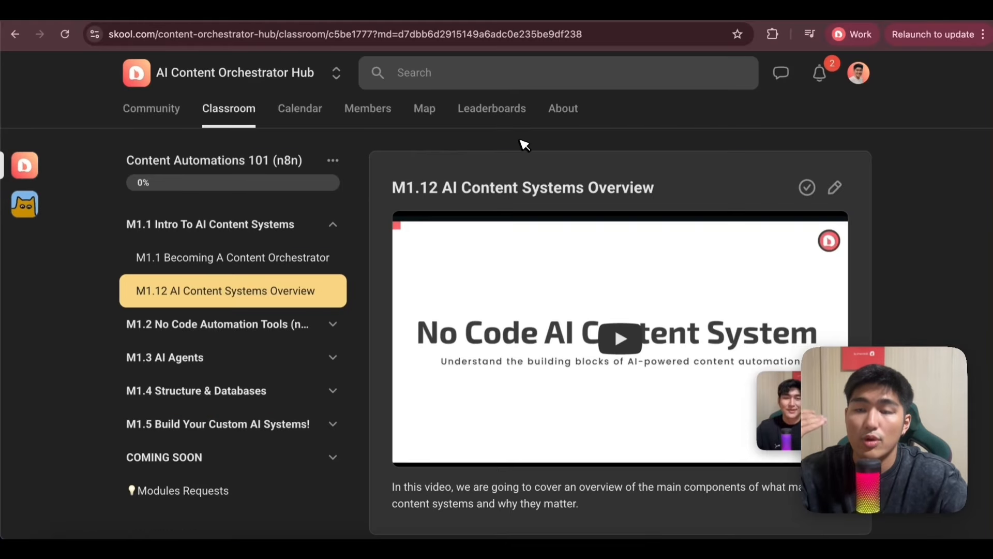